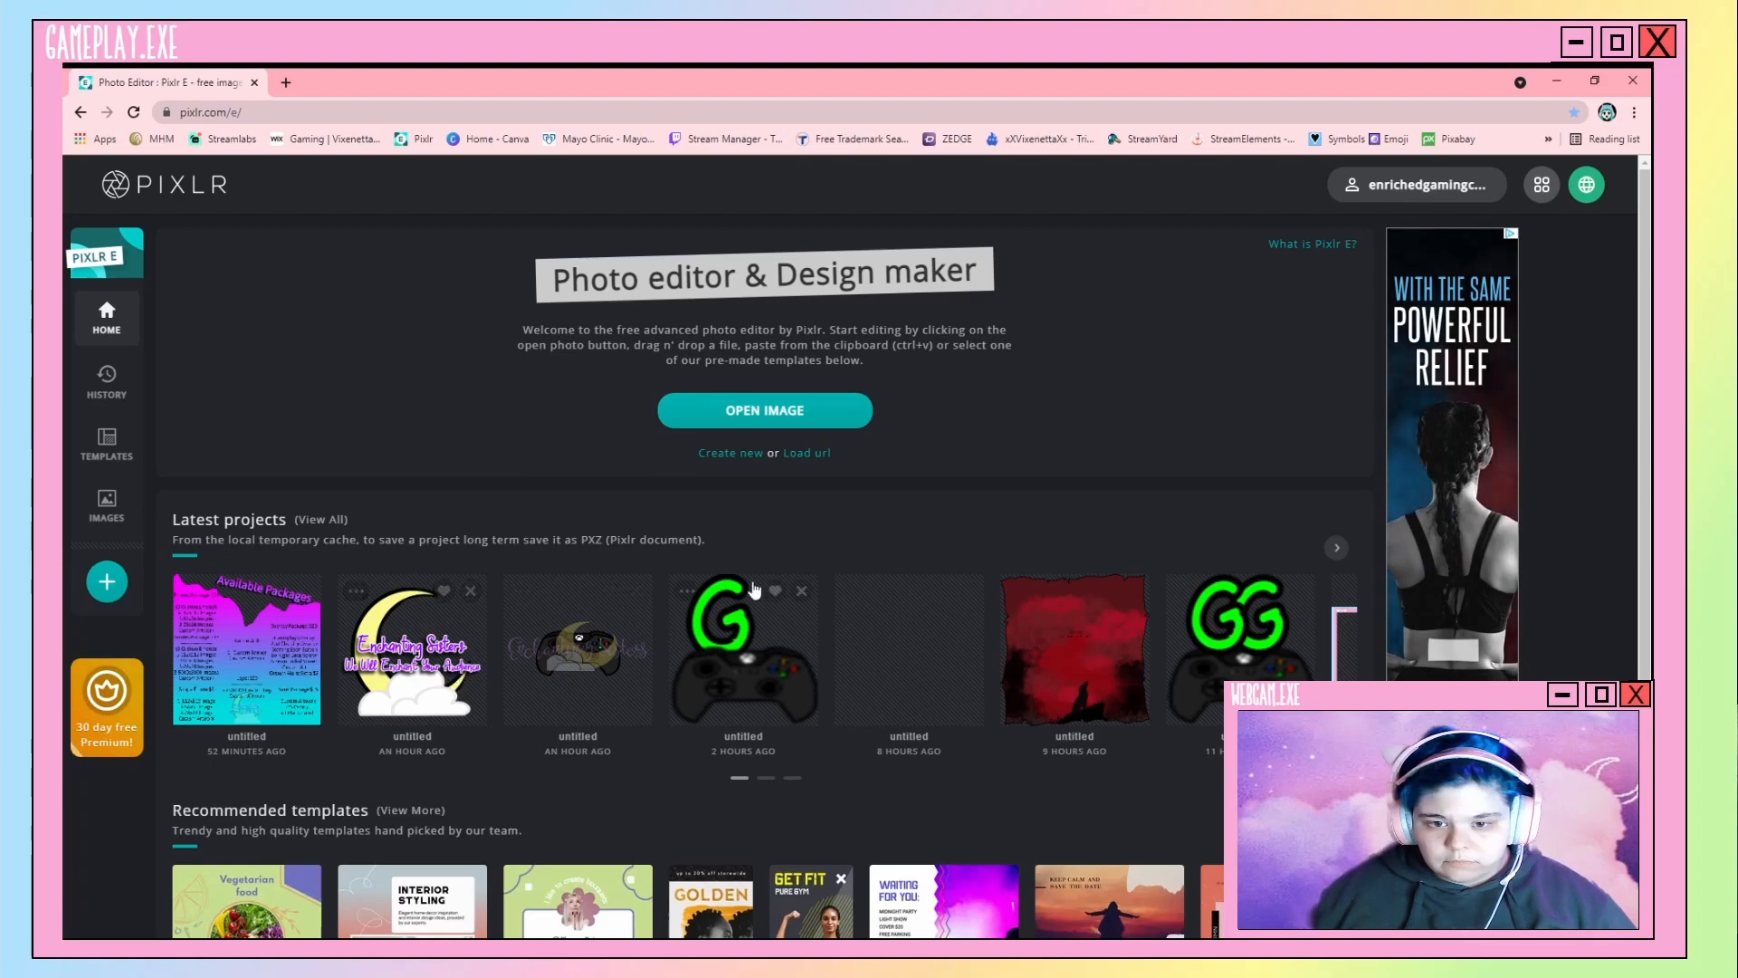
# Create a new untitled Full HD canvas, 1920 x 1080 px, with a transparent background.
pyautogui.click(731, 453)
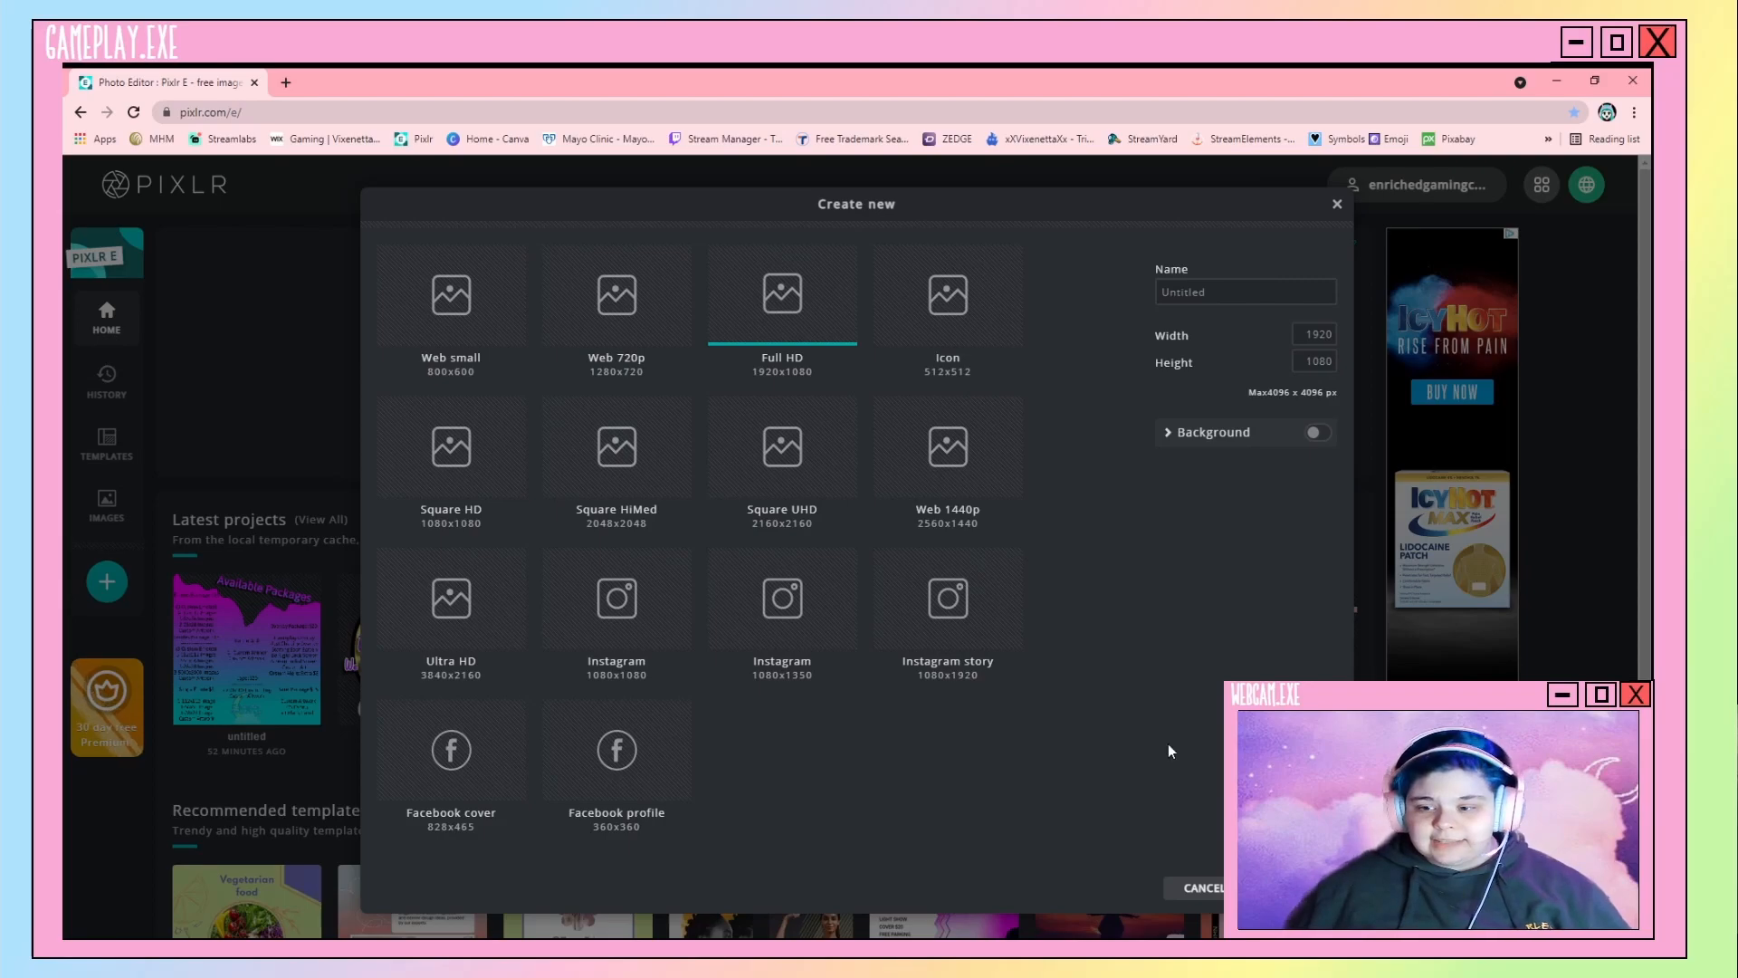
pyautogui.click(1294, 888)
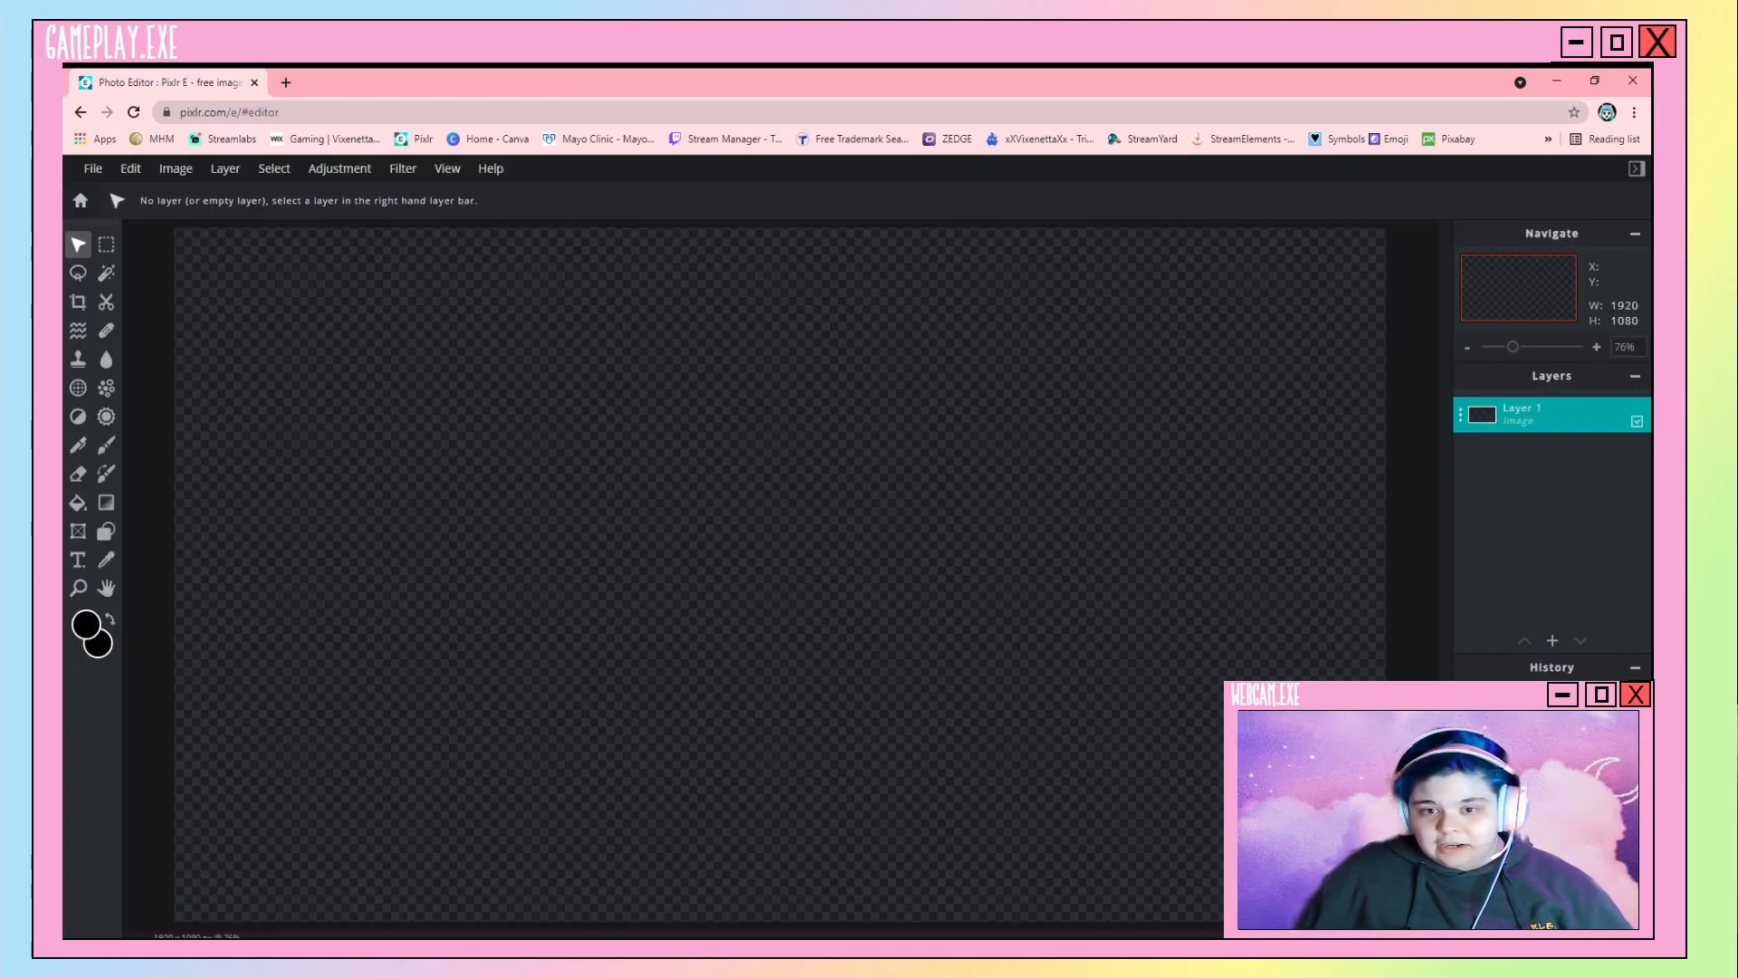
pyautogui.scroll(-1, 731, 529)
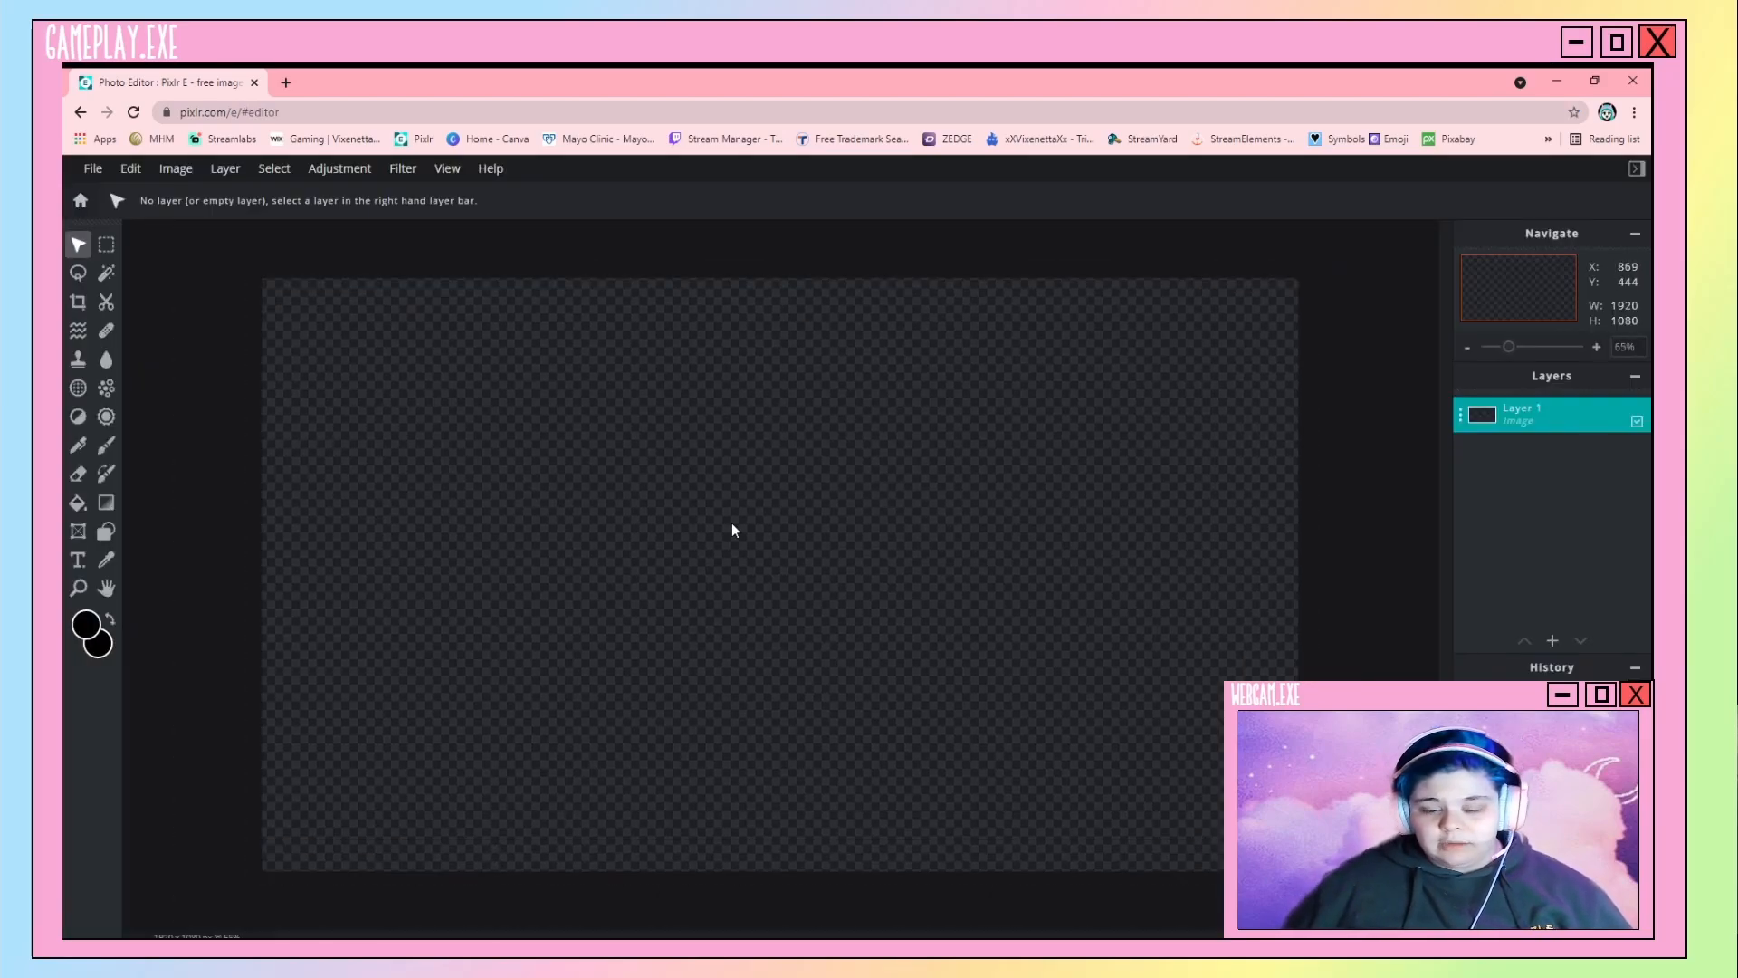
pyautogui.click(771, 948)
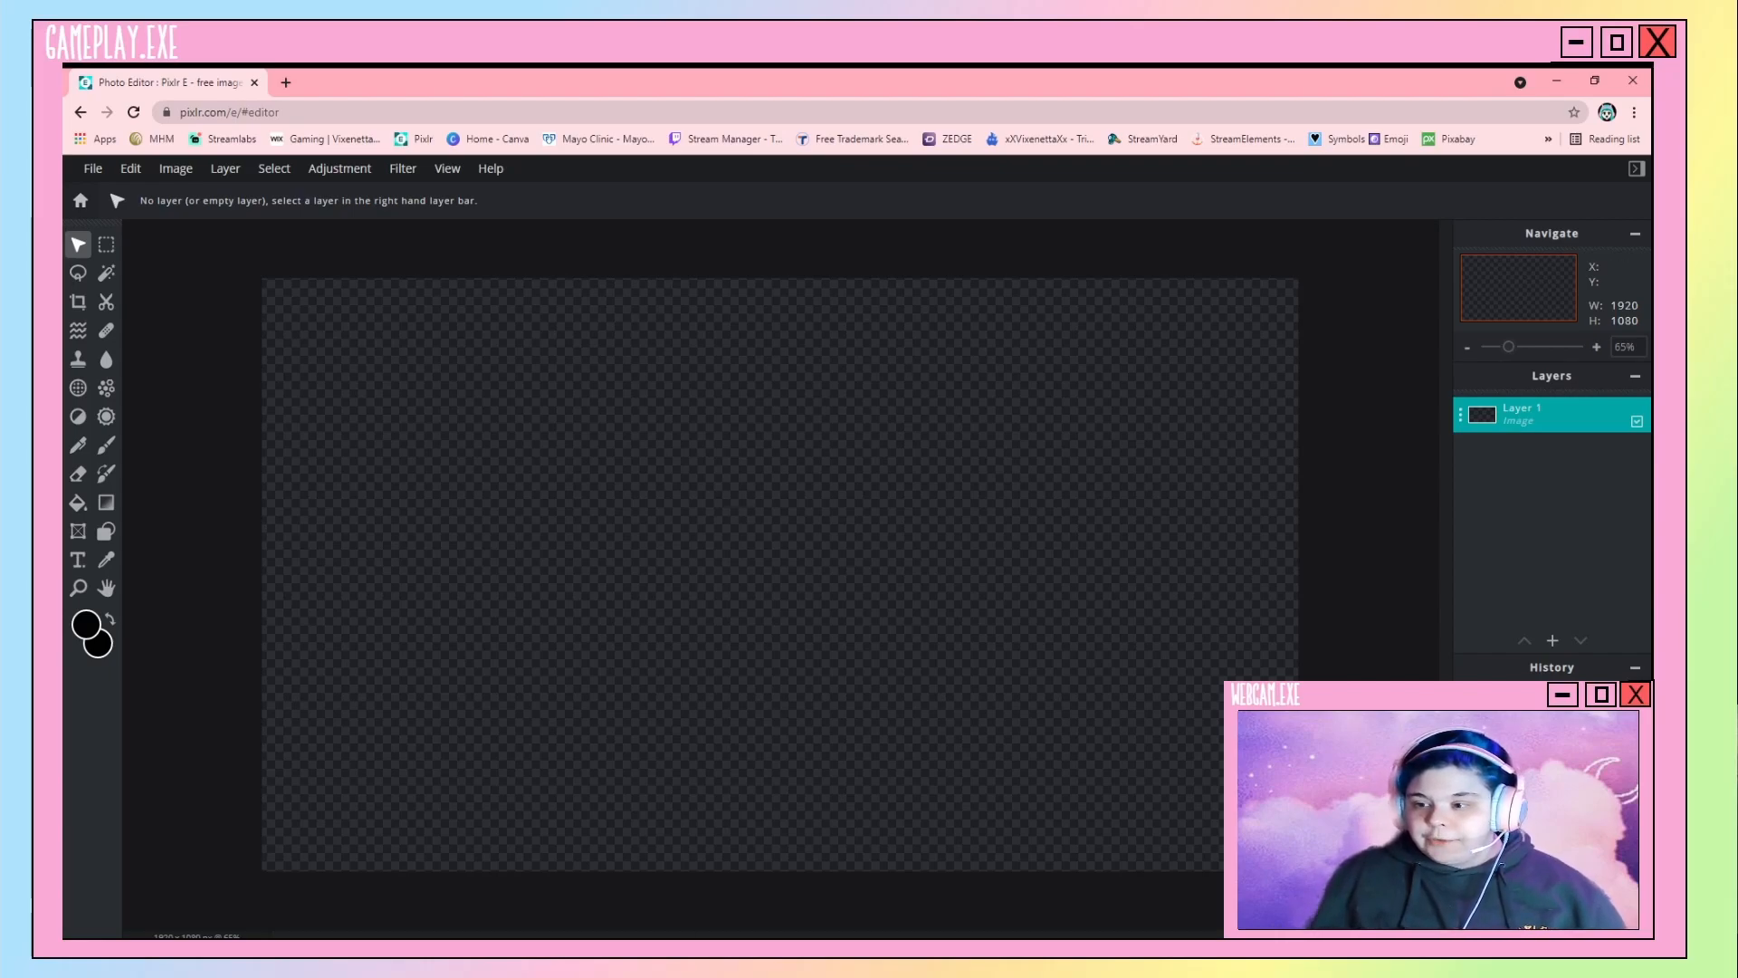
# Add the pastel cloud and star image as a new layer and stretch it to fill the whole 1920 x 1080 canvas.
pyautogui.click(1553, 640)
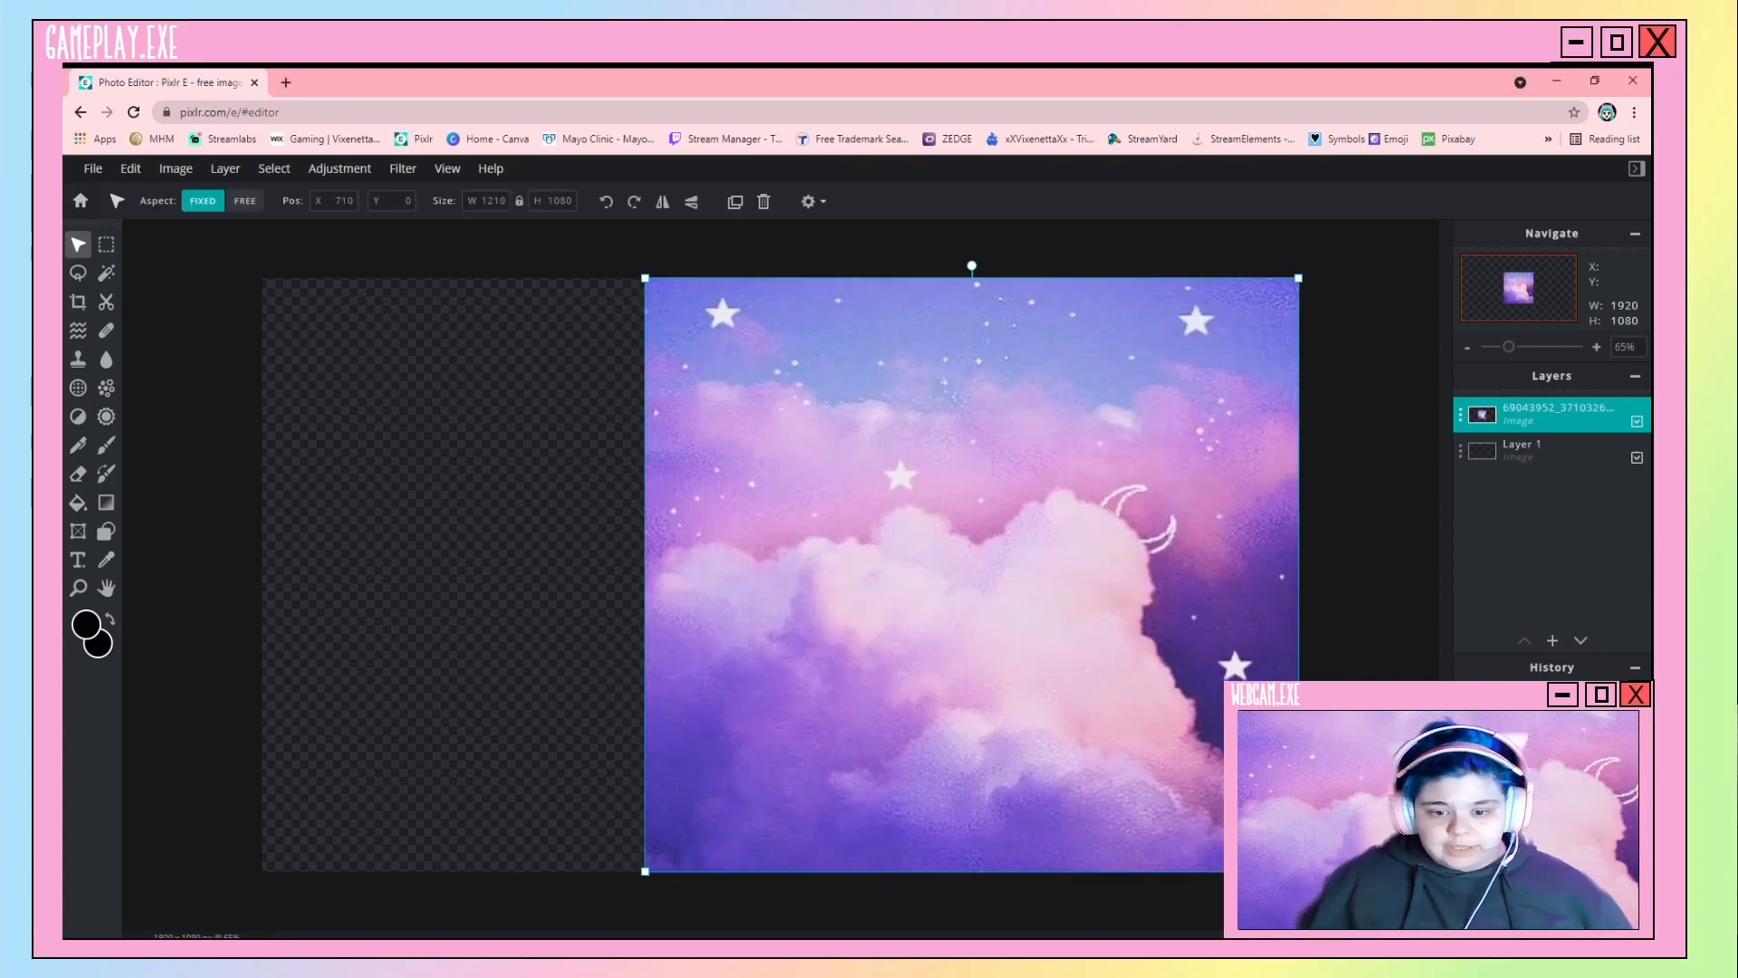
pyautogui.moveTo(642, 876); pyautogui.dragTo(262, 871)
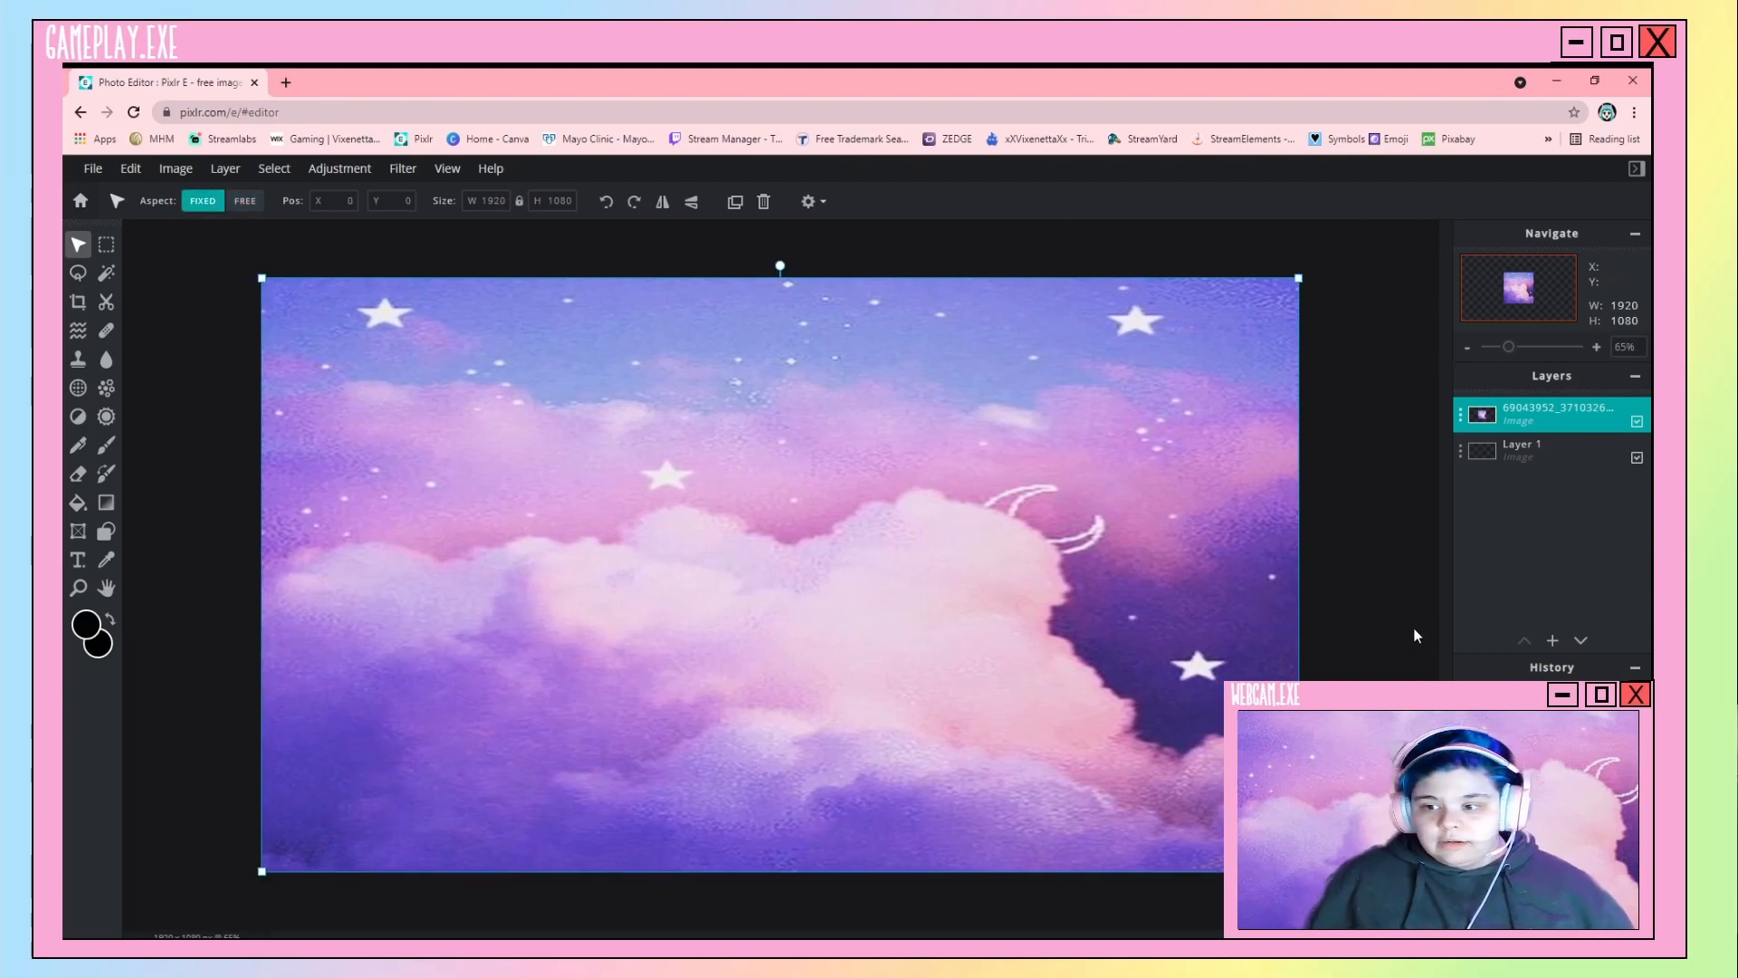
pyautogui.click(834, 262)
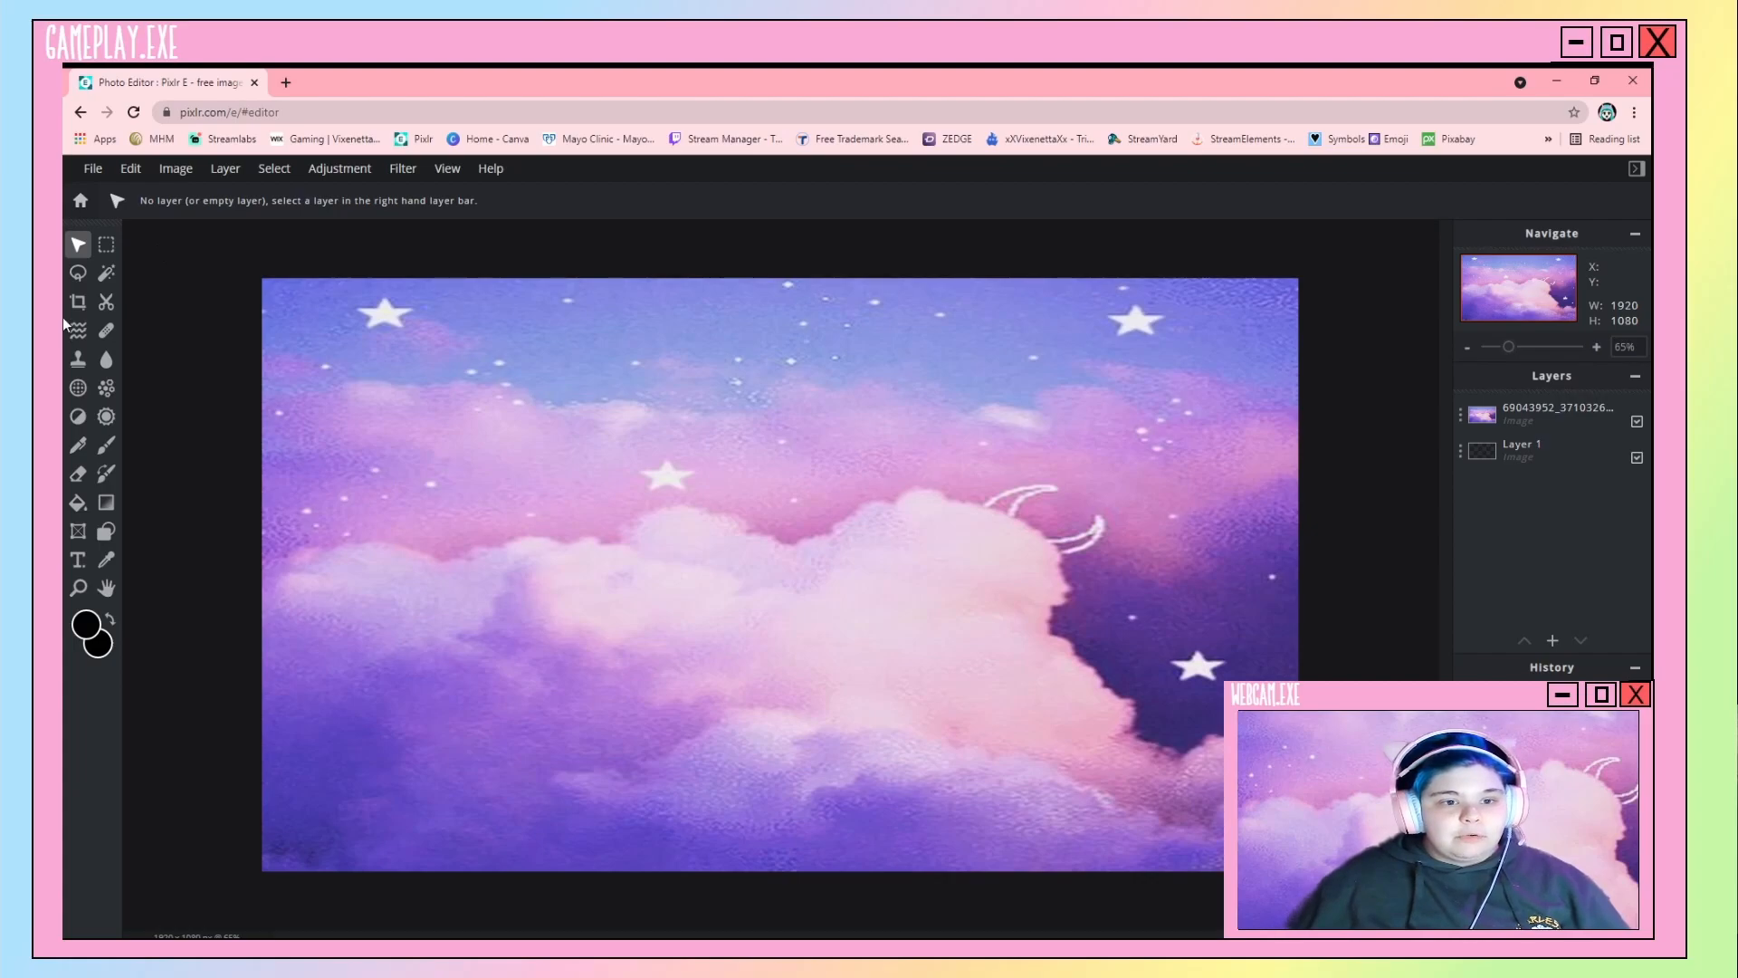
# Cut a large rectangular hole out of the cloud image's upper-left area using the Cutout tool's rectangle shape mask in remove mode.
pyautogui.click(109, 305)
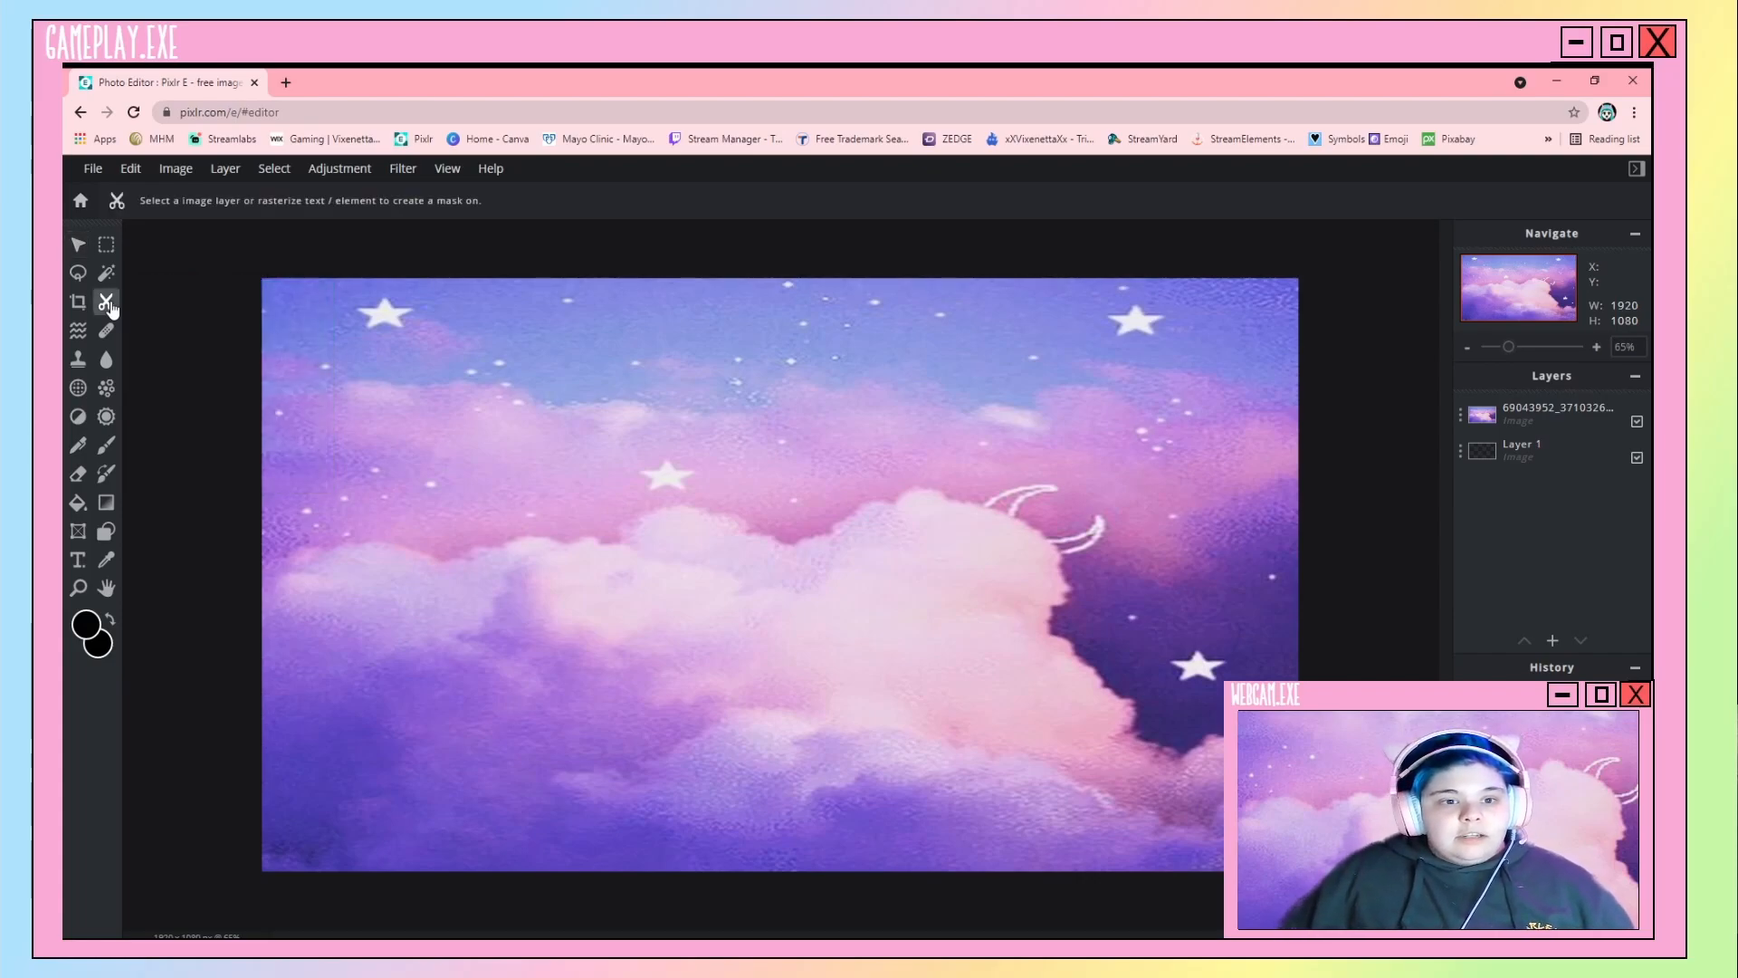
pyautogui.click(1547, 423)
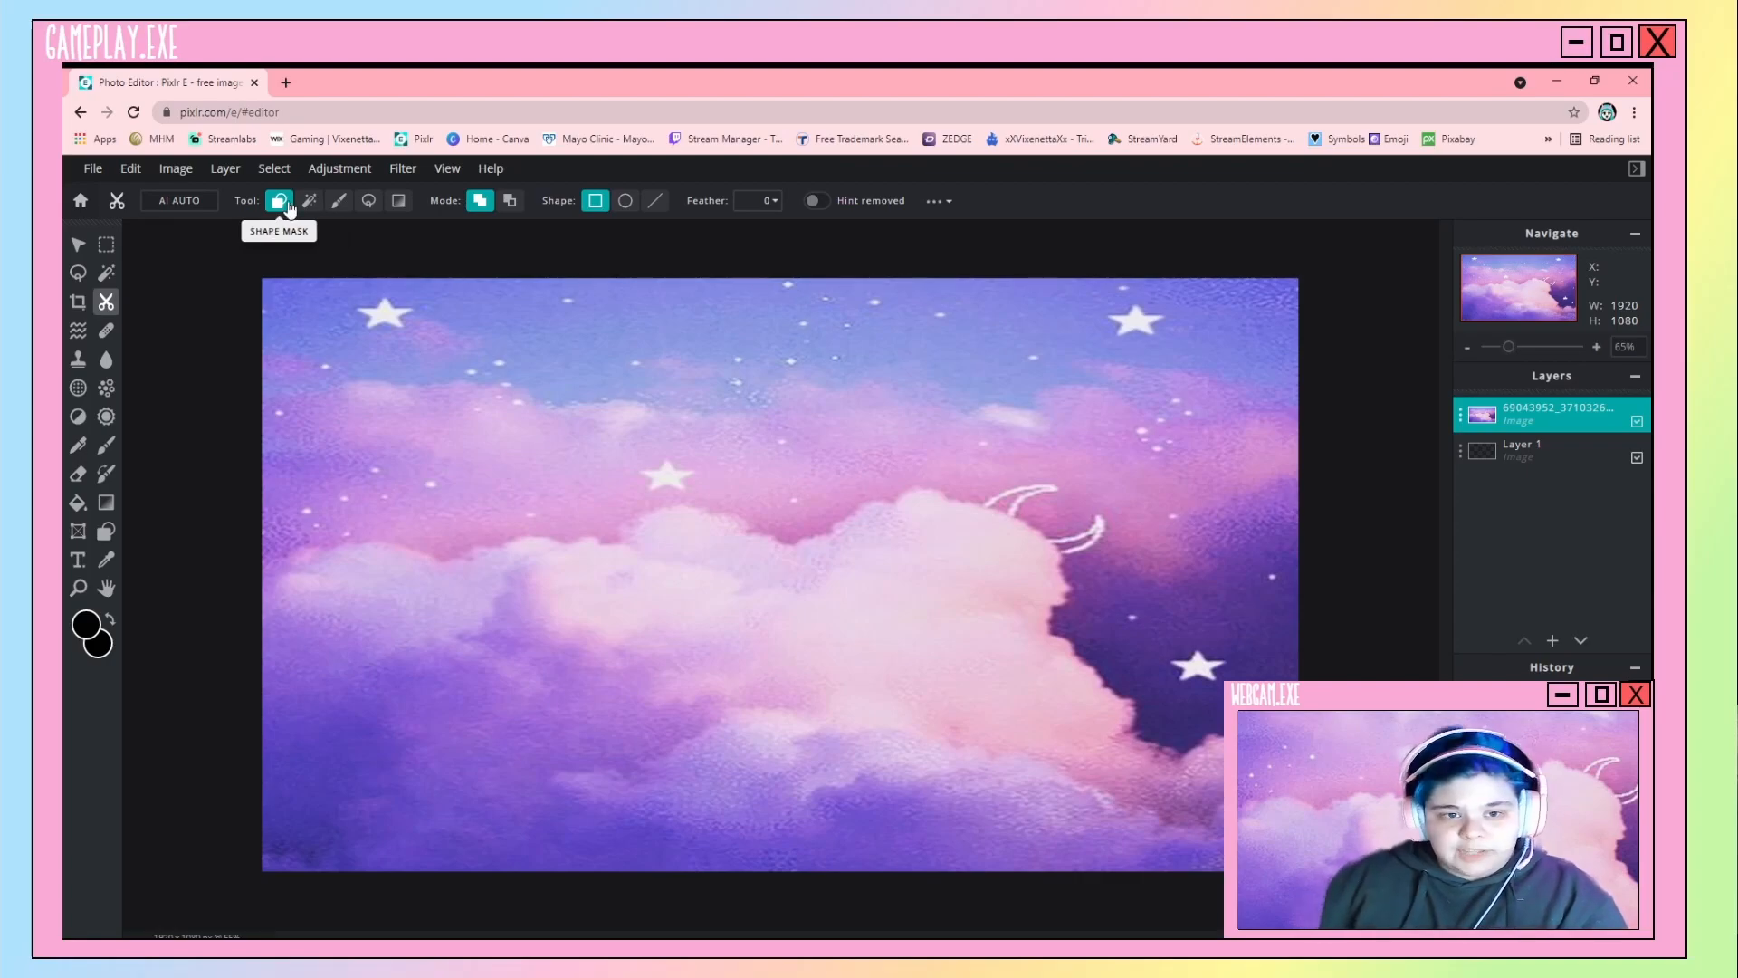
pyautogui.click(398, 200)
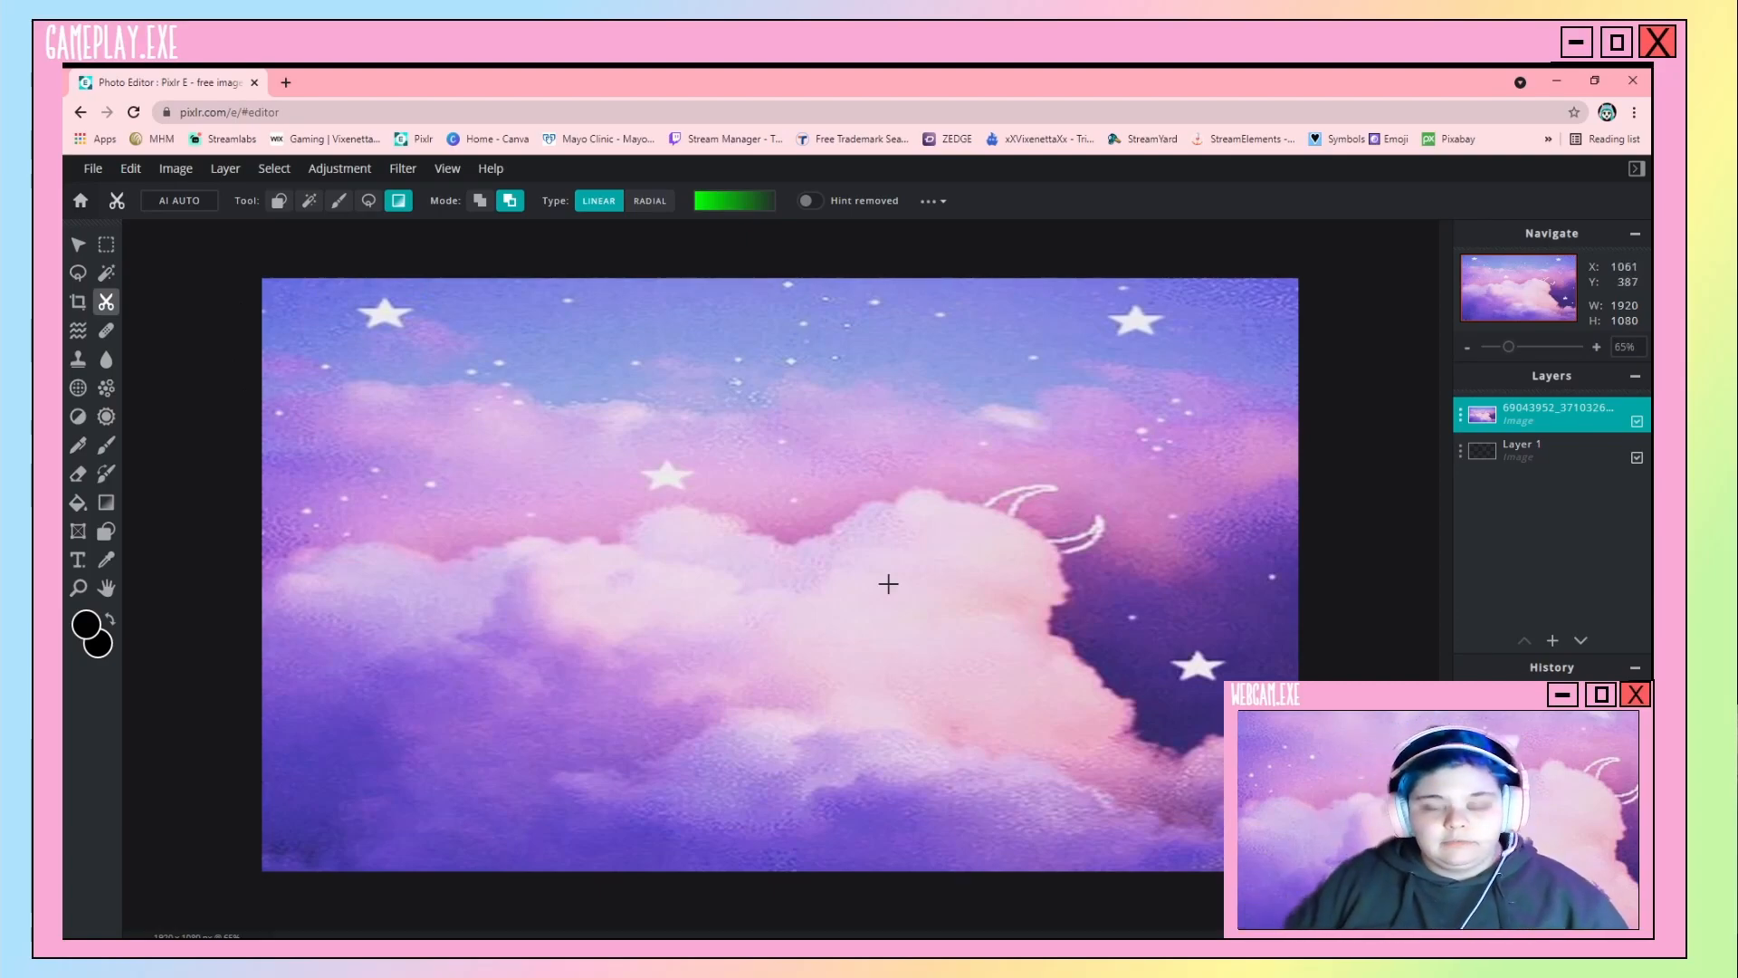
pyautogui.click(281, 204)
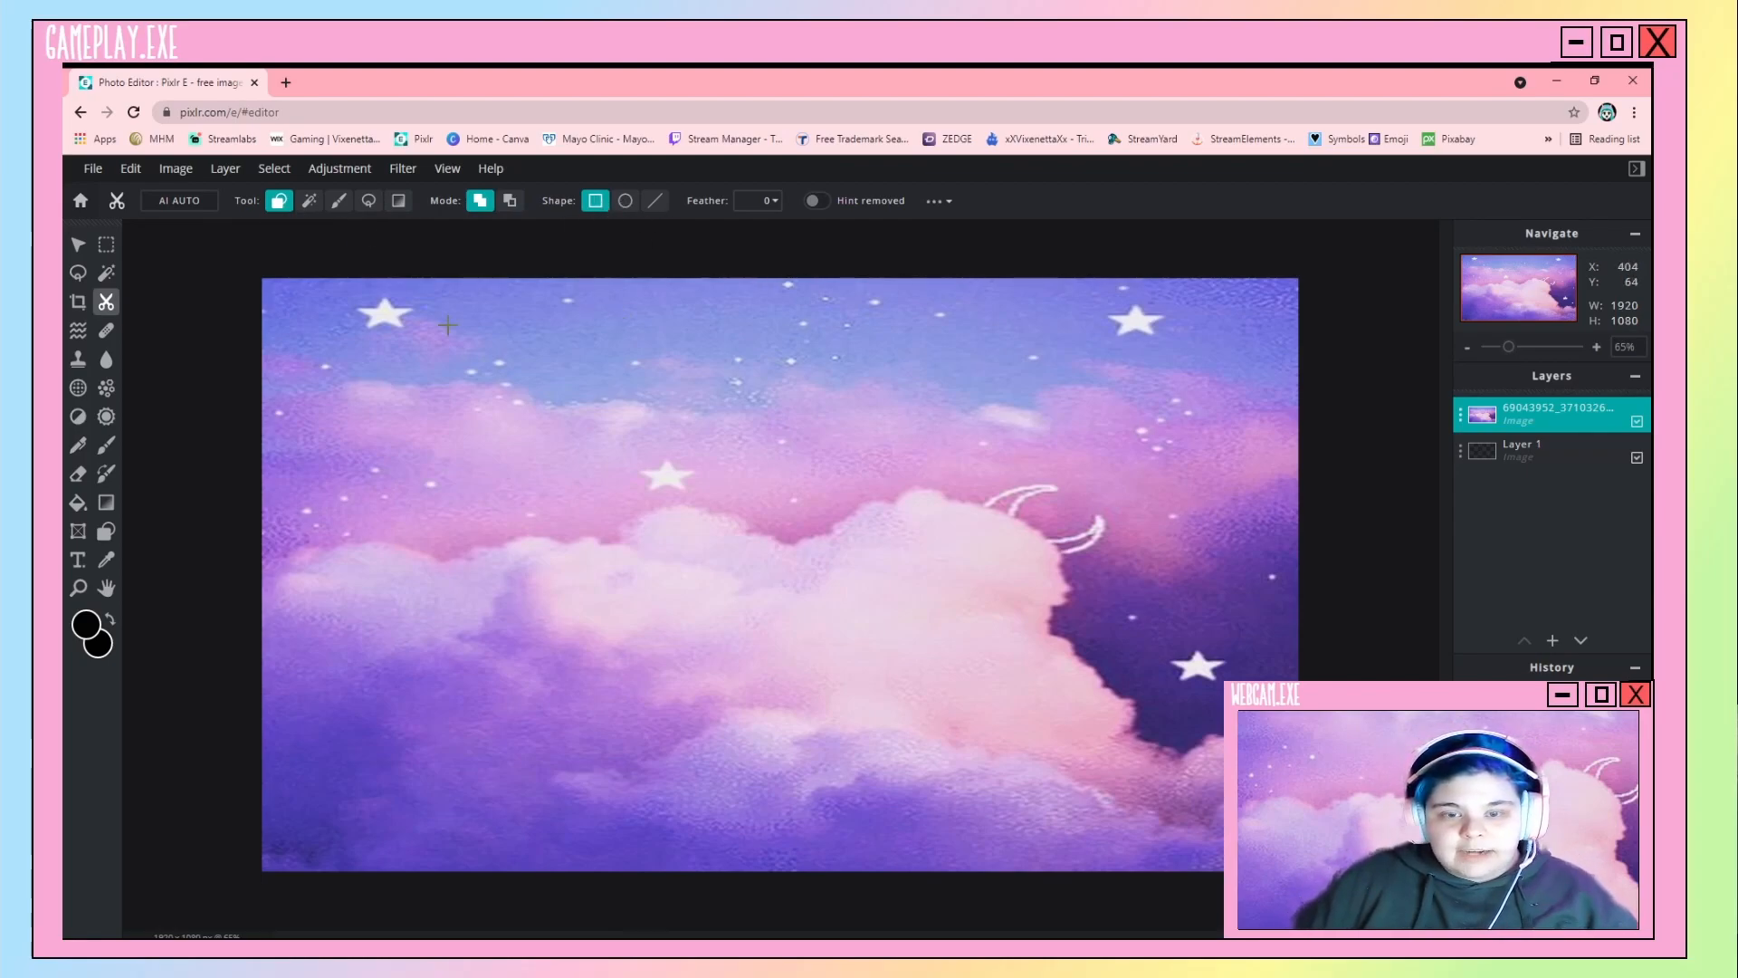
pyautogui.moveTo(276, 290); pyautogui.dragTo(1047, 747)
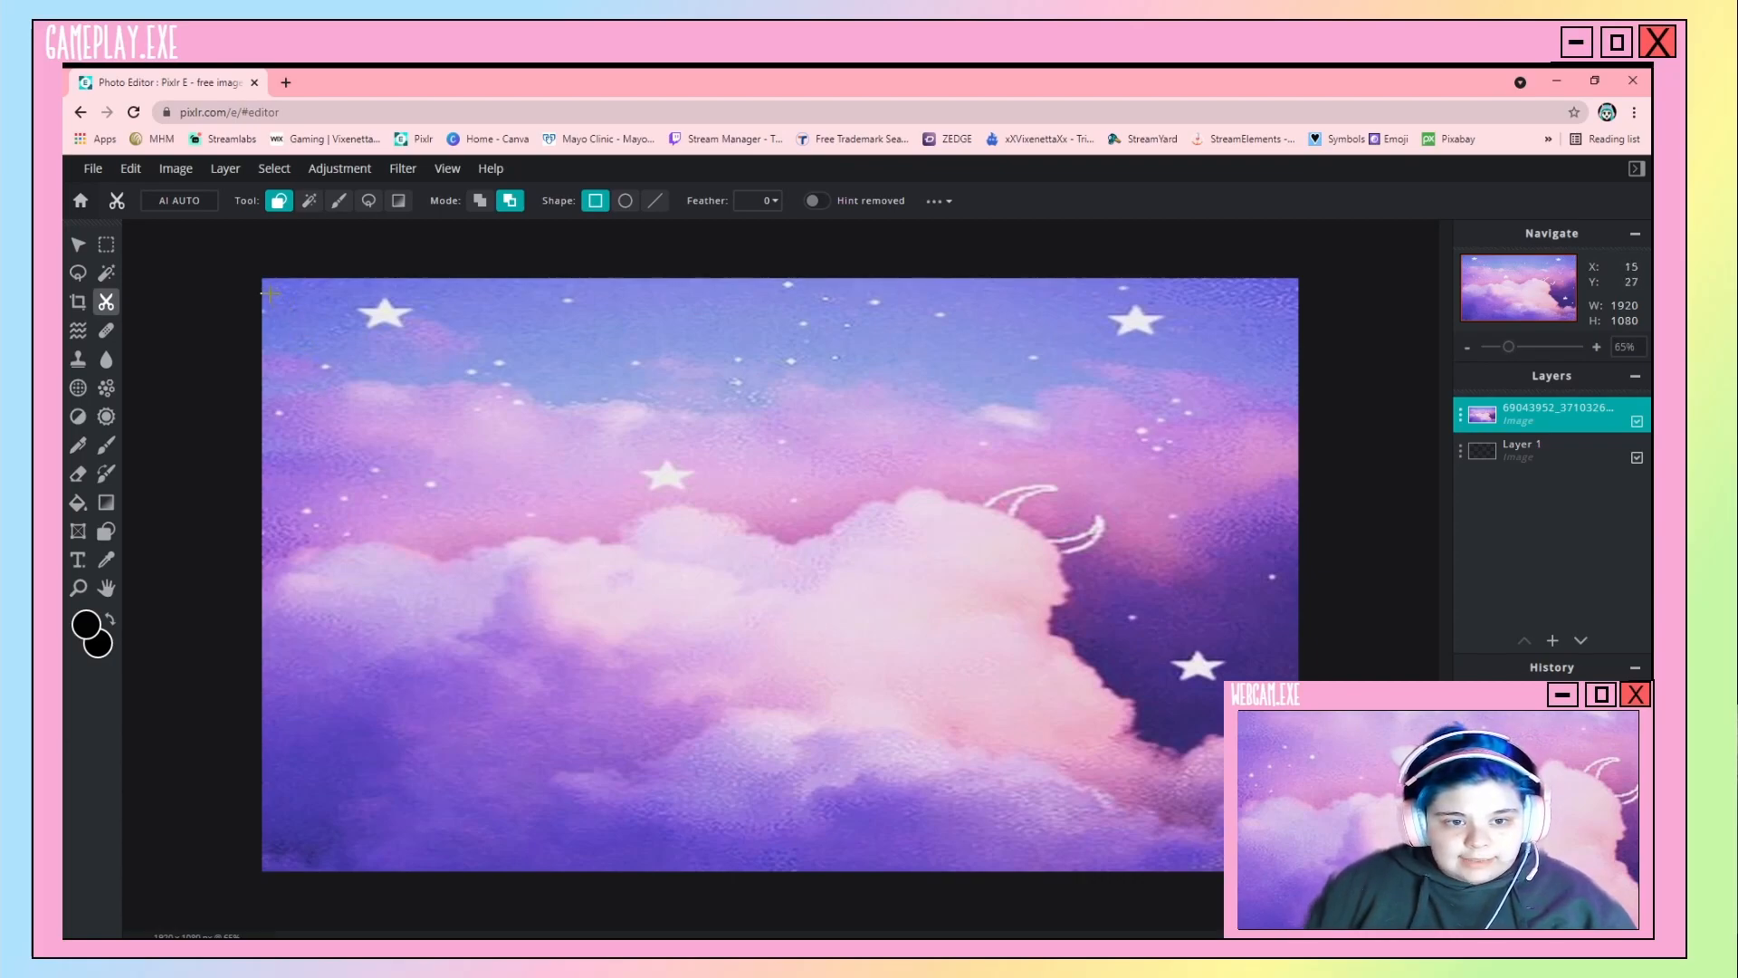
pyautogui.moveTo(274, 288); pyautogui.dragTo(988, 750)
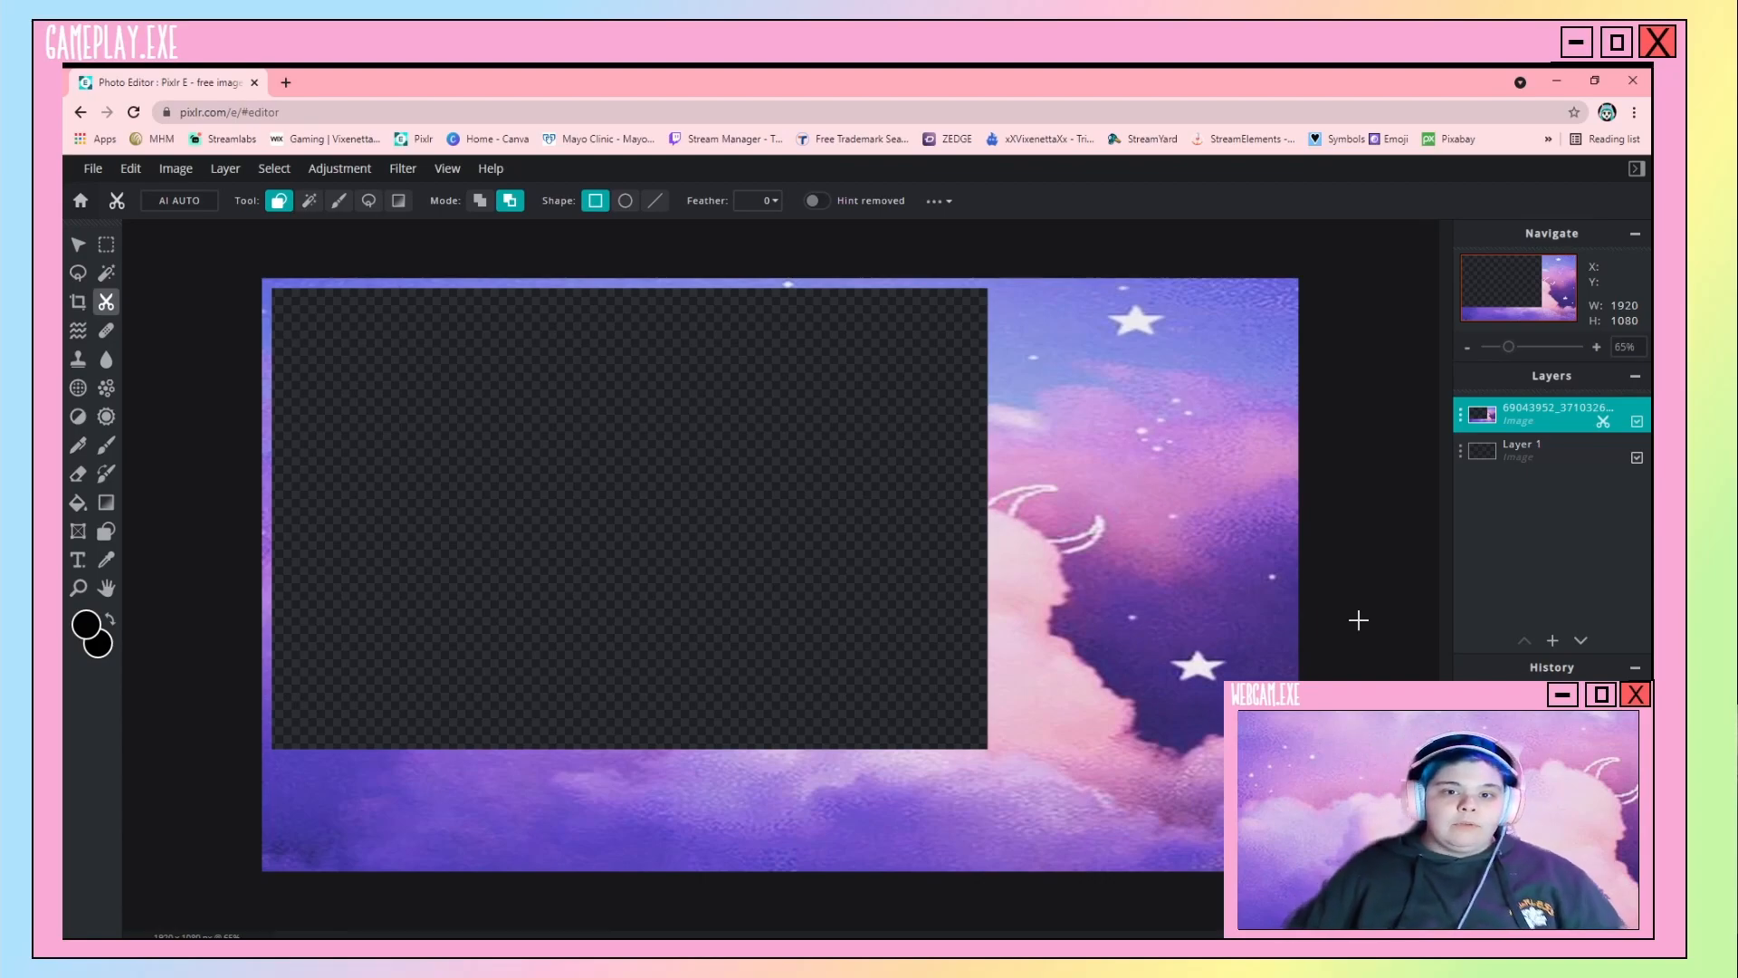
# Cut an elliptical hole out of the cloud image's lower-right corner with the Cutout shape mask, keeping the image layer selected.
pyautogui.click(625, 200)
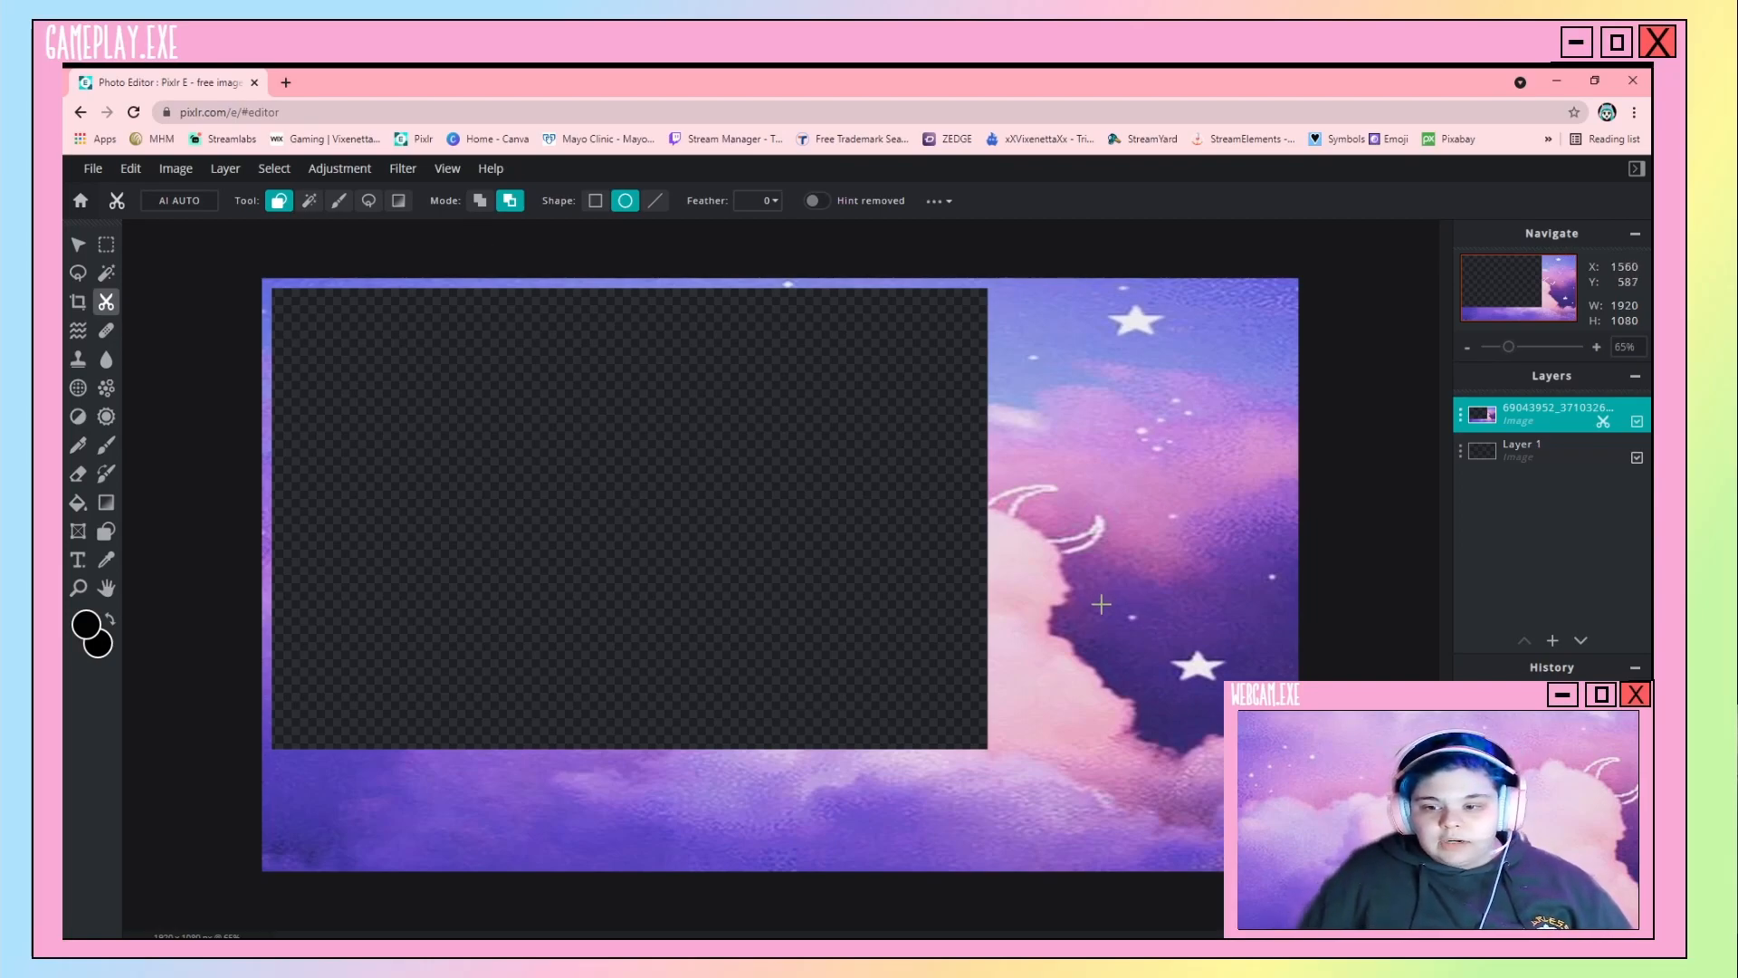
pyautogui.moveTo(1023, 636); pyautogui.dragTo(1290, 846)
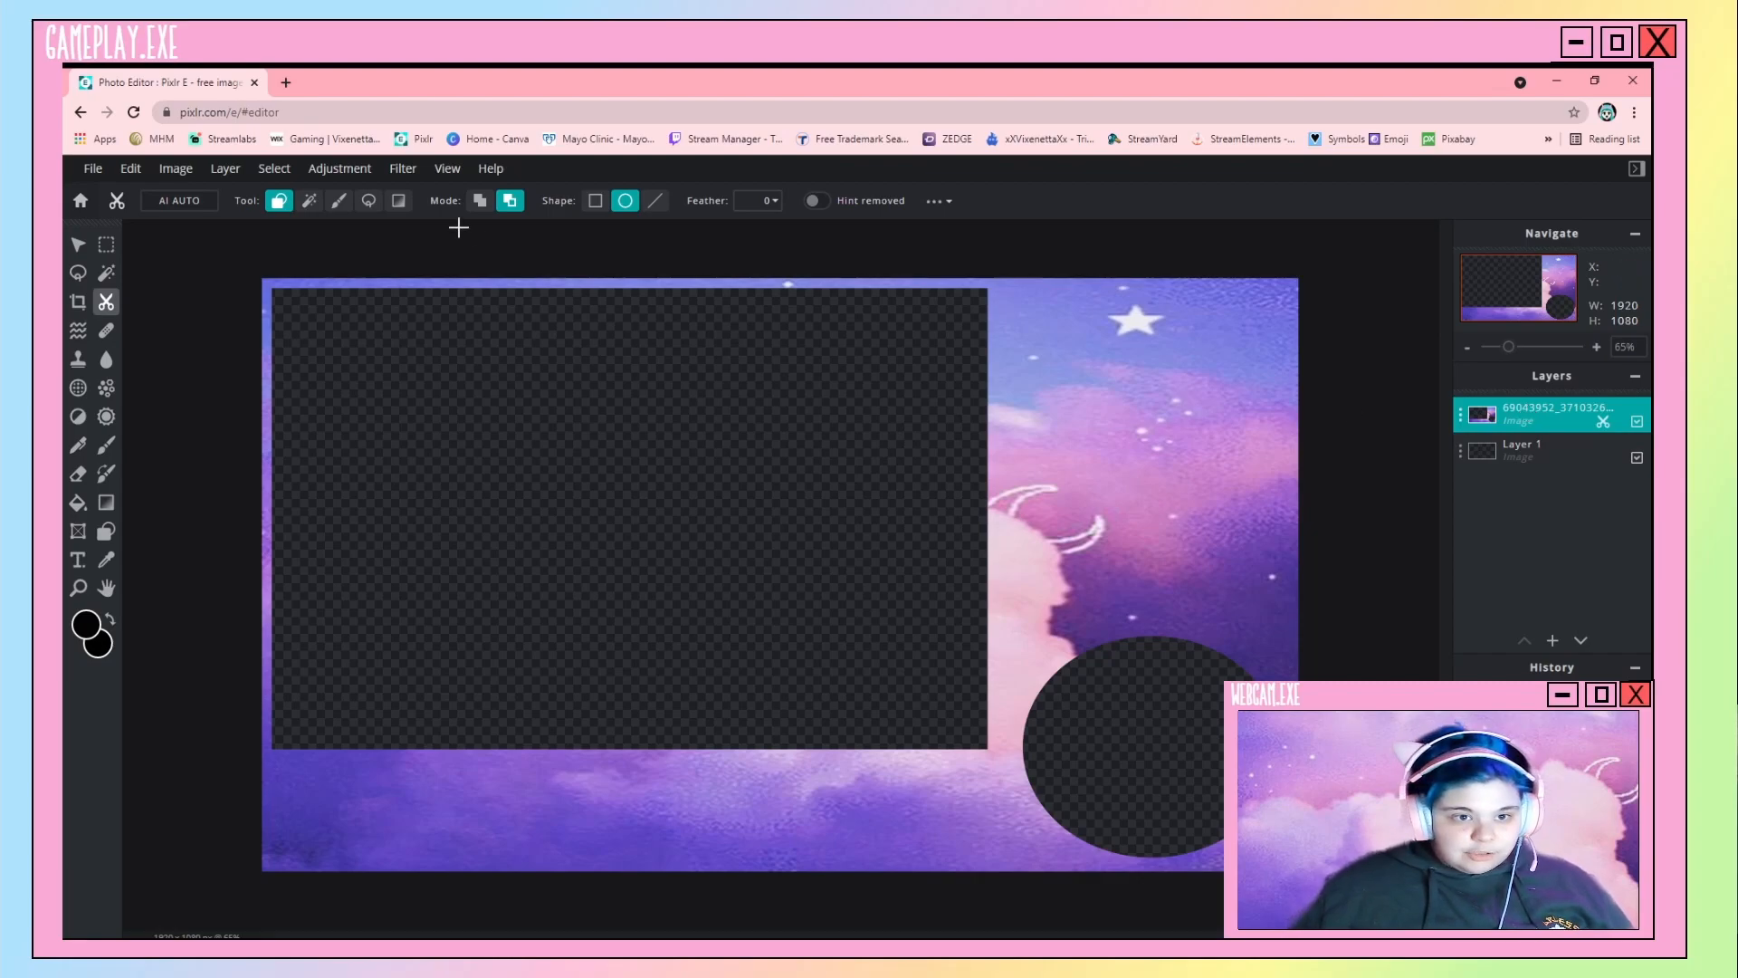
pyautogui.click(1551, 455)
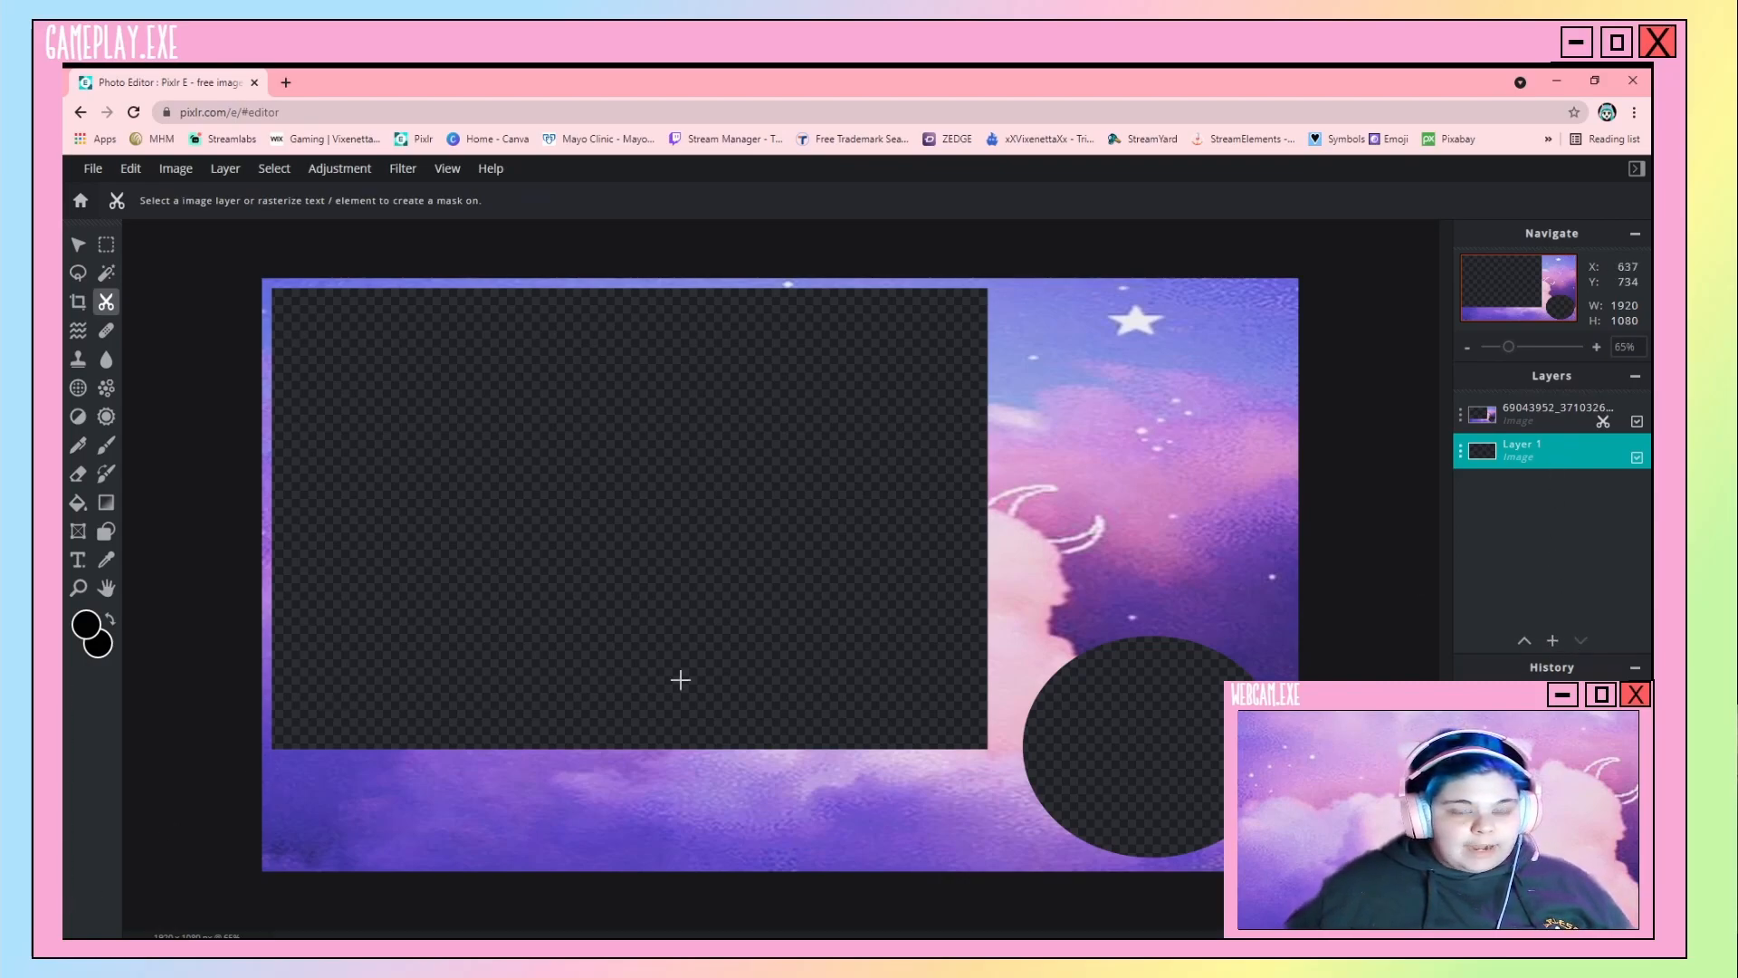
pyautogui.click(1543, 415)
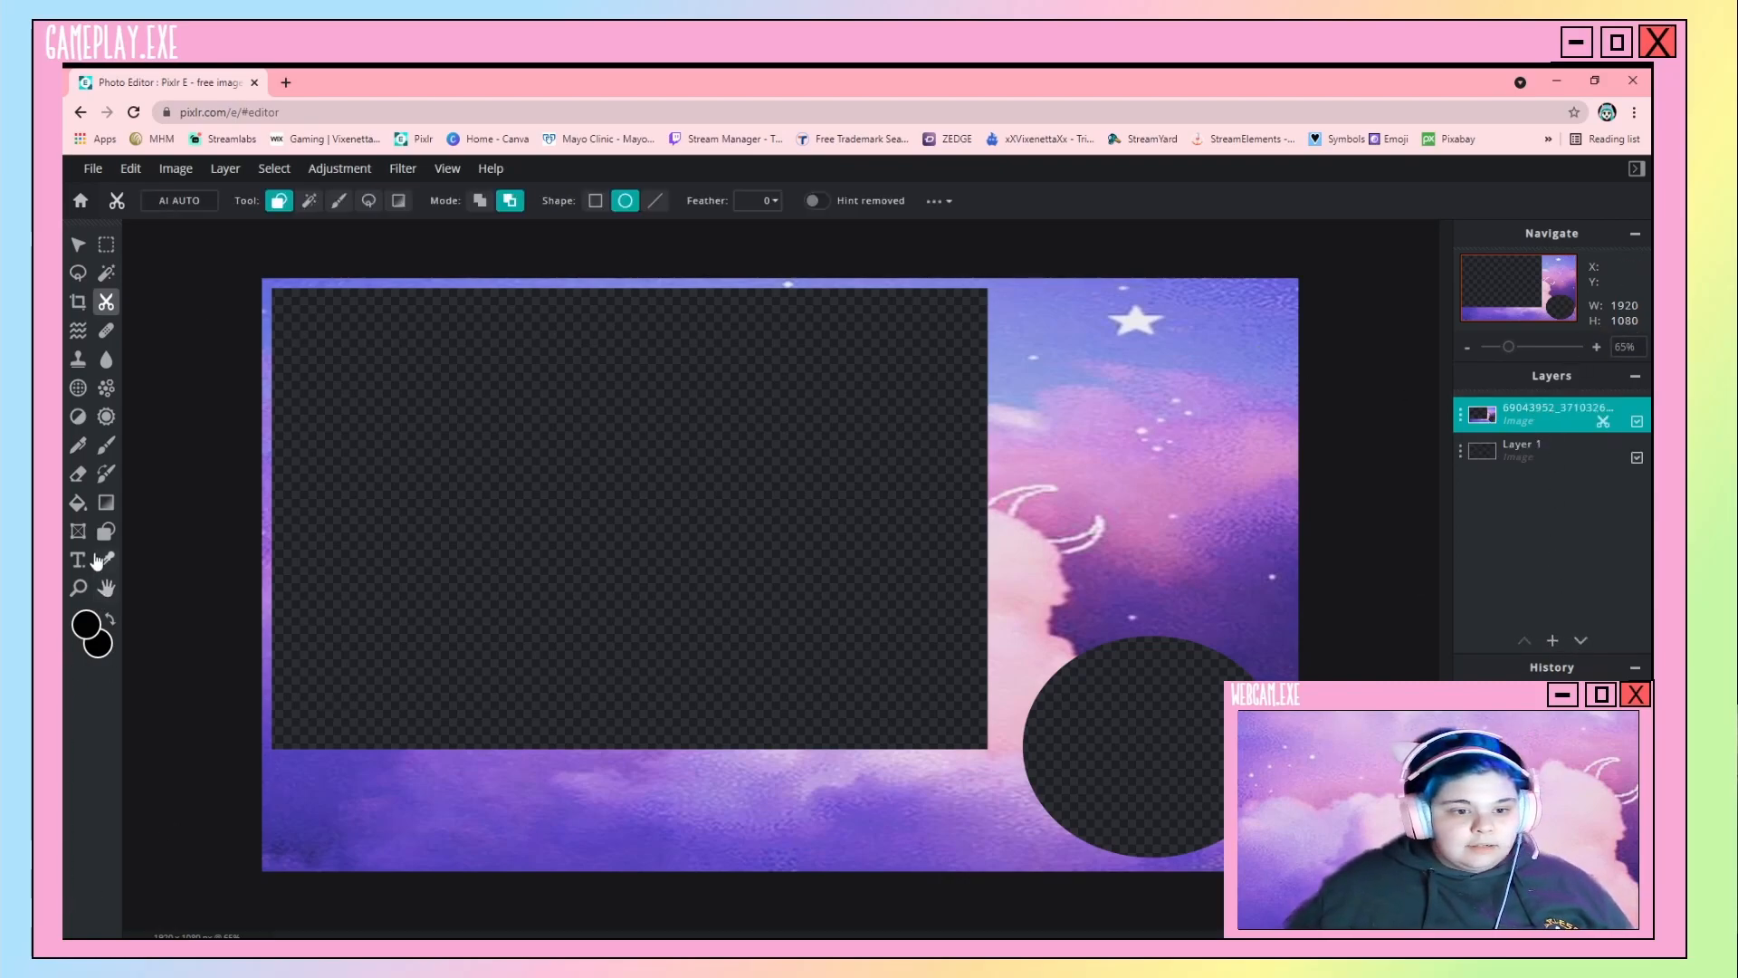
# Set up the Gradient tool on the cloud image layer with the teal, cream and pink multi-colour preset.
pyautogui.click(107, 505)
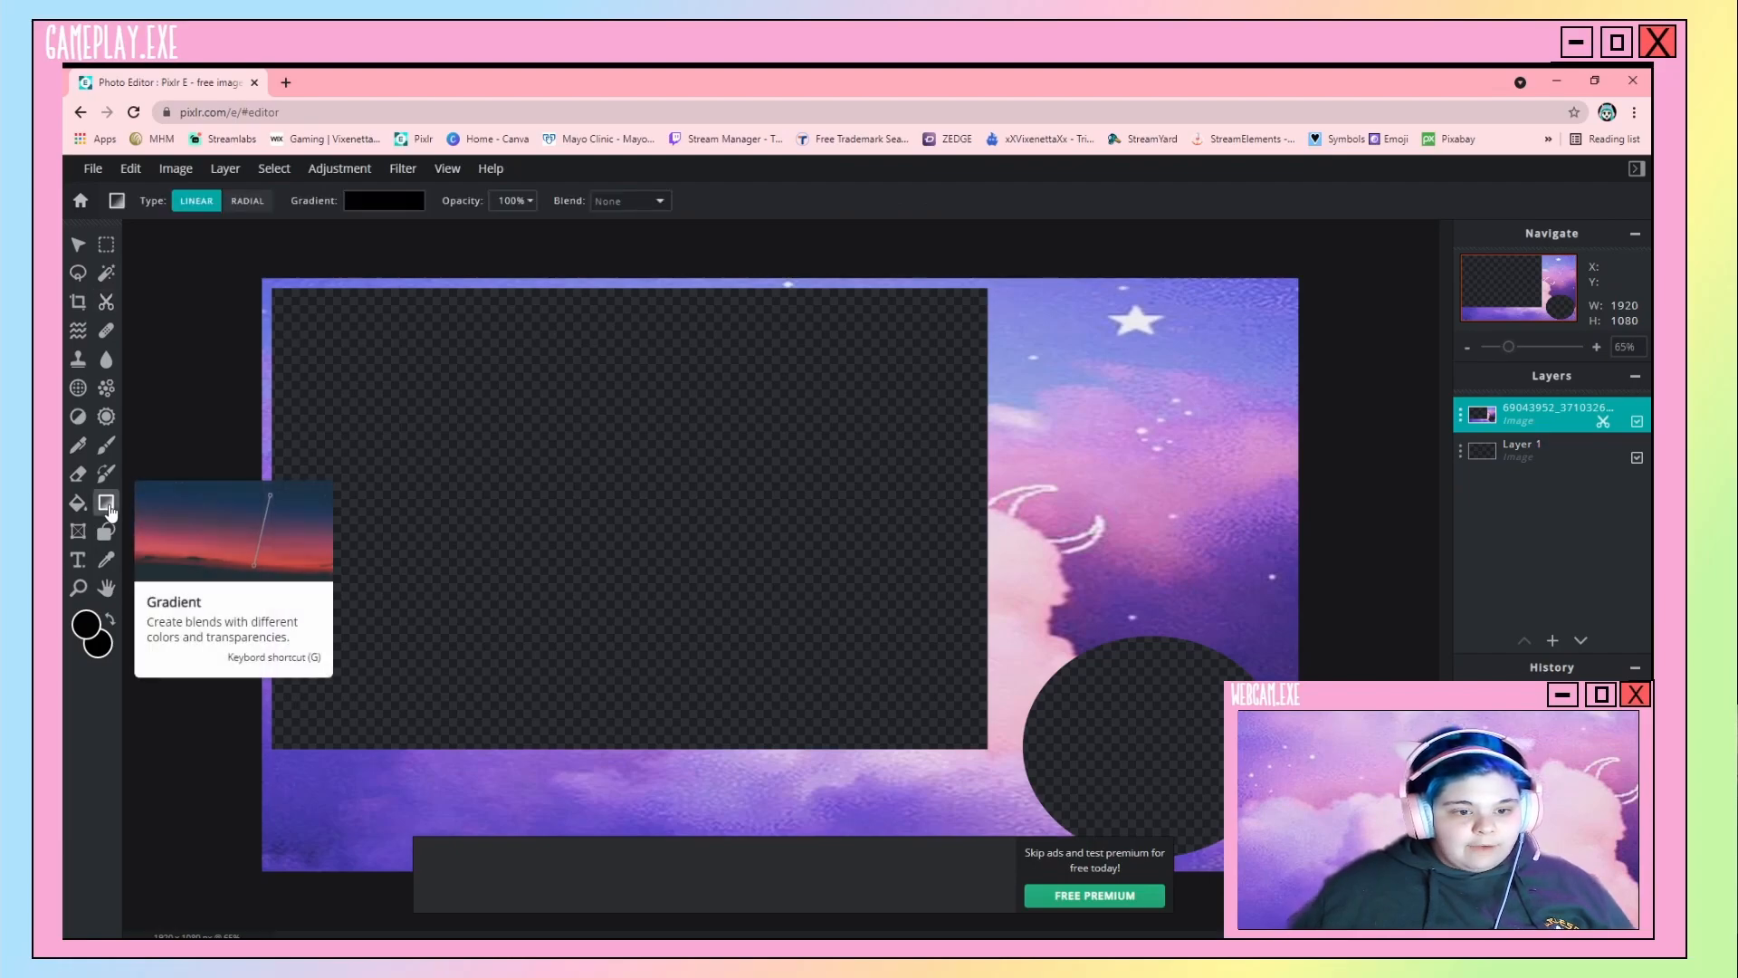
pyautogui.click(380, 201)
pyautogui.scroll(-1, 435, 424)
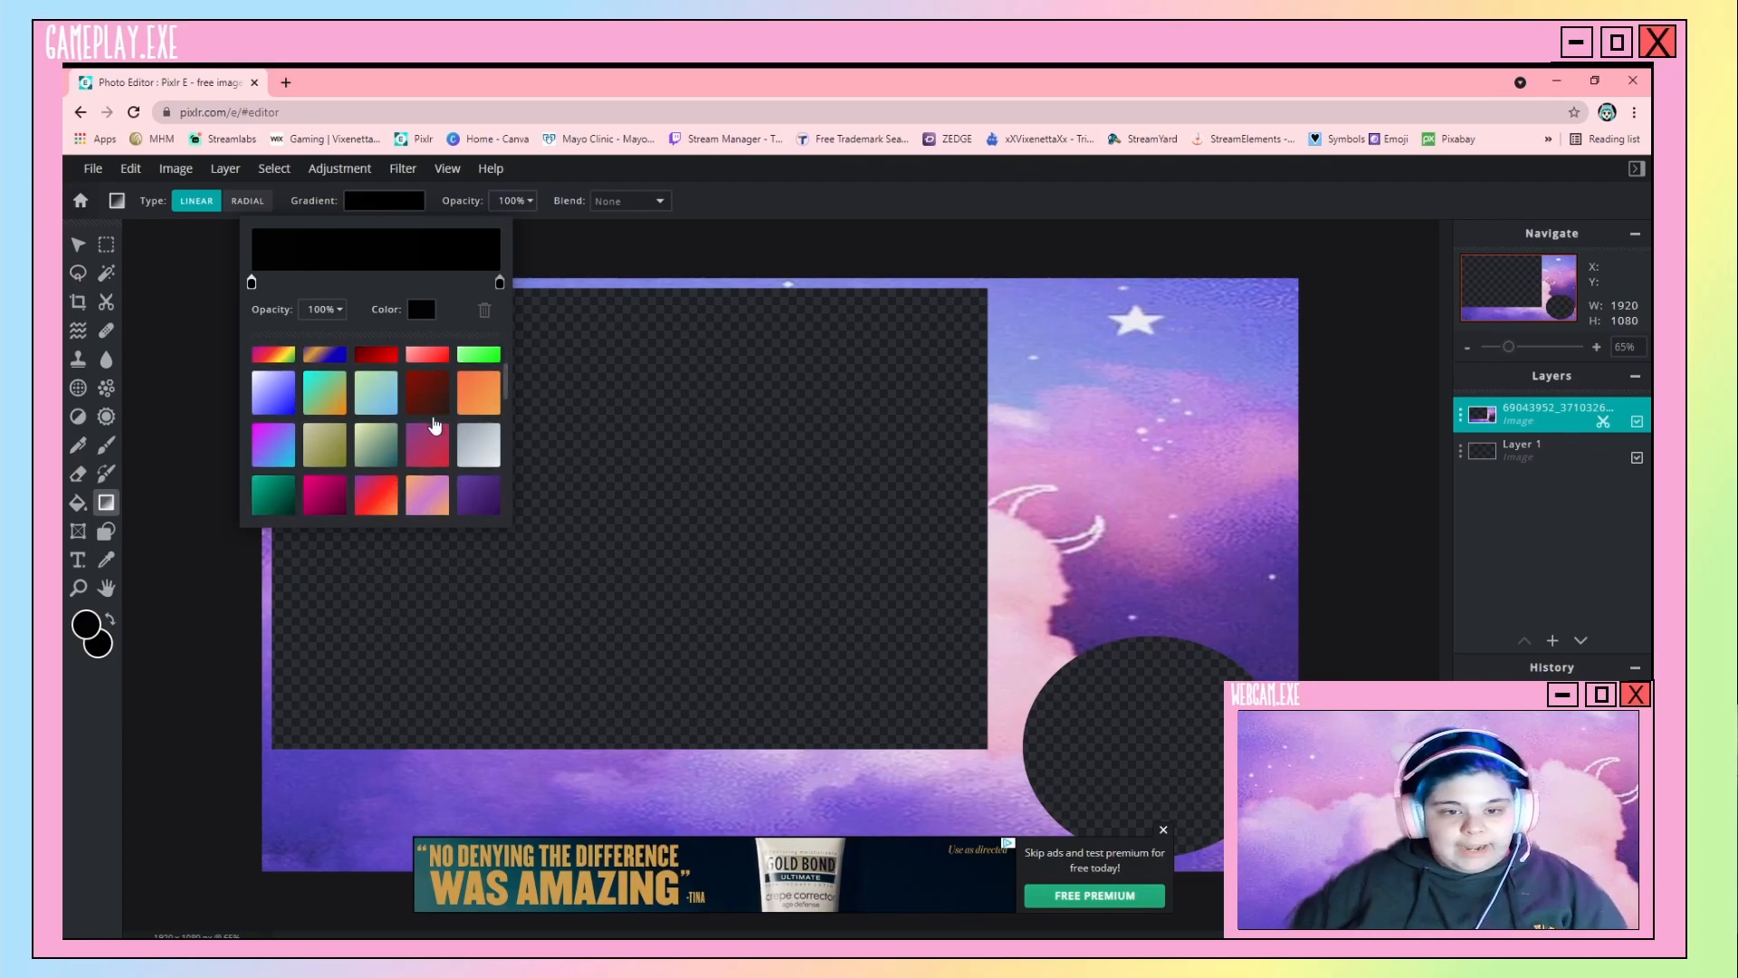
pyautogui.scroll(-2, 435, 423)
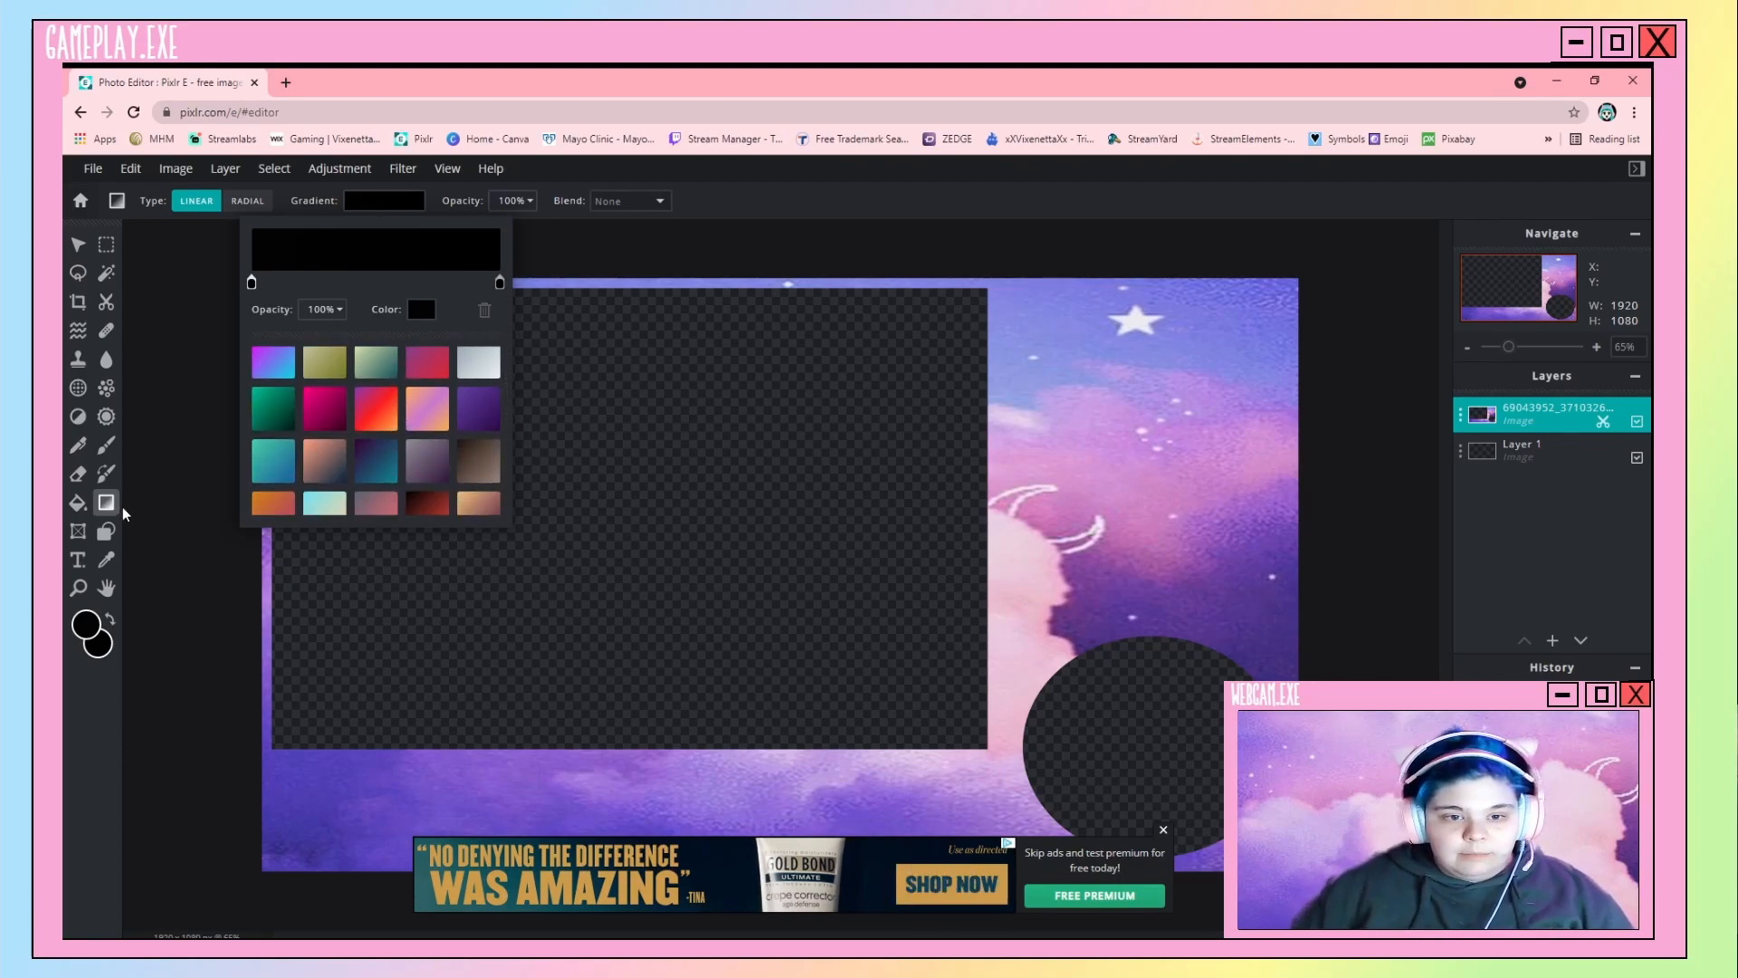
pyautogui.click(381, 411)
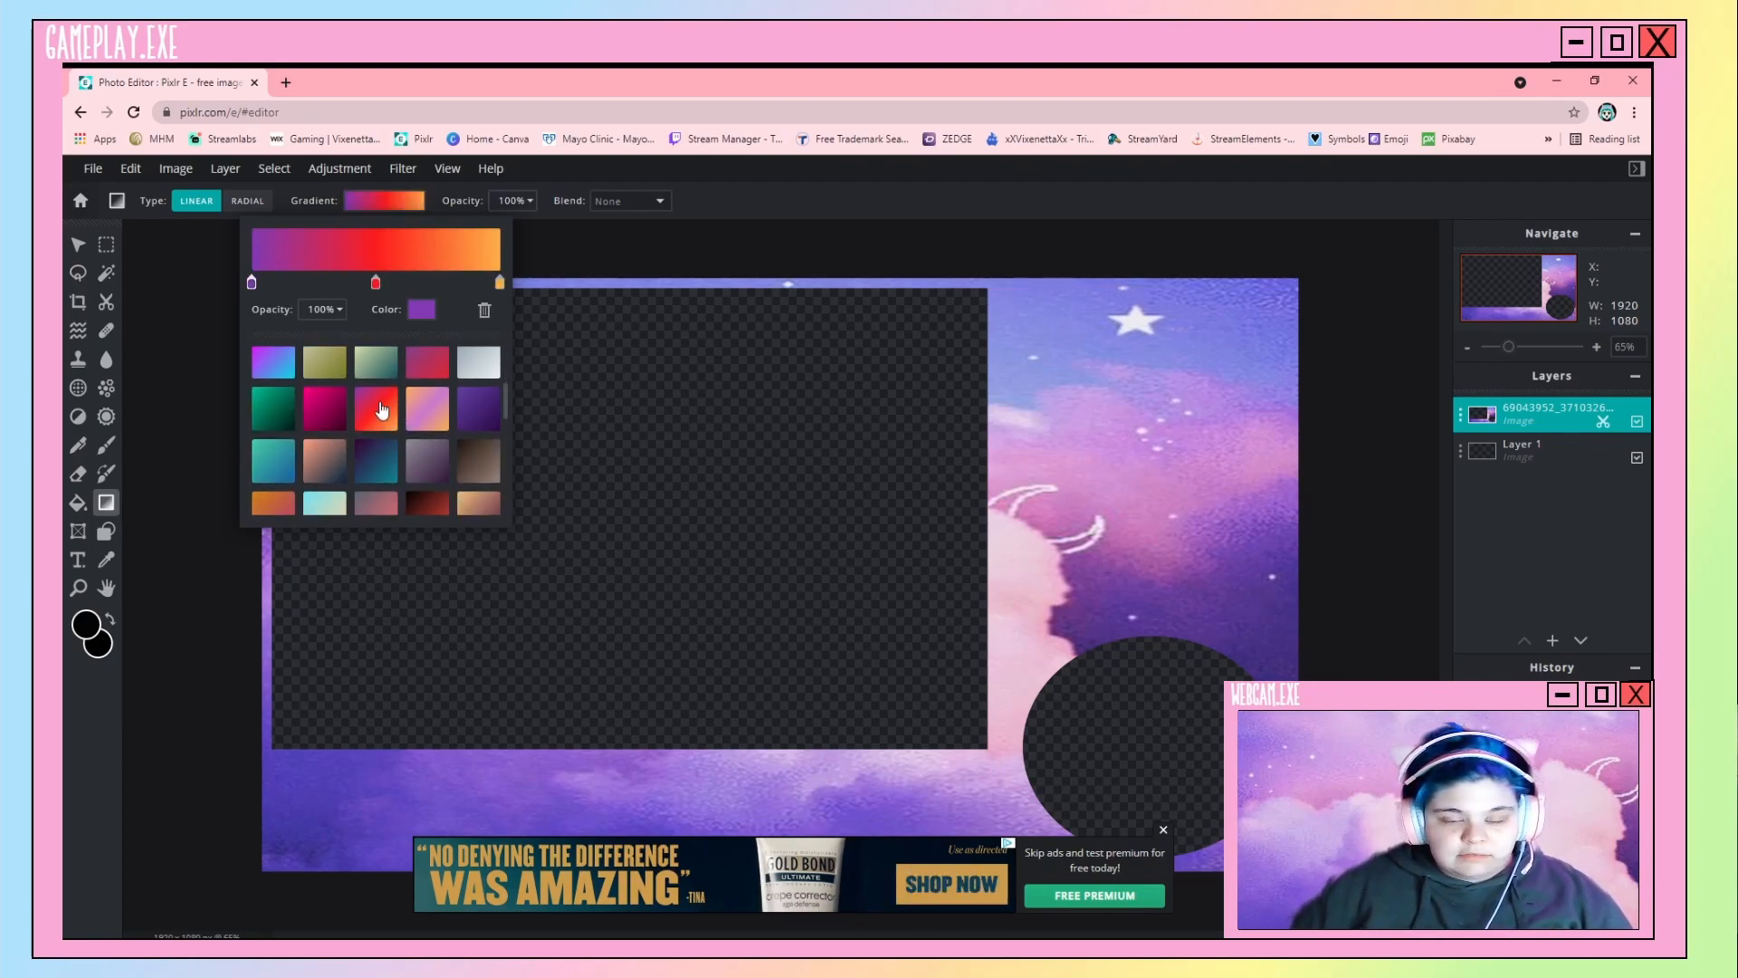
pyautogui.scroll(-4, 381, 410)
pyautogui.click(381, 378)
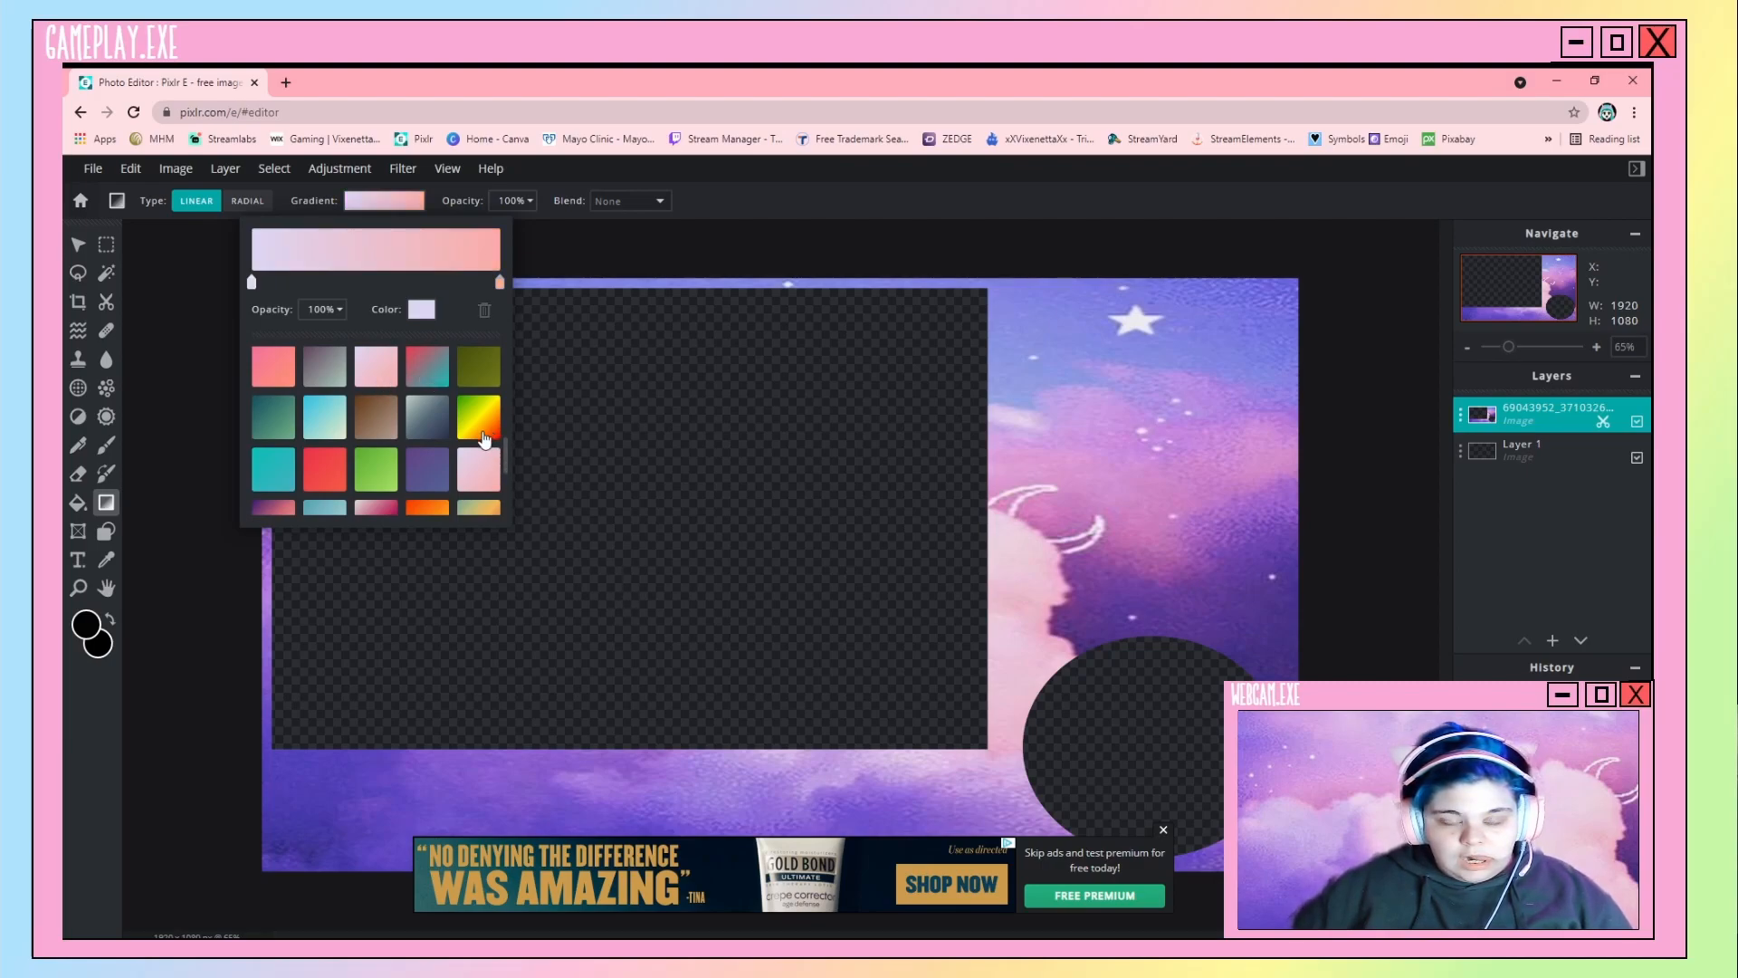
pyautogui.scroll(-2, 452, 443)
pyautogui.scroll(-2, 398, 453)
pyautogui.scroll(-1, 399, 453)
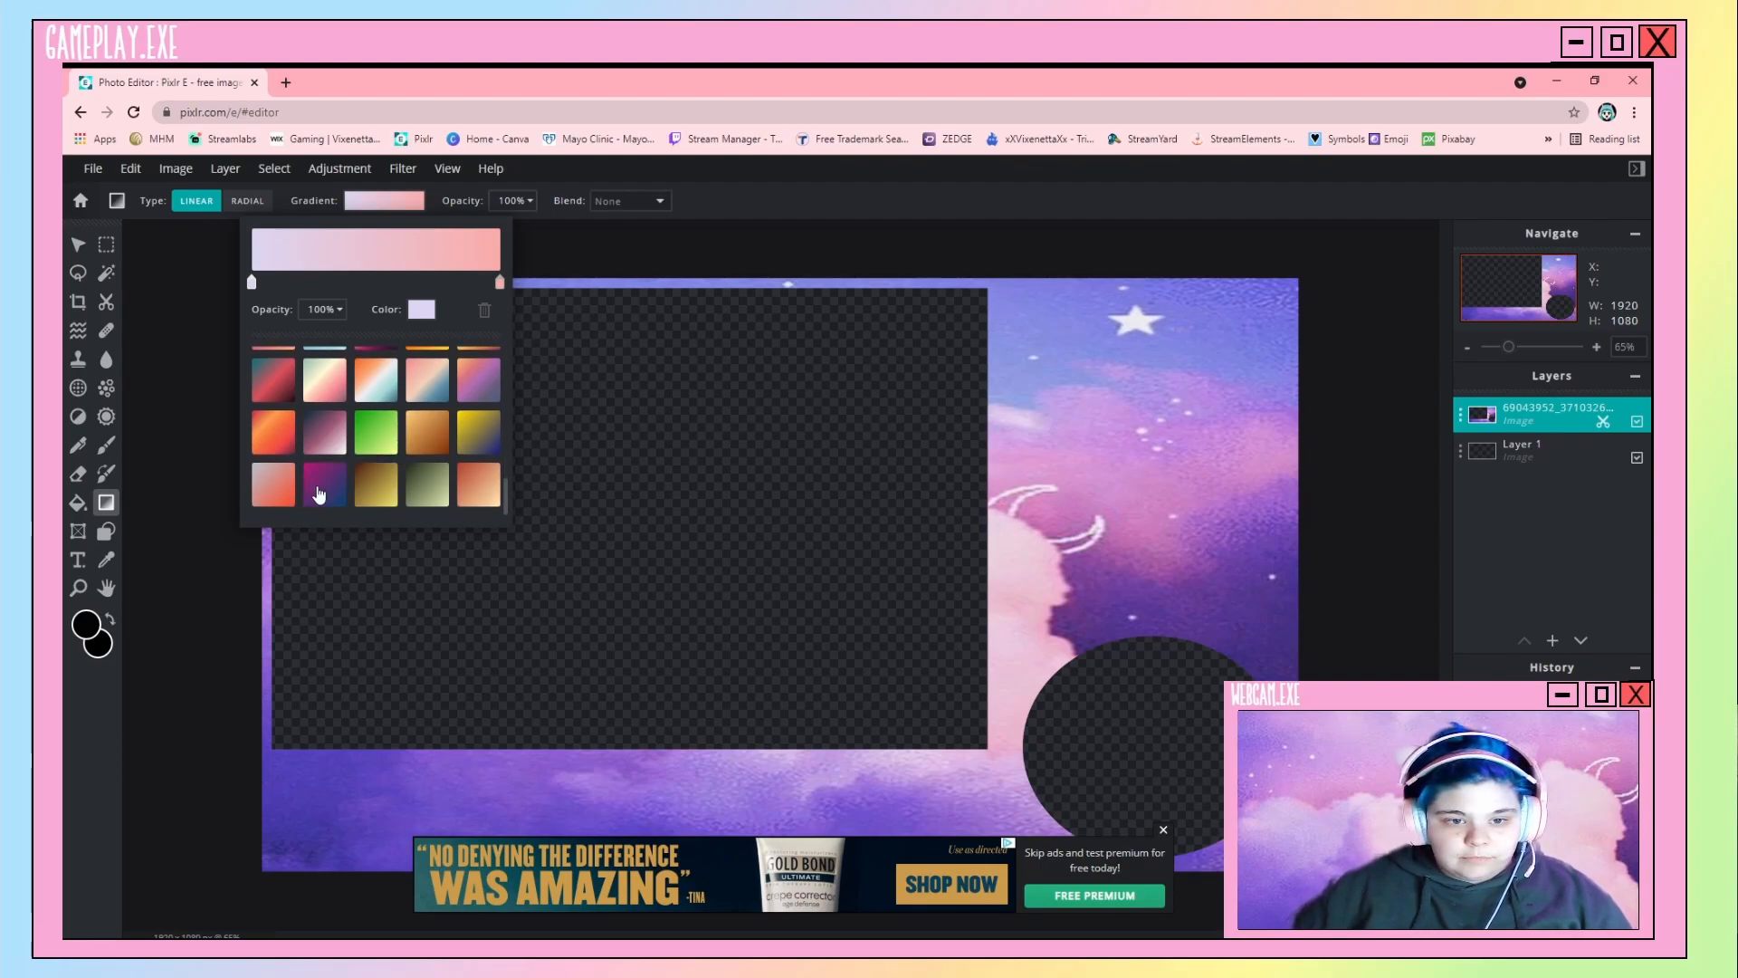
pyautogui.click(328, 384)
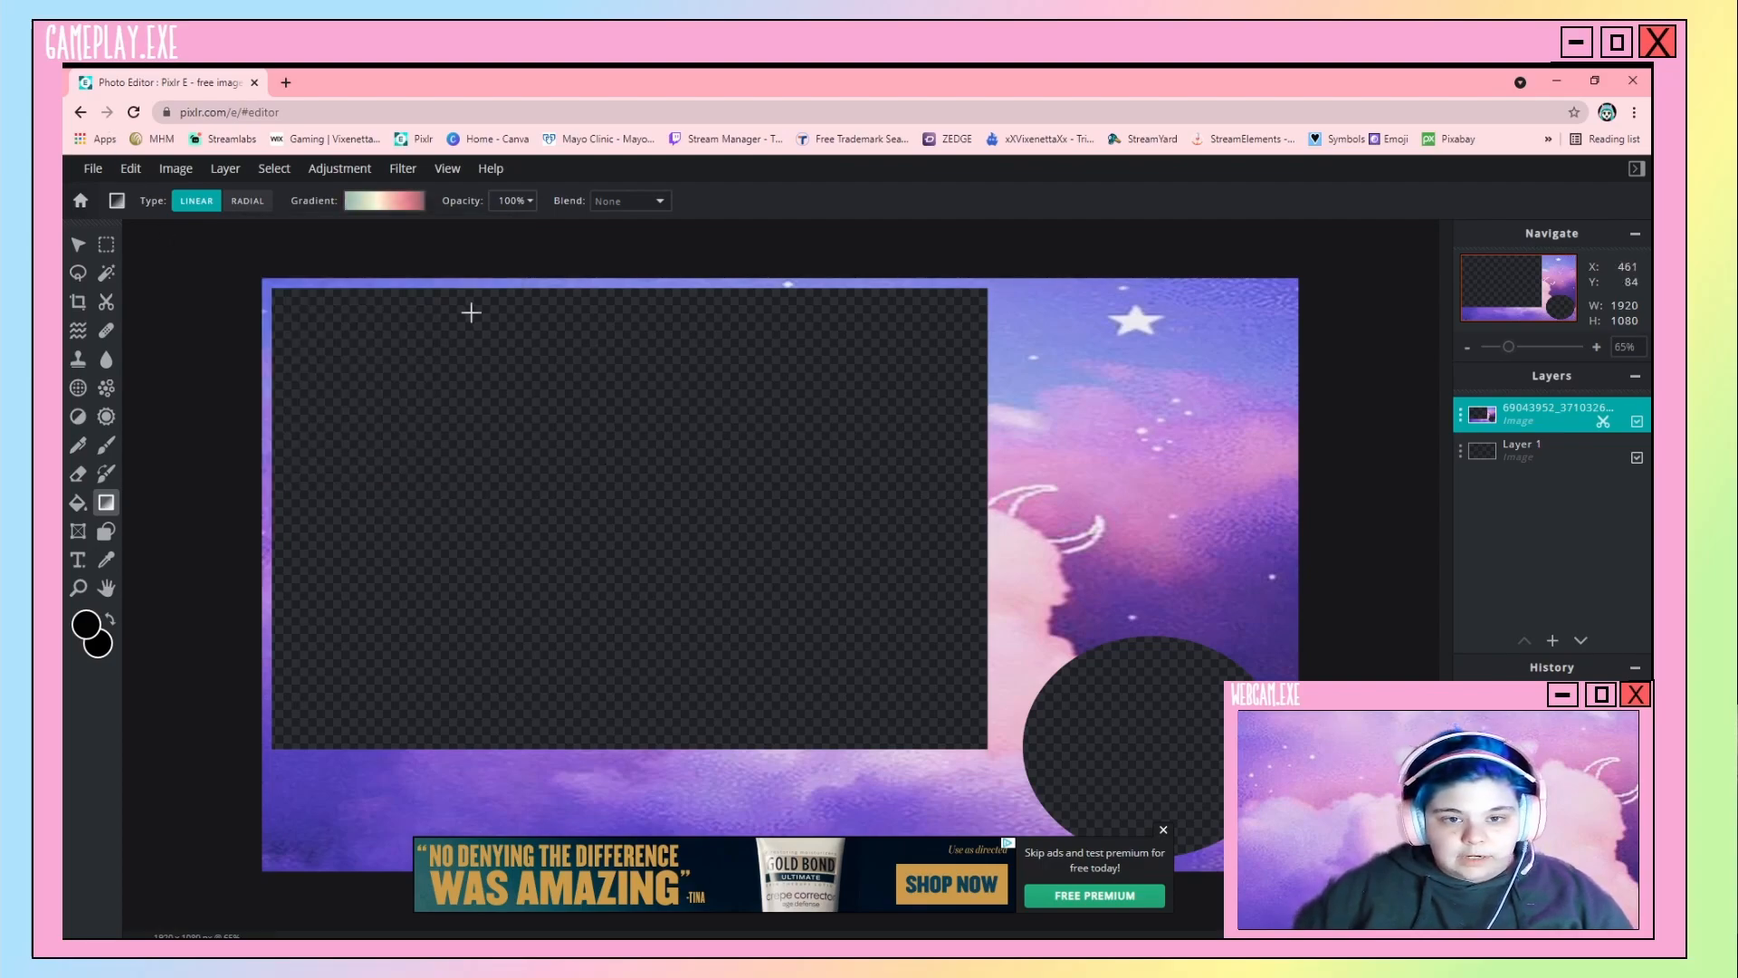
# Try the linear gradient over the image layer in several directions, ending diagonally from the lower-left to the upper-right corner.
pyautogui.moveTo(261, 277); pyautogui.dragTo(1215, 828)
pyautogui.moveTo(1216, 827); pyautogui.dragTo(1218, 827)
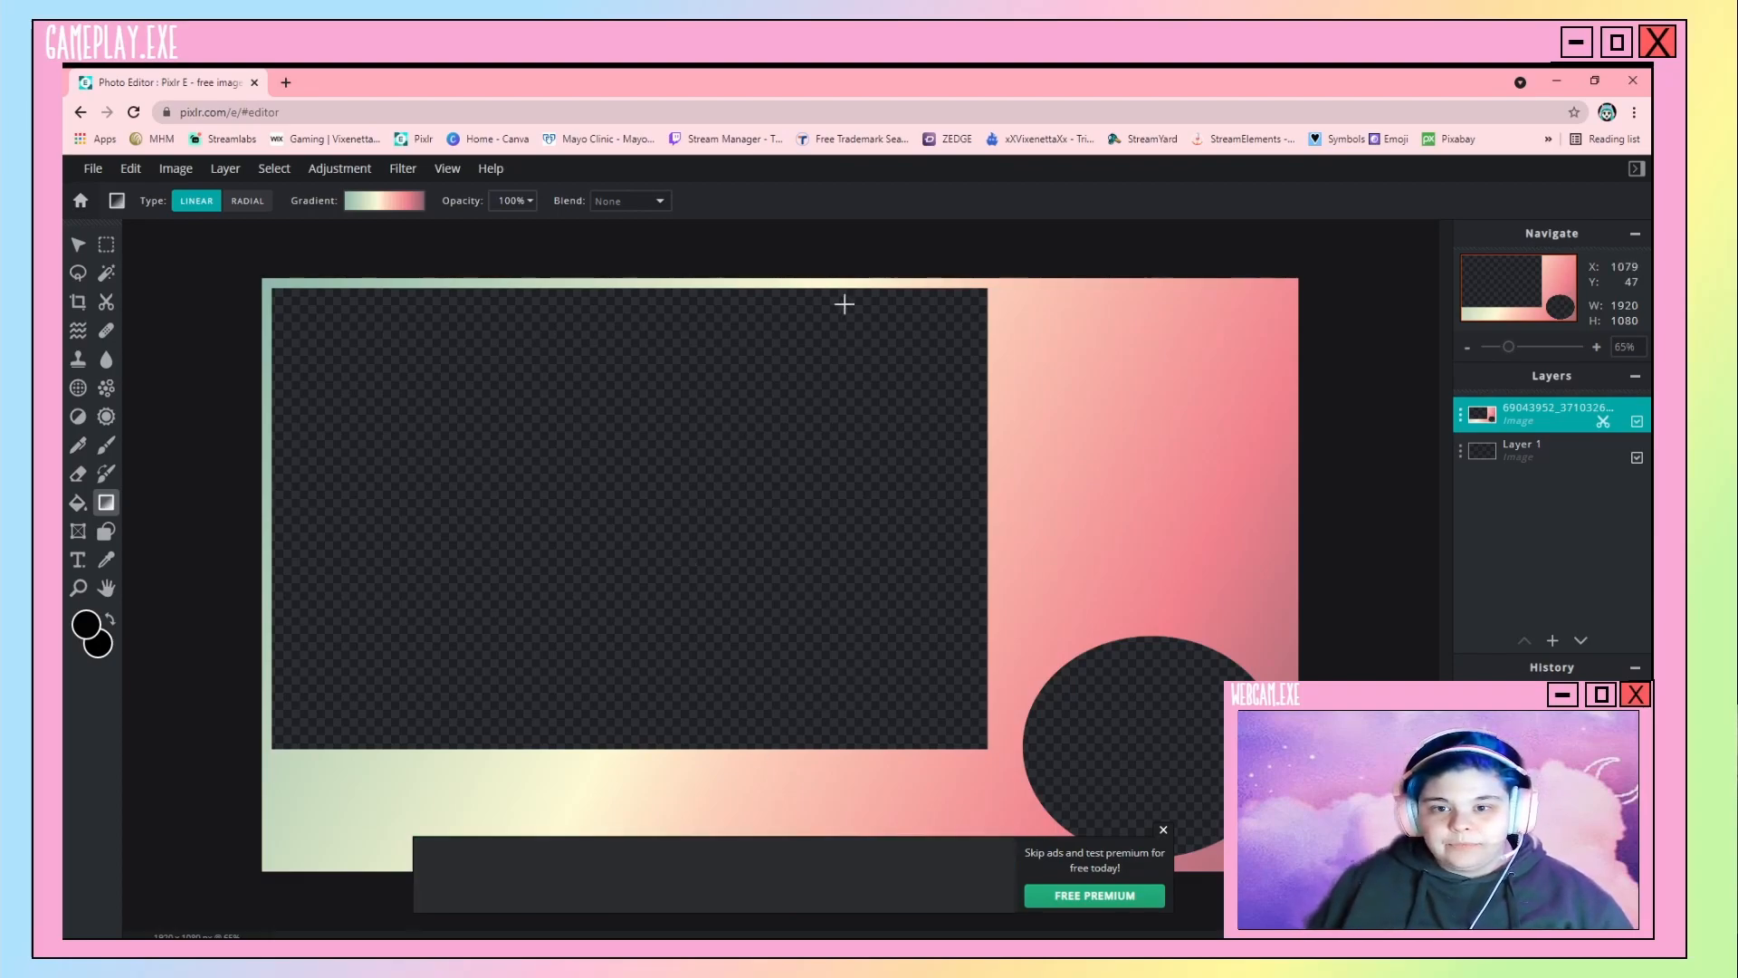
pyautogui.moveTo(792, 278); pyautogui.dragTo(814, 831)
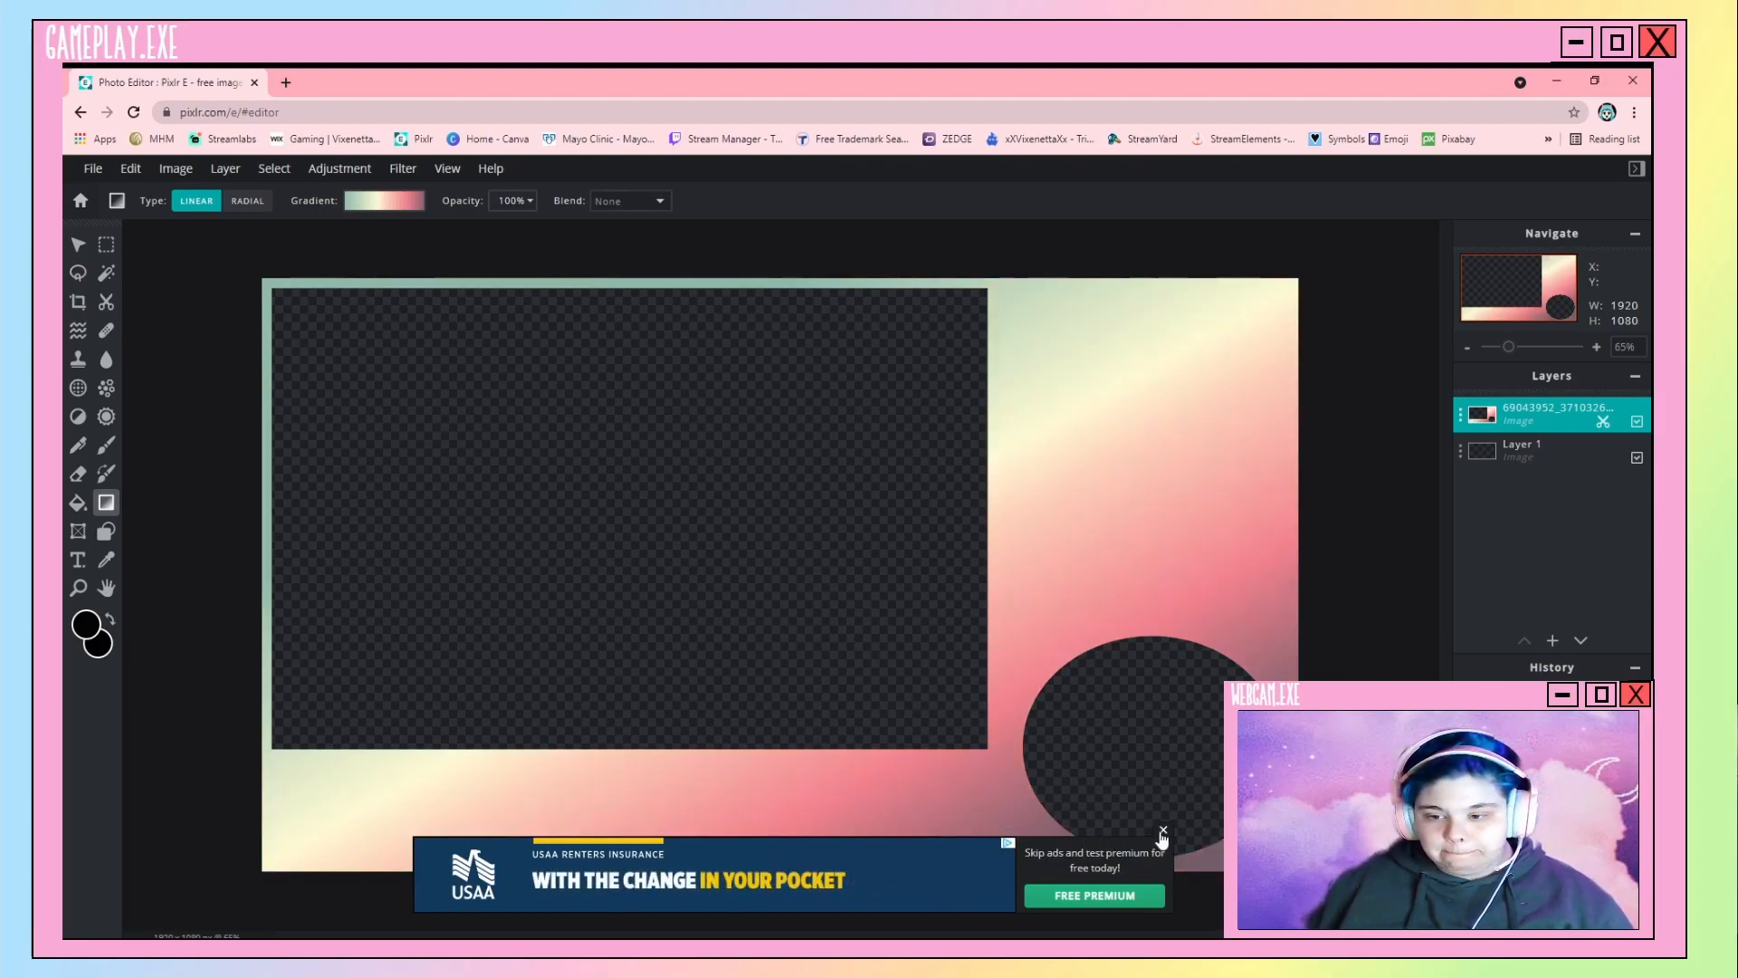
pyautogui.click(1164, 830)
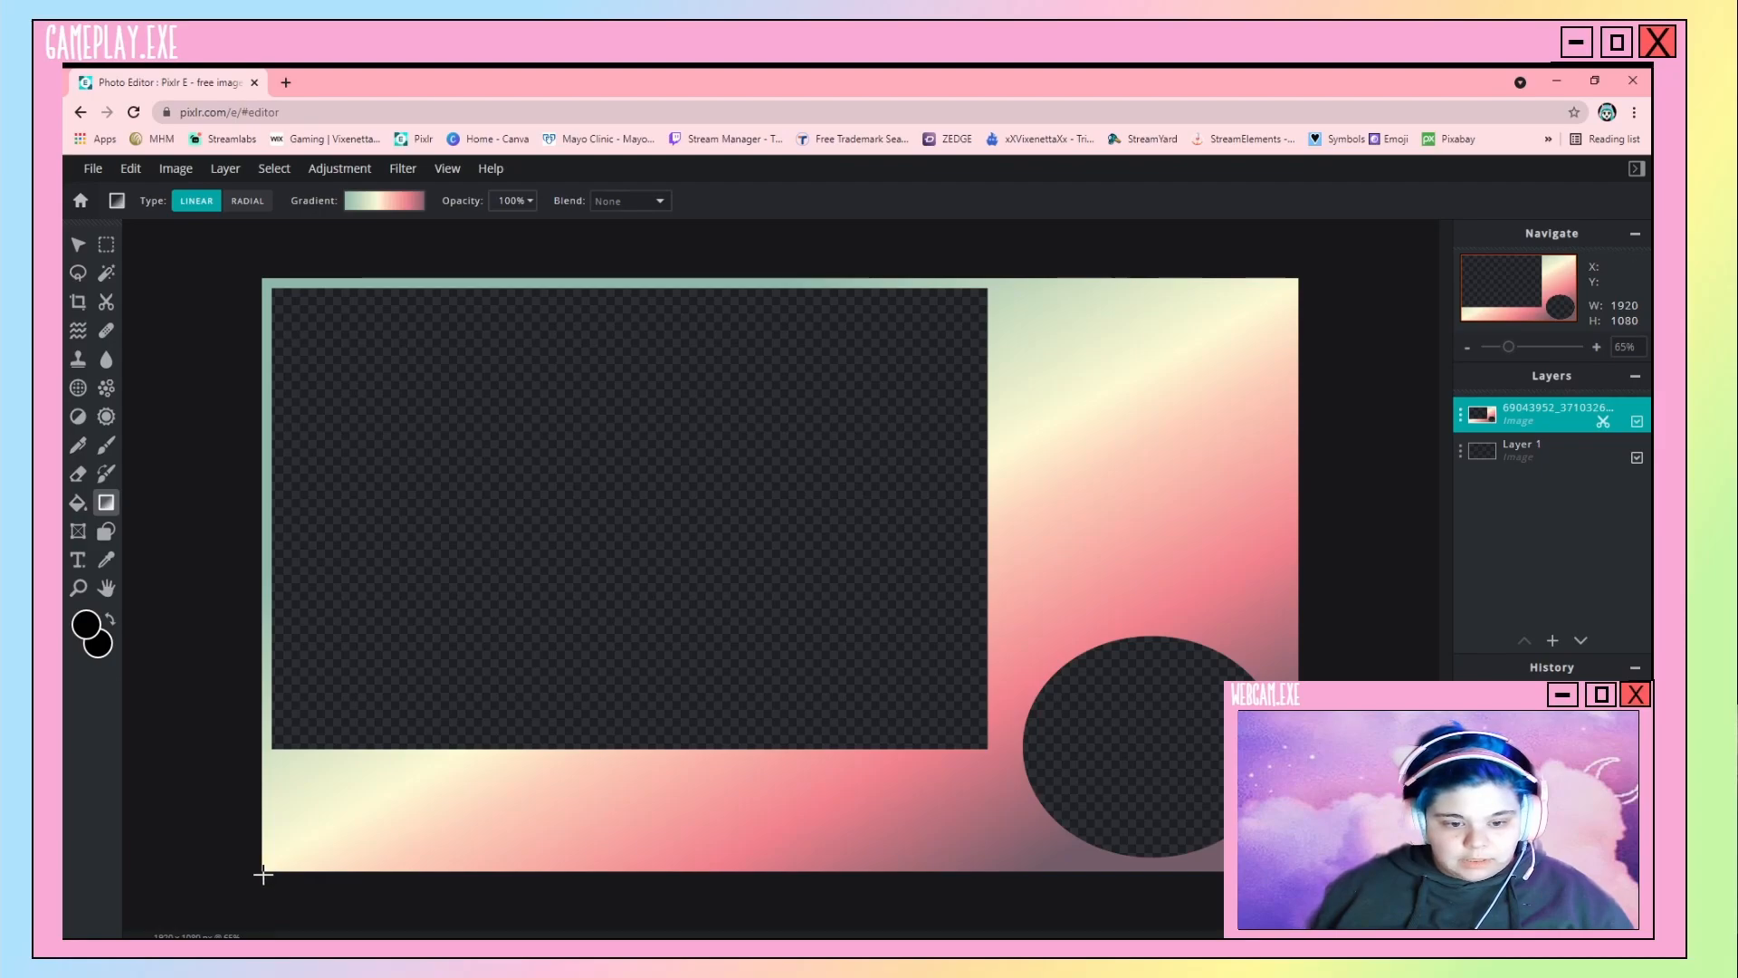
pyautogui.moveTo(263, 871); pyautogui.dragTo(1302, 279)
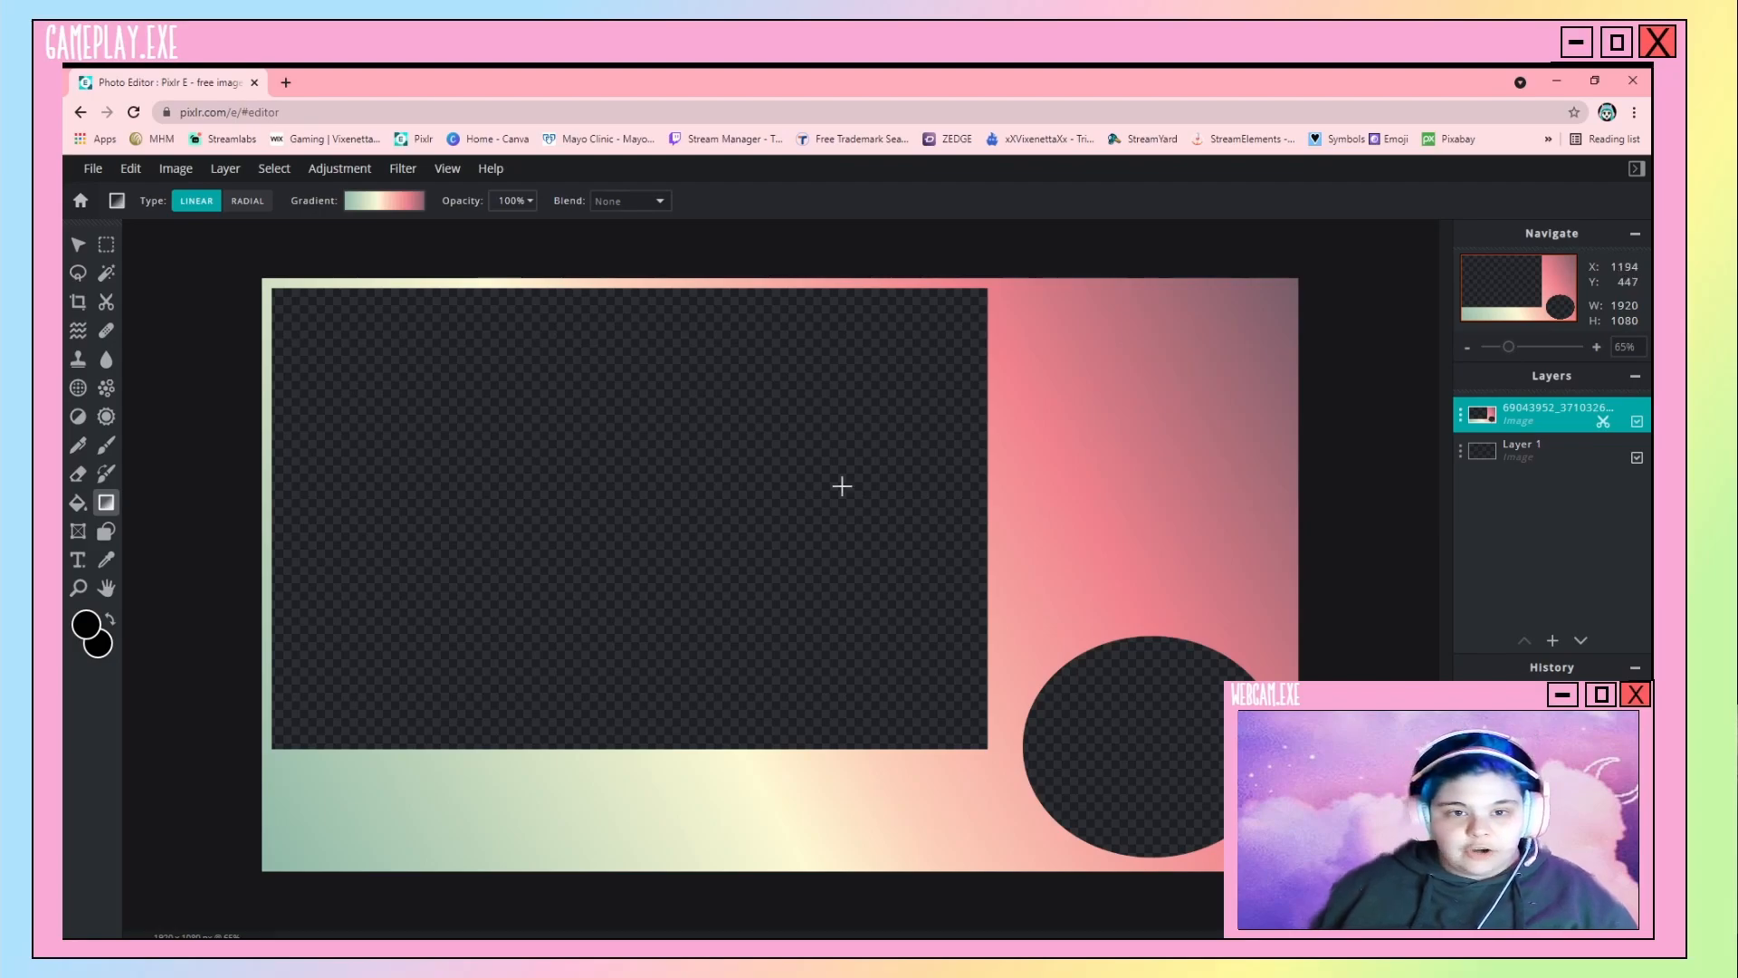
# Fill the image layer with a radial version of the gradient, spreading from the lower-left to the upper-right corner.
pyautogui.click(237, 204)
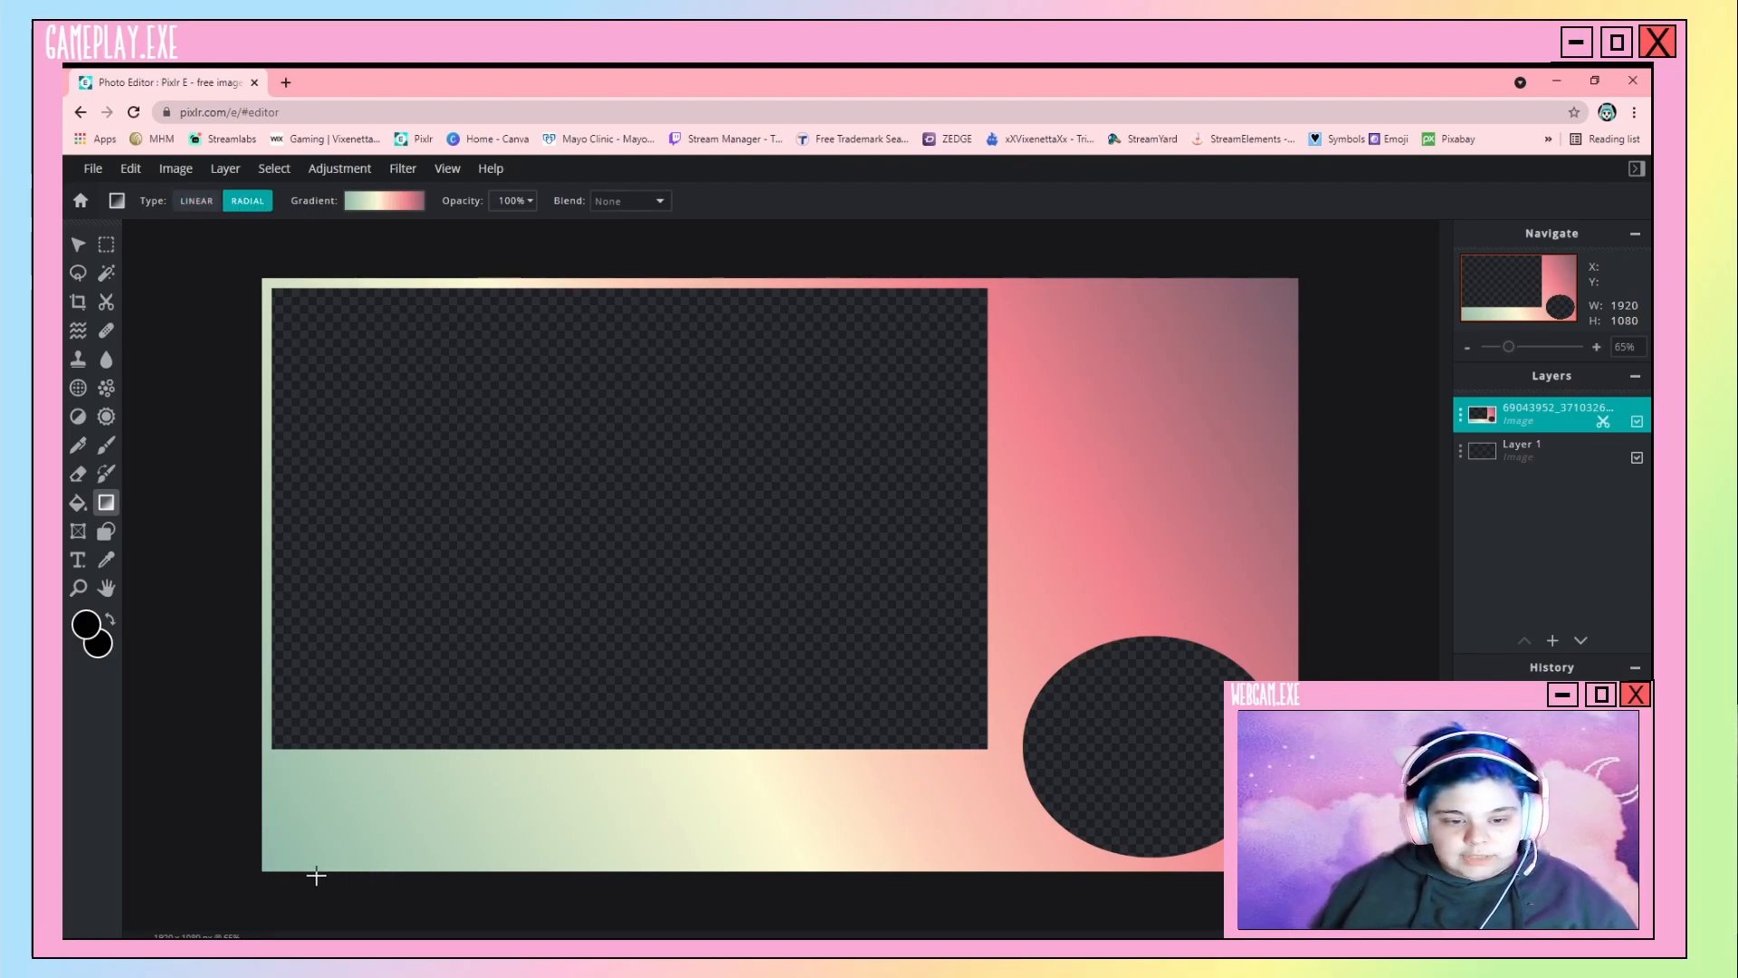
pyautogui.moveTo(259, 871); pyautogui.dragTo(1298, 276)
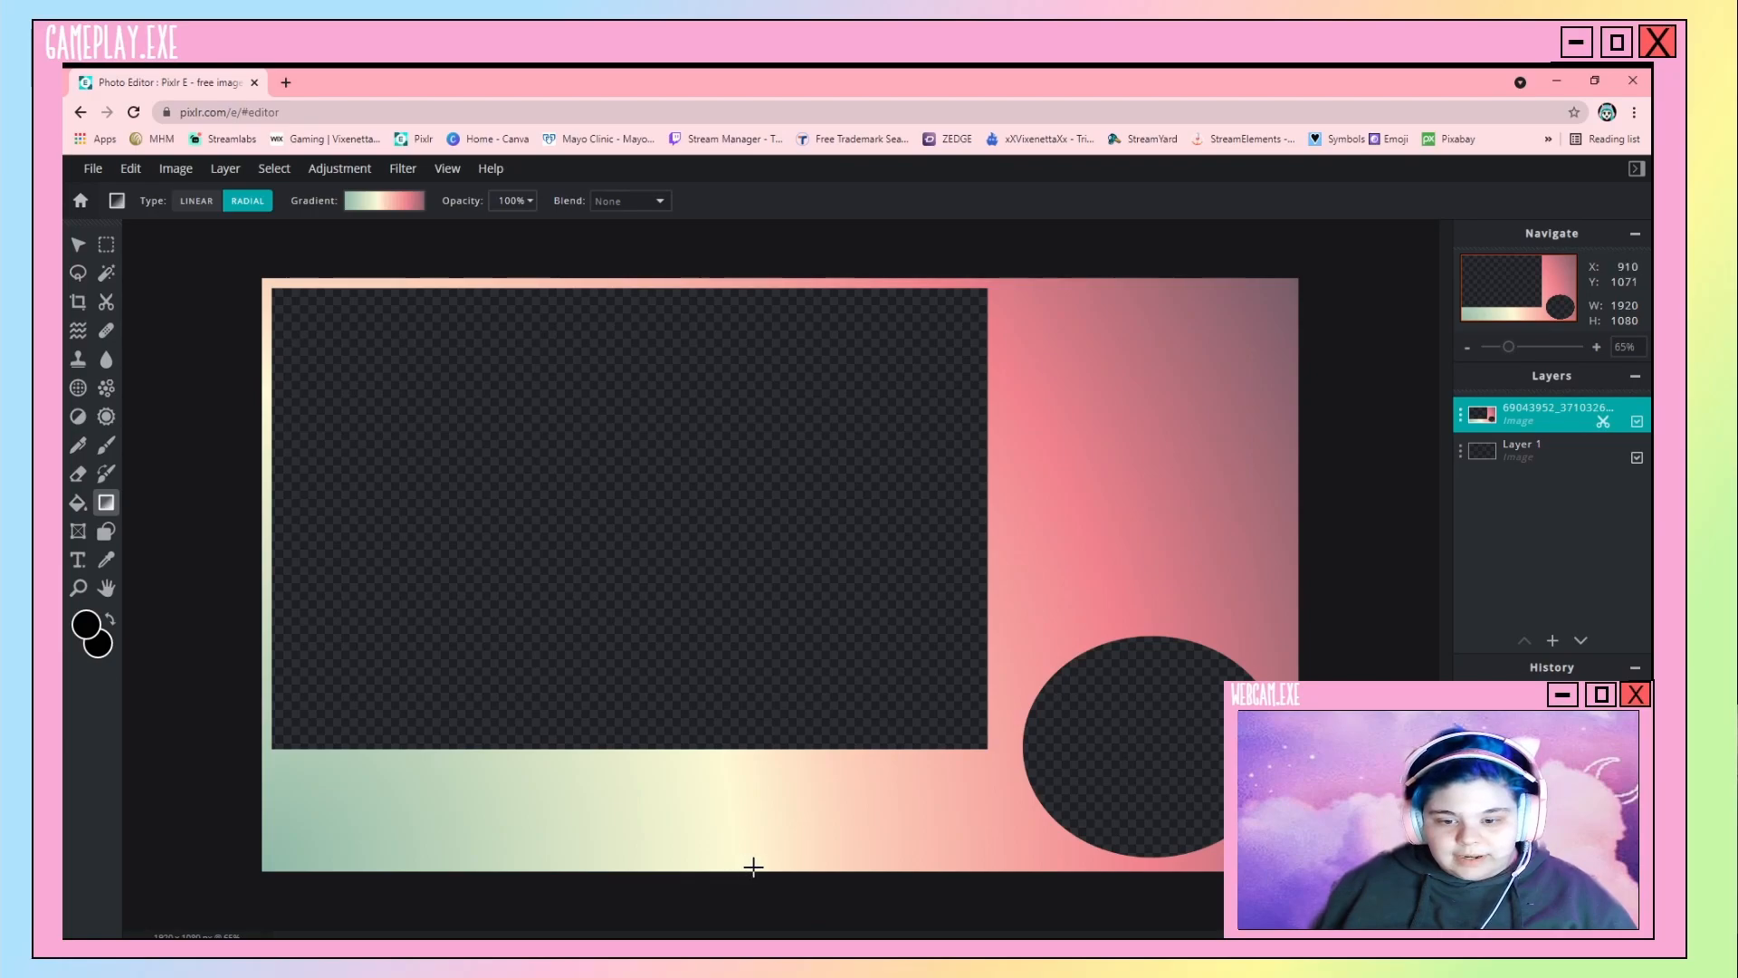
pyautogui.moveTo(752, 871); pyautogui.dragTo(760, 276)
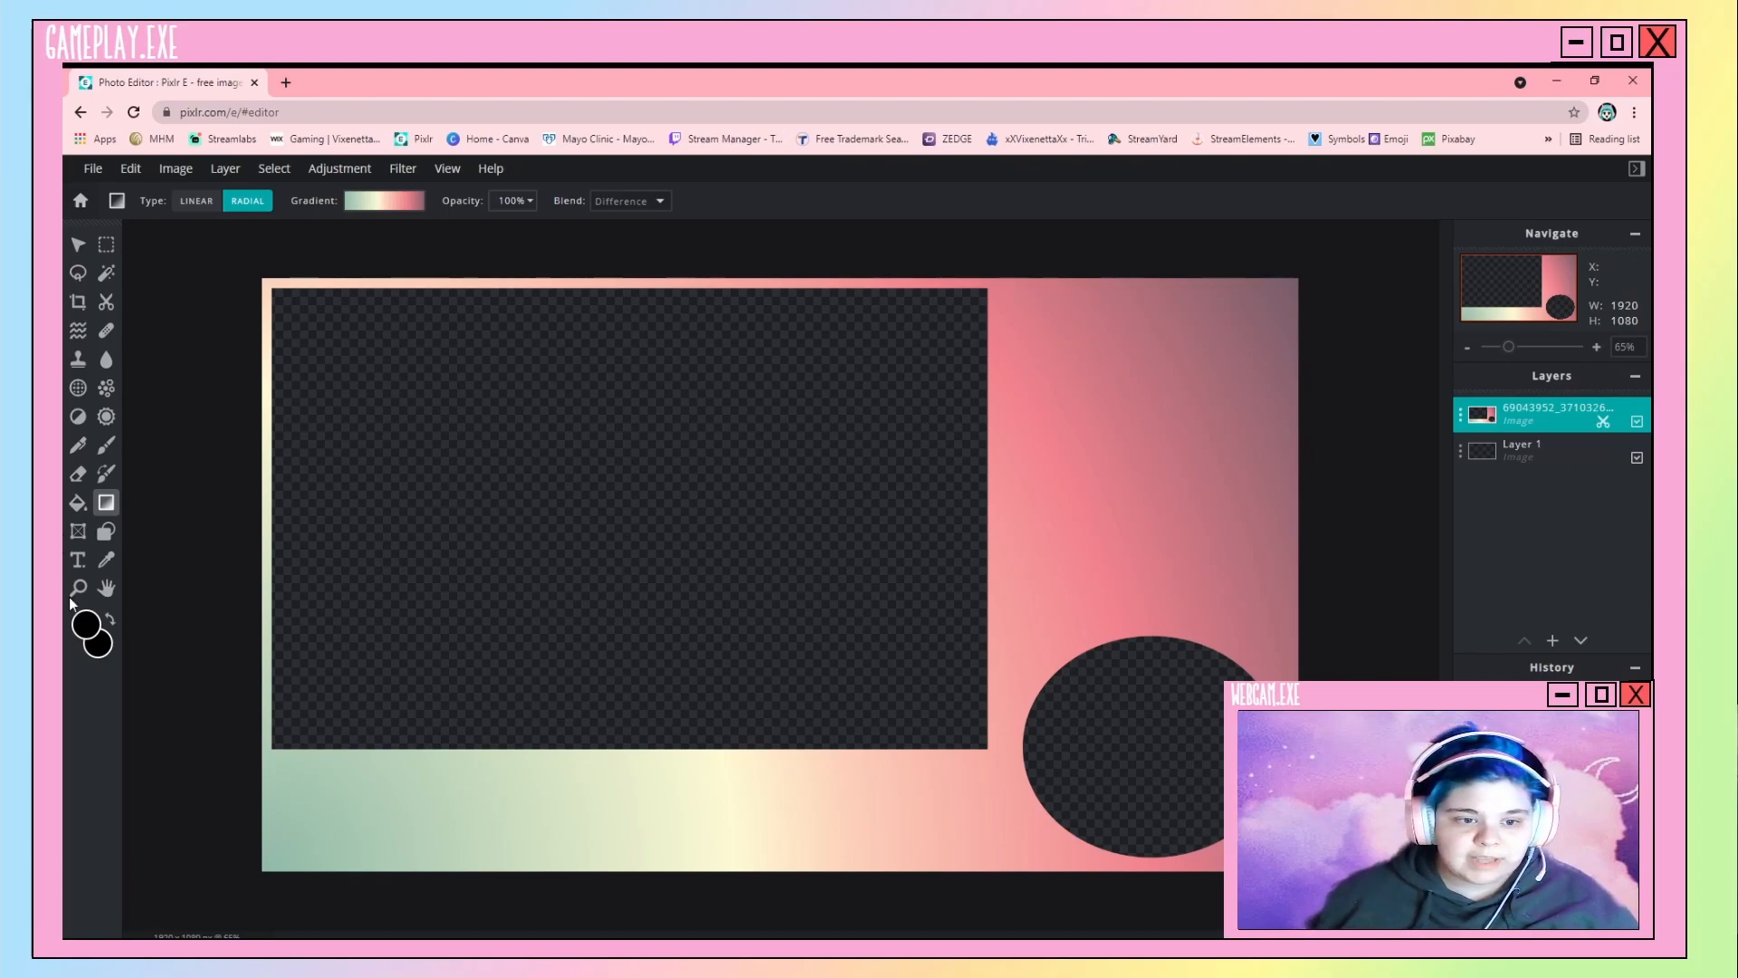
# Draw a tall filled rectangle shape in Design mode on the overlay's right side, above the elliptical cutout.
pyautogui.click(106, 531)
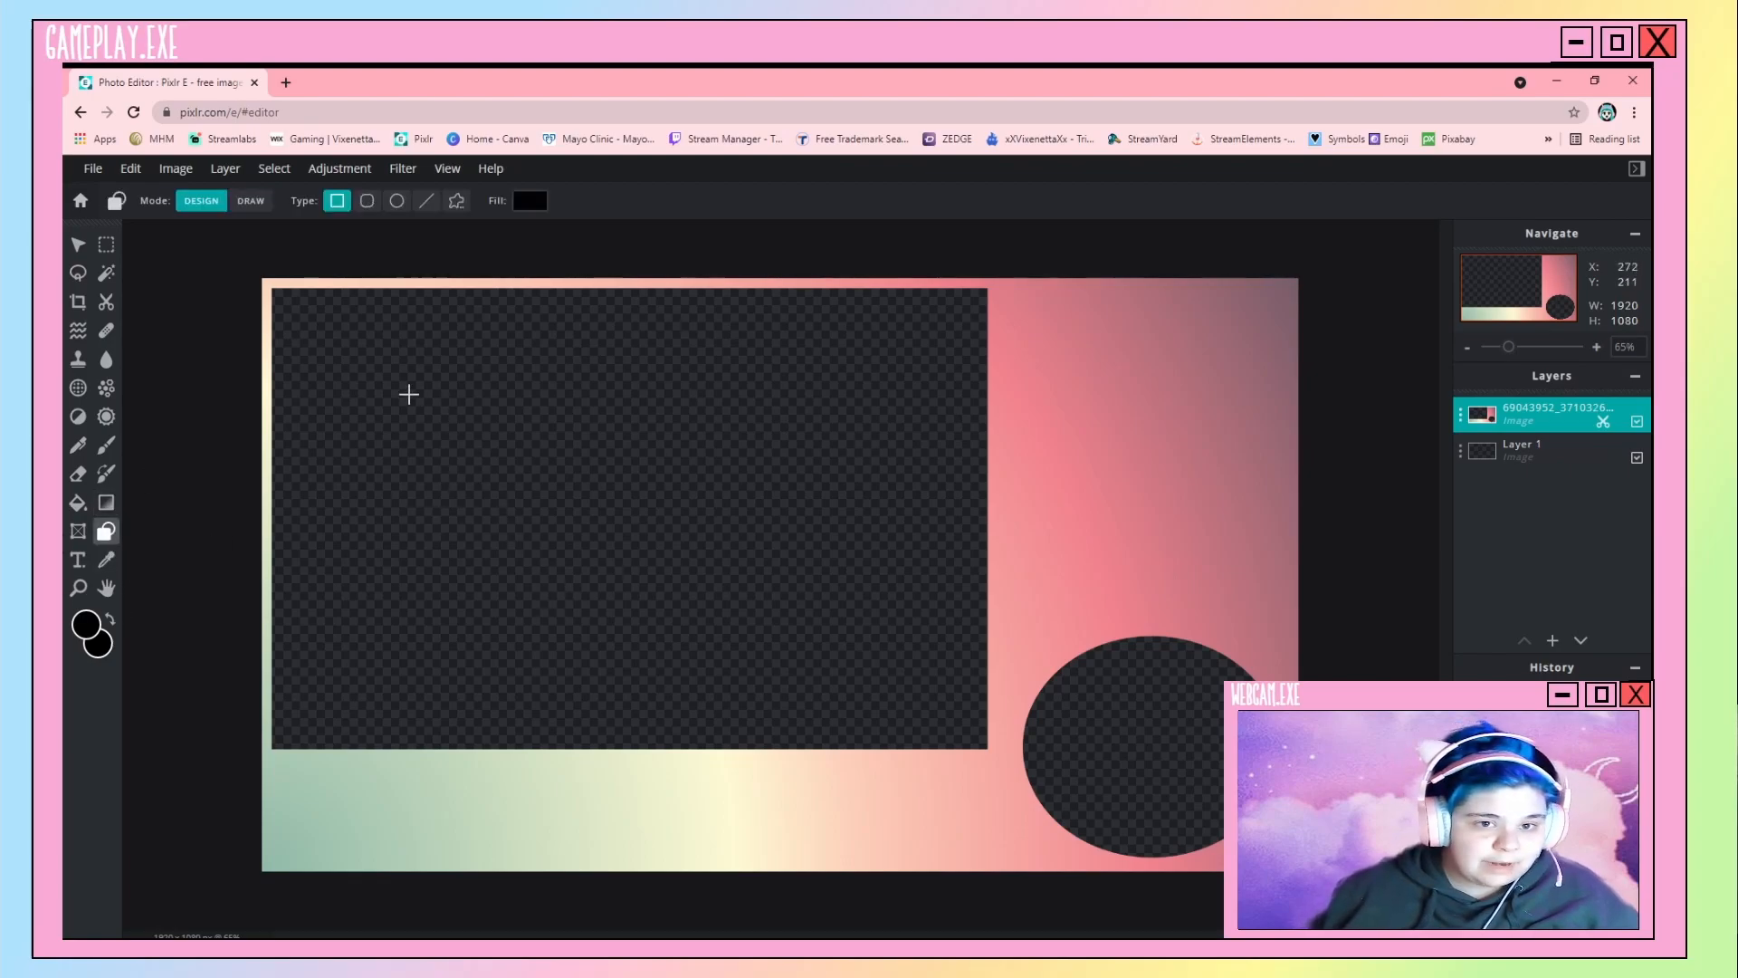
pyautogui.click(1021, 304)
pyautogui.moveTo(1022, 304); pyautogui.dragTo(1274, 621)
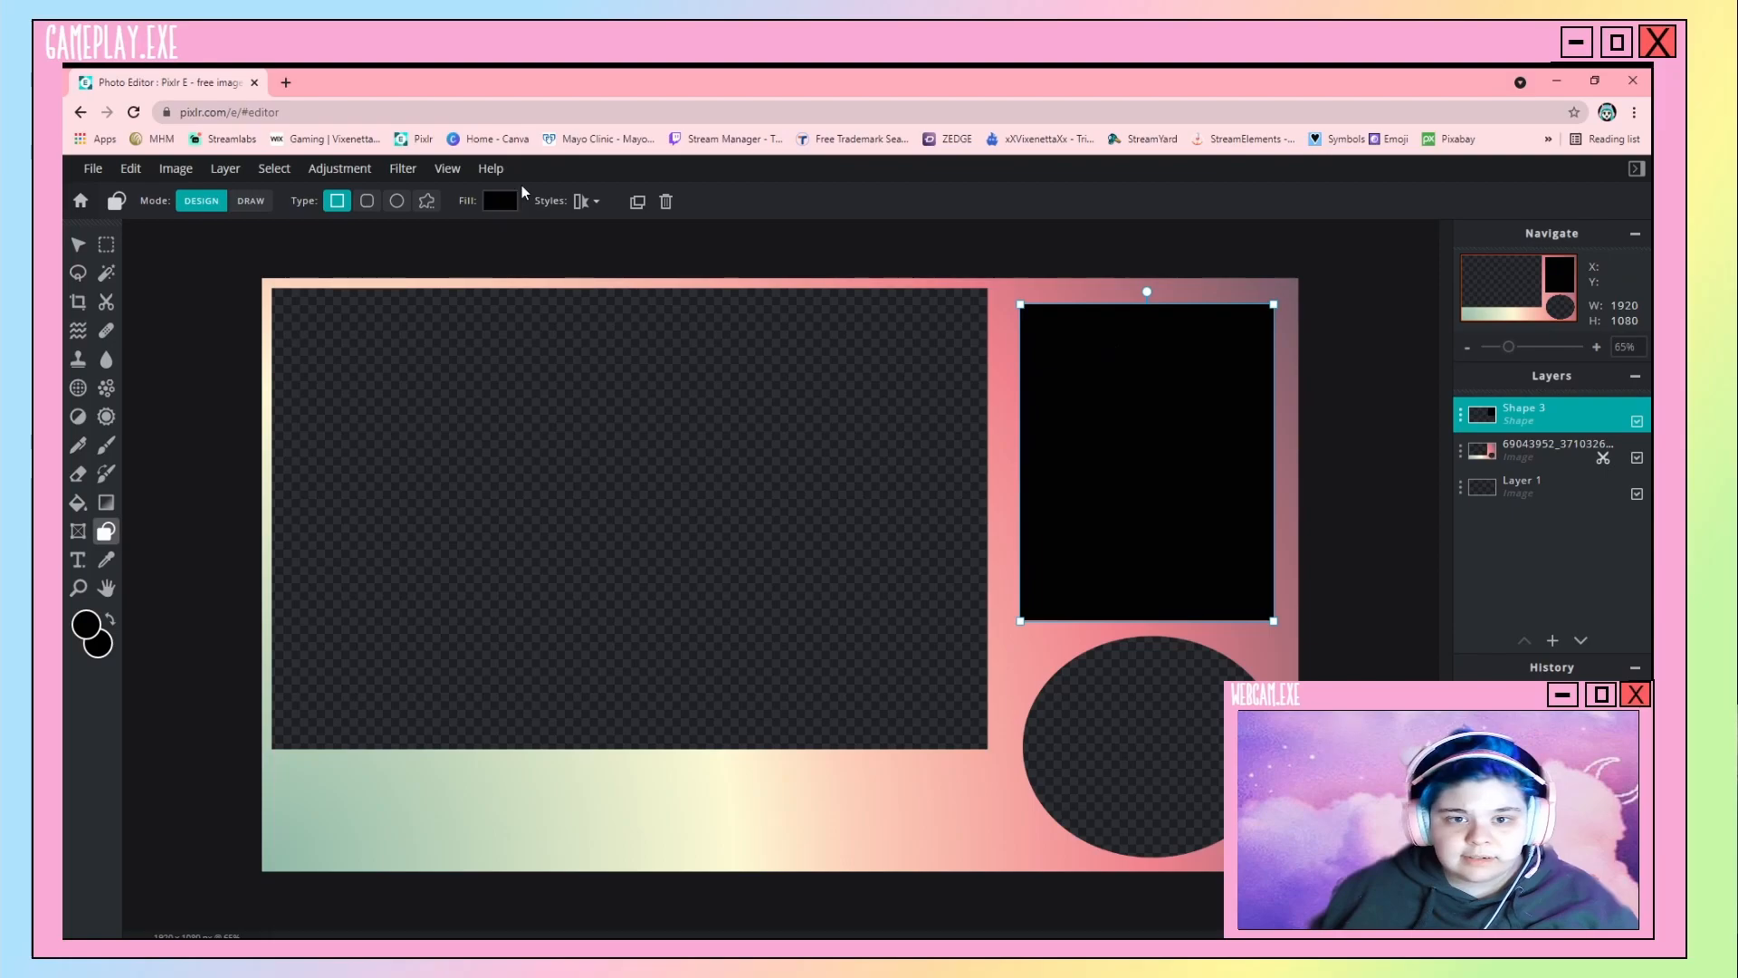
# Fill the rectangle shape with the pale green sampled from the lower-left part of the gradient.
pyautogui.click(501, 201)
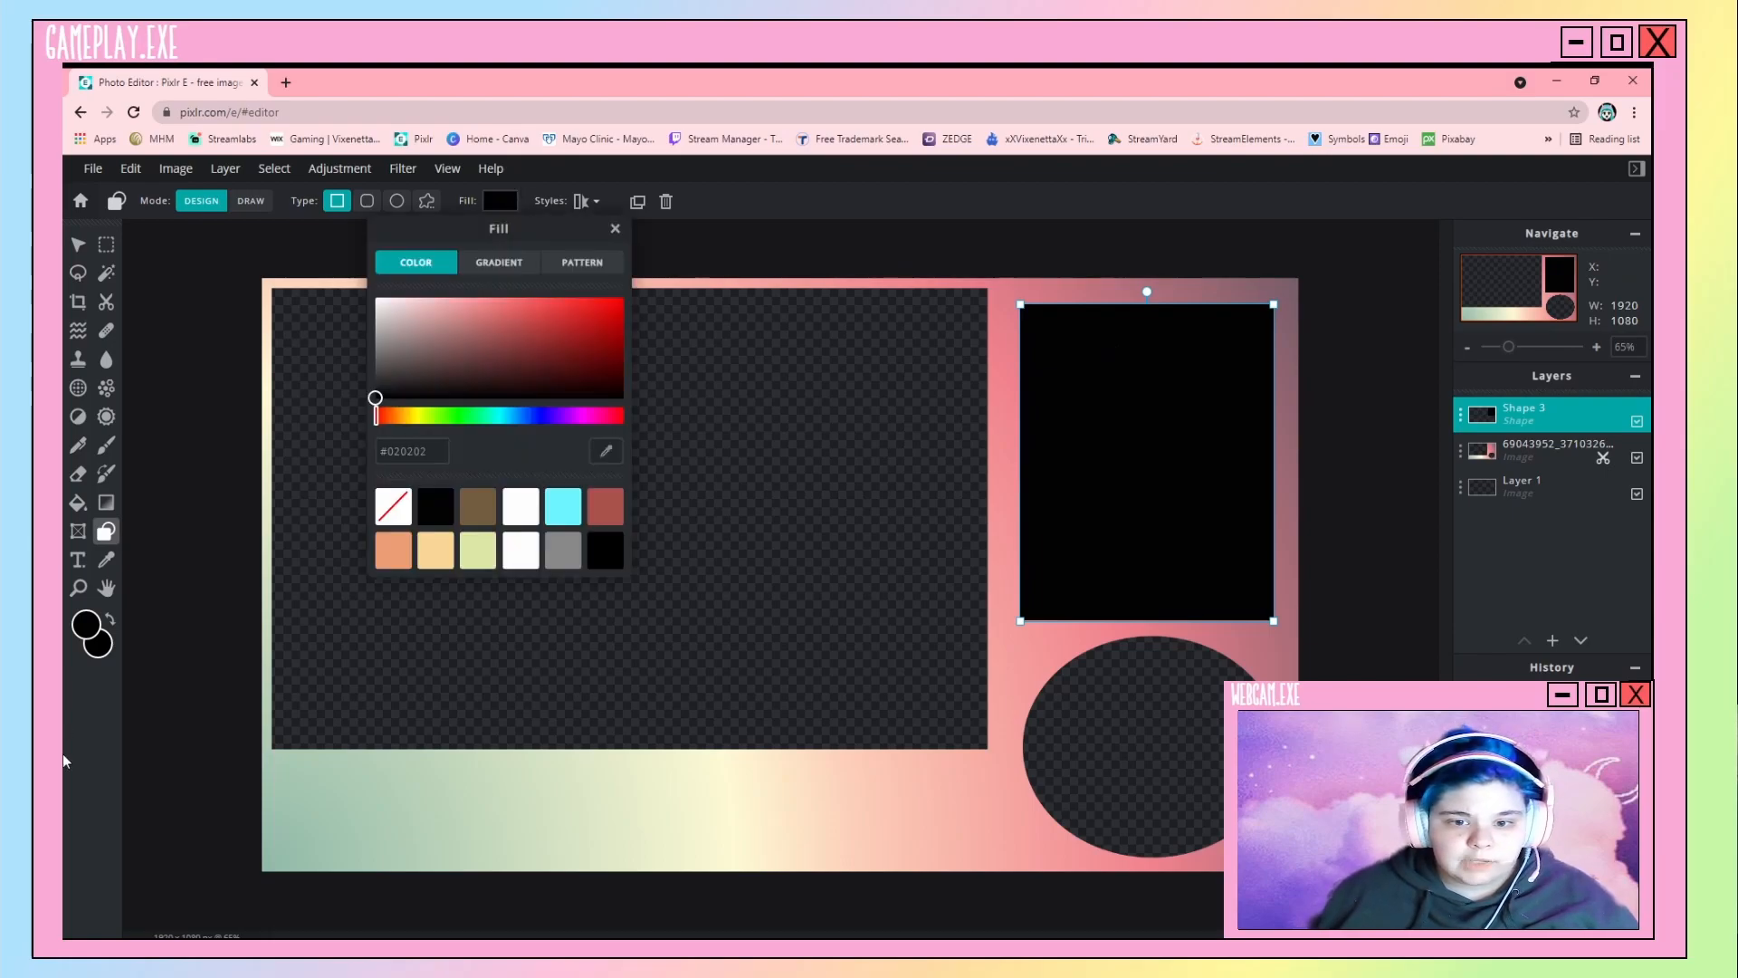
pyautogui.click(606, 453)
pyautogui.click(420, 807)
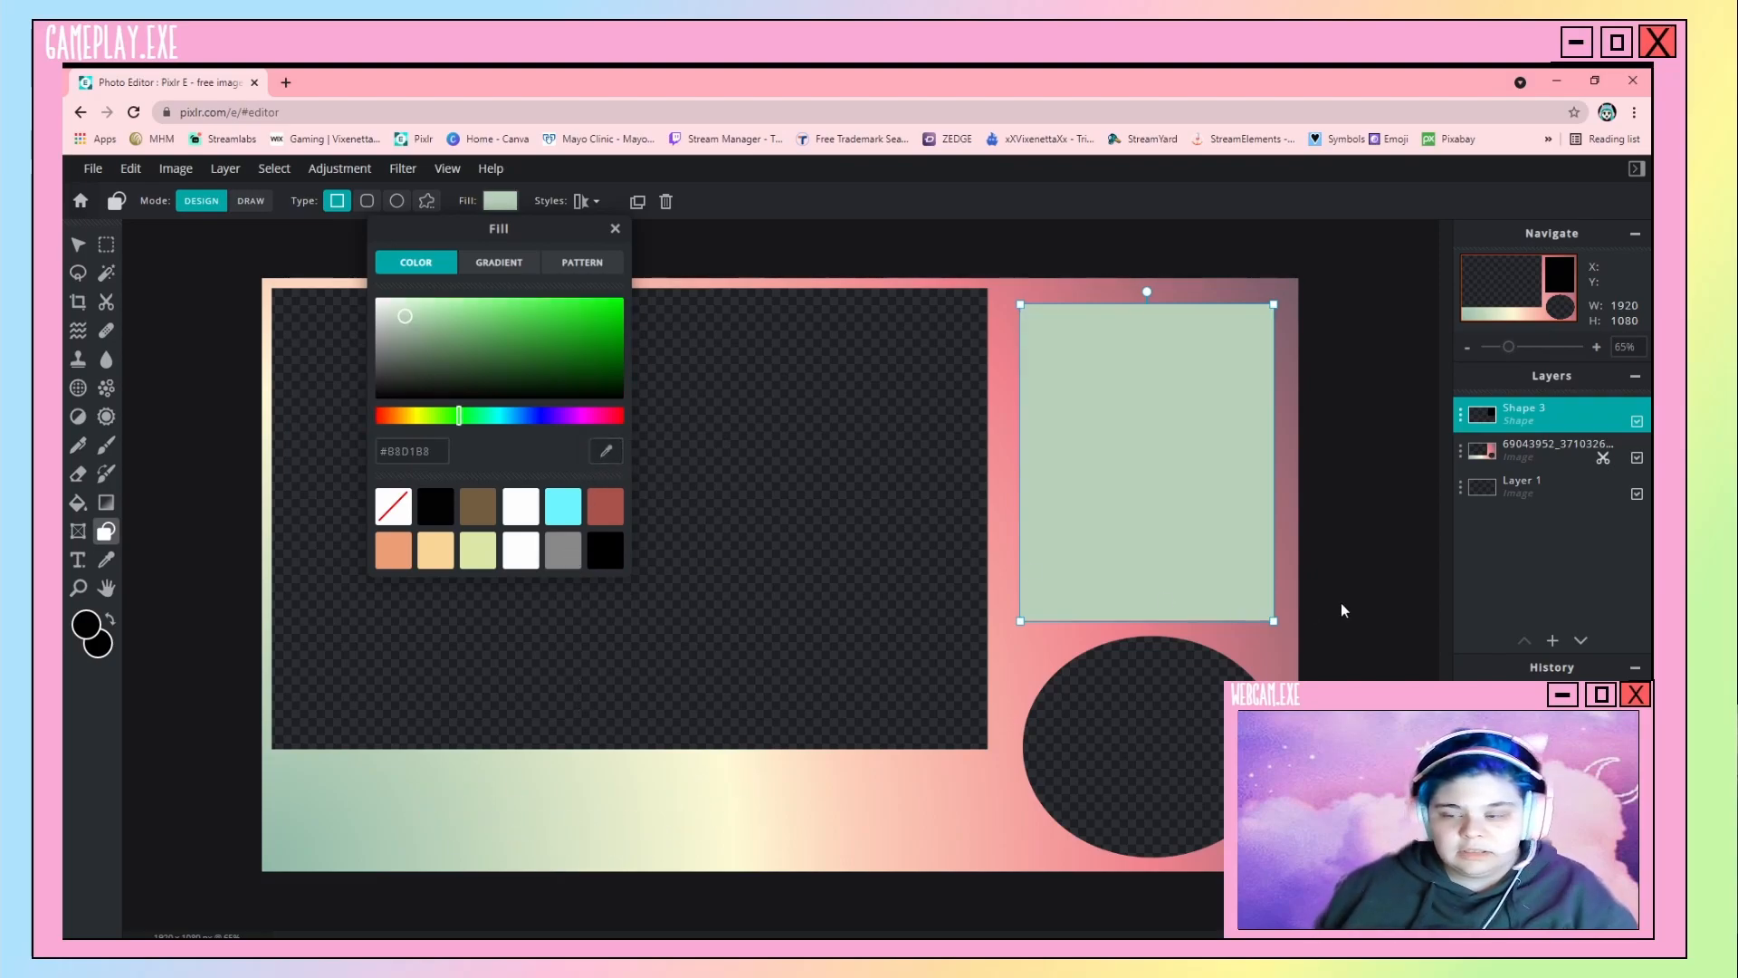
# Give the green rectangle a size 15 outline in the pale peach #FCD7BE sampled from the gradient's upper-left corner.
pyautogui.click(1359, 553)
pyautogui.click(599, 202)
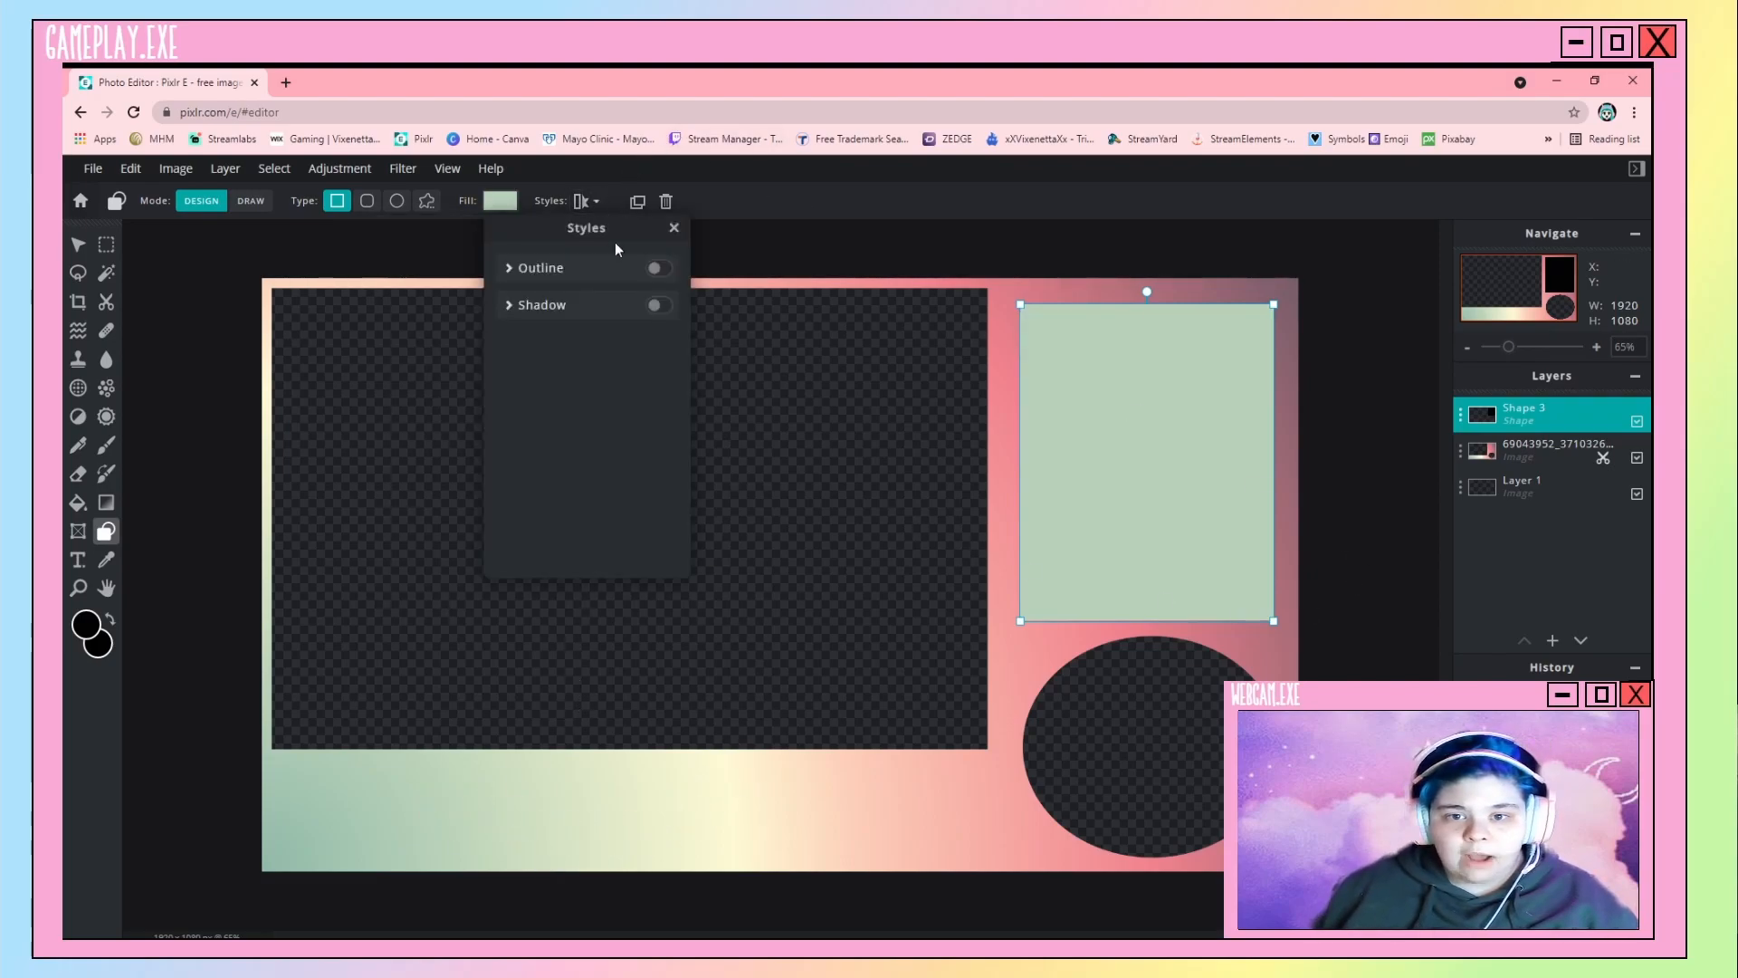
pyautogui.click(658, 269)
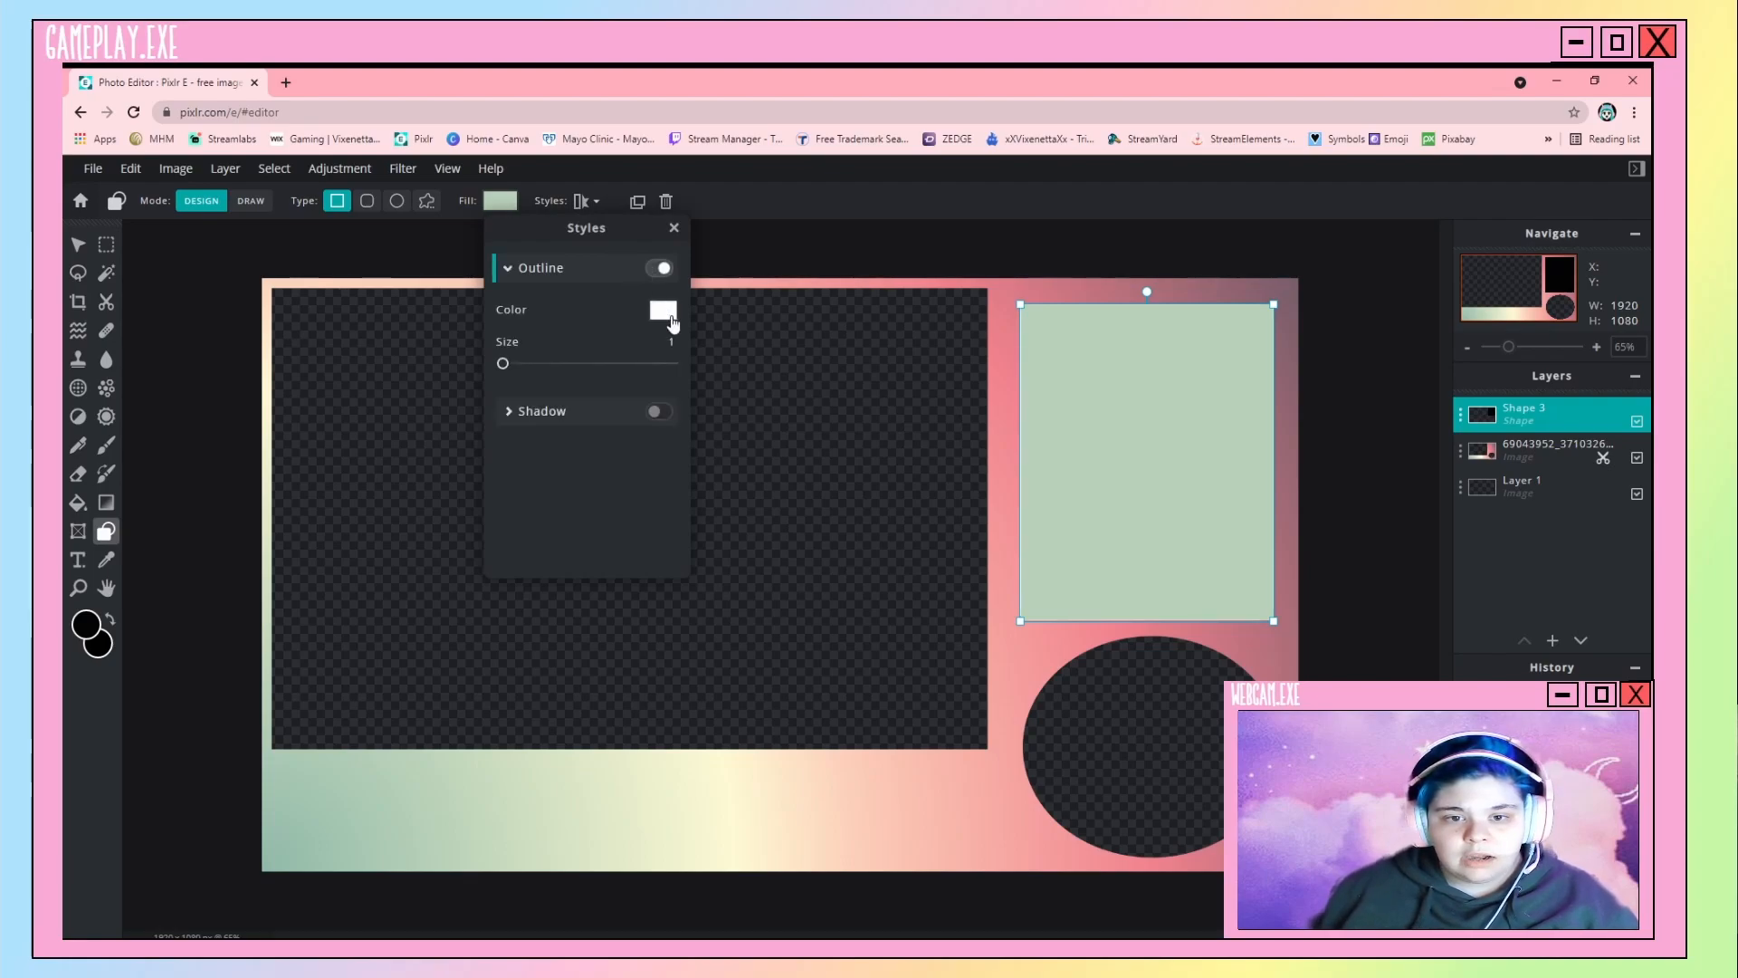
pyautogui.moveTo(503, 366)
pyautogui.mouseDown()
pyautogui.moveTo(544, 370)
pyautogui.moveTo(527, 366)
pyautogui.mouseUp()
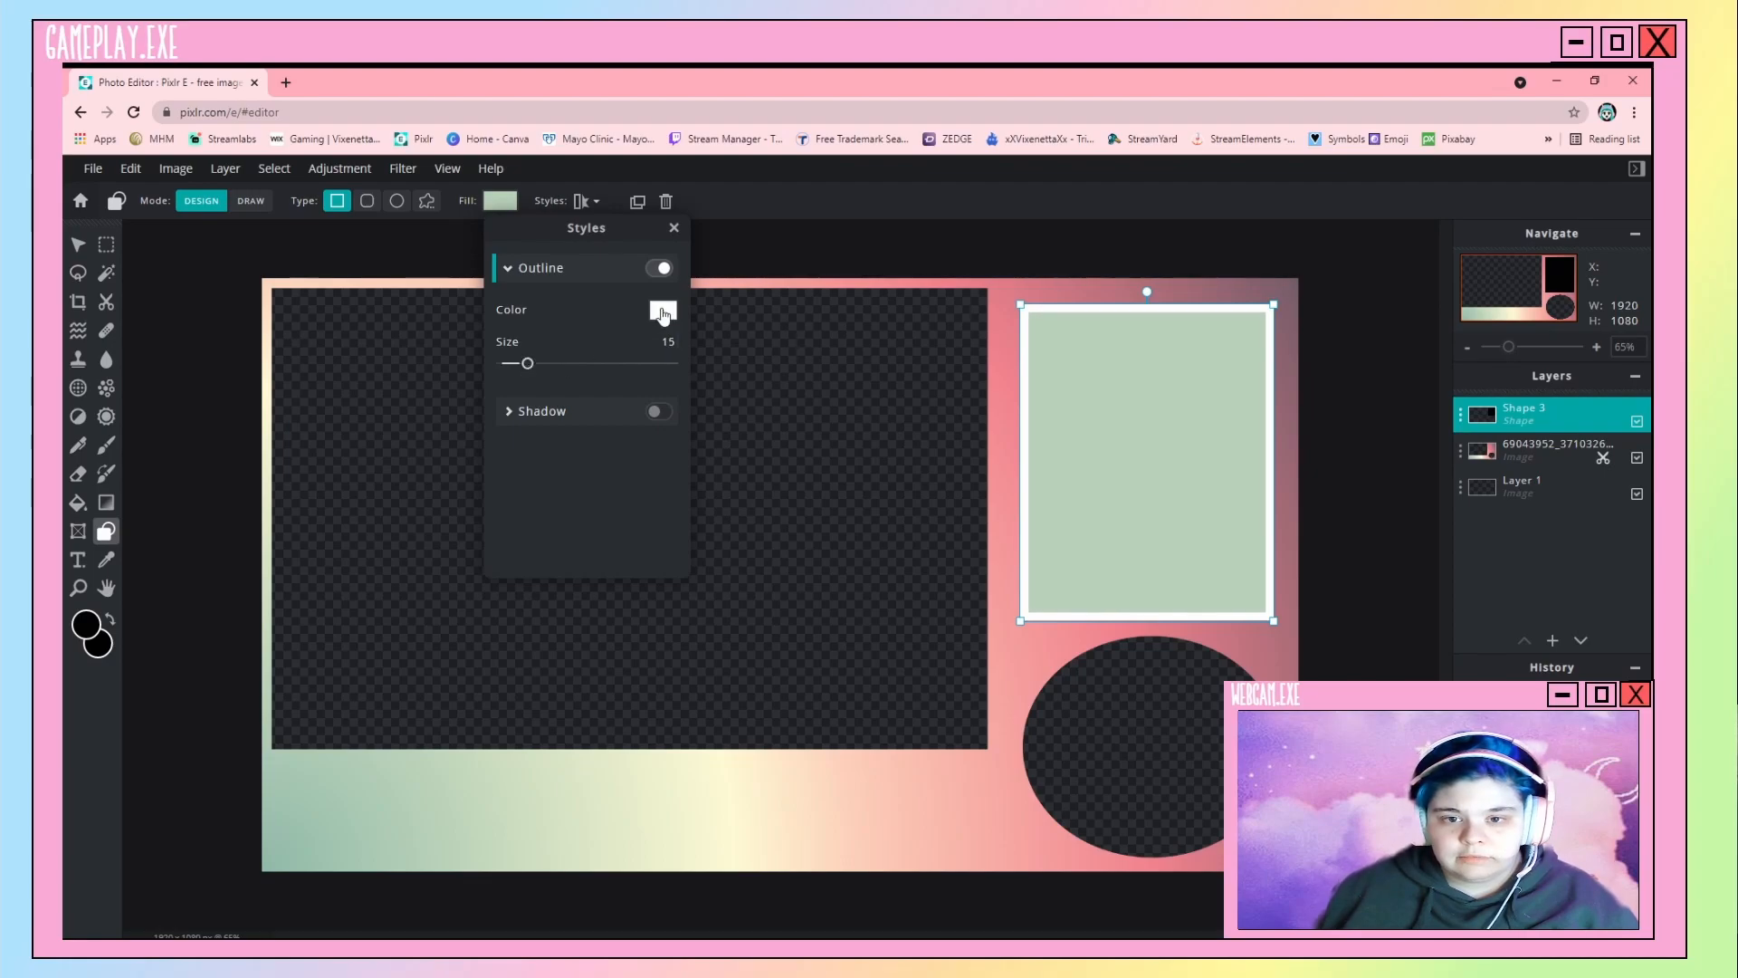
pyautogui.click(664, 312)
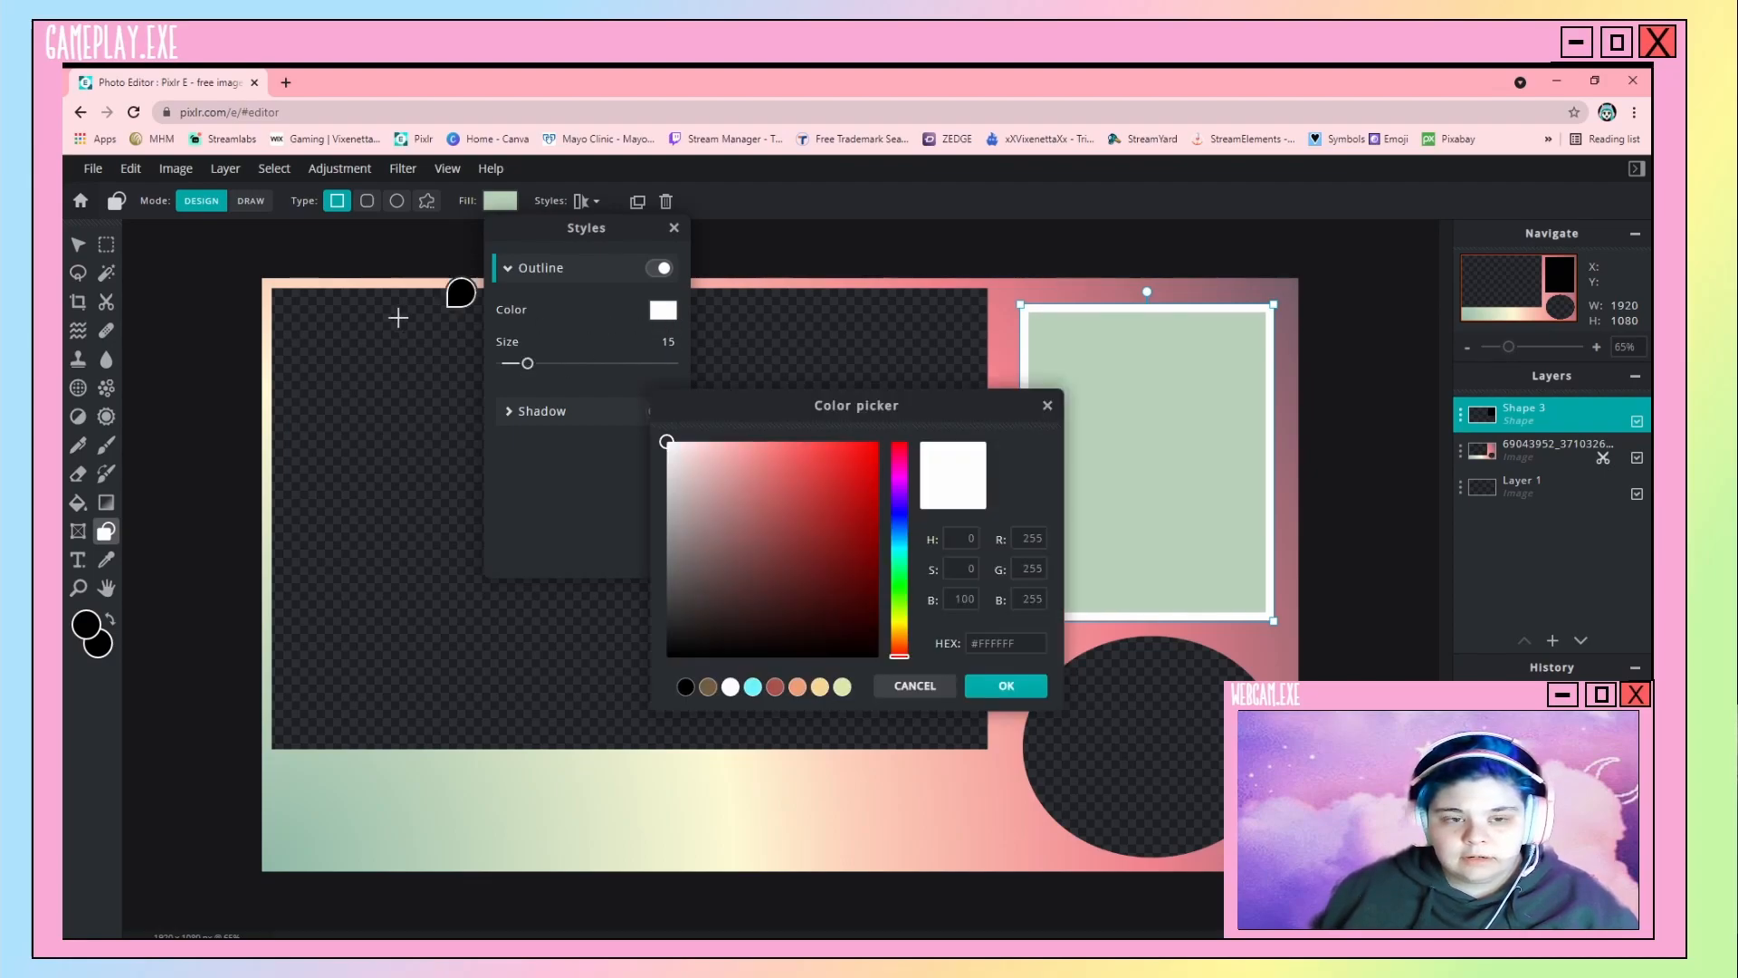
pyautogui.click(276, 285)
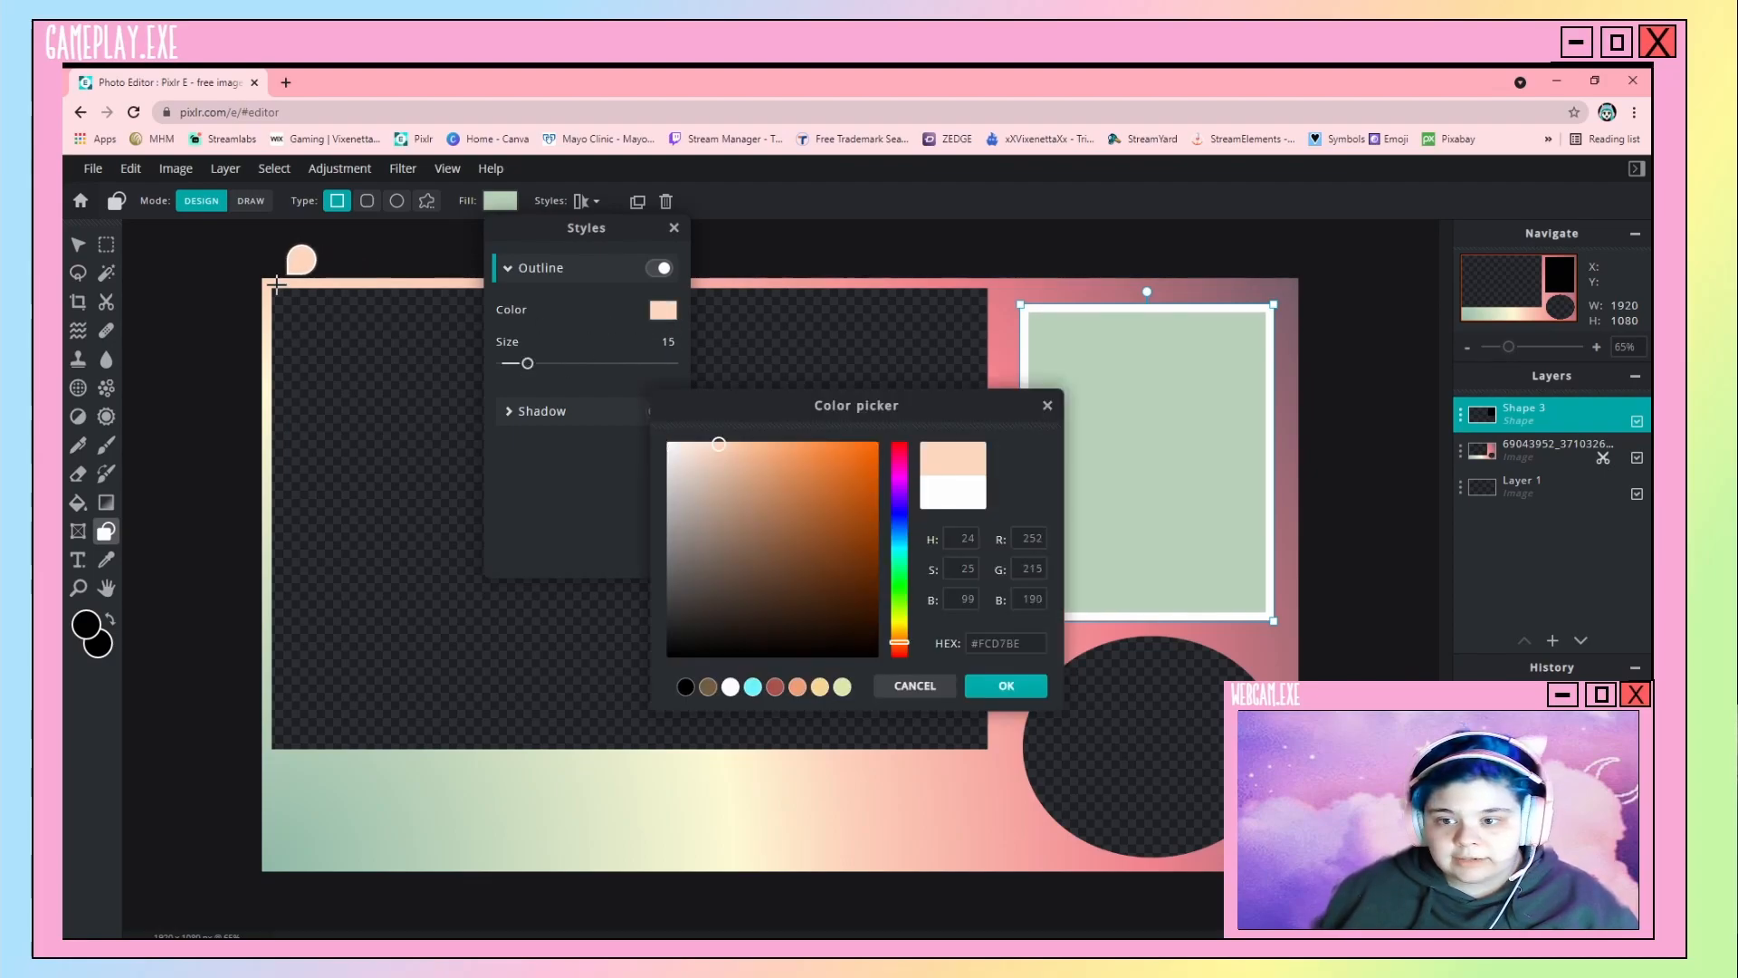
pyautogui.click(1007, 686)
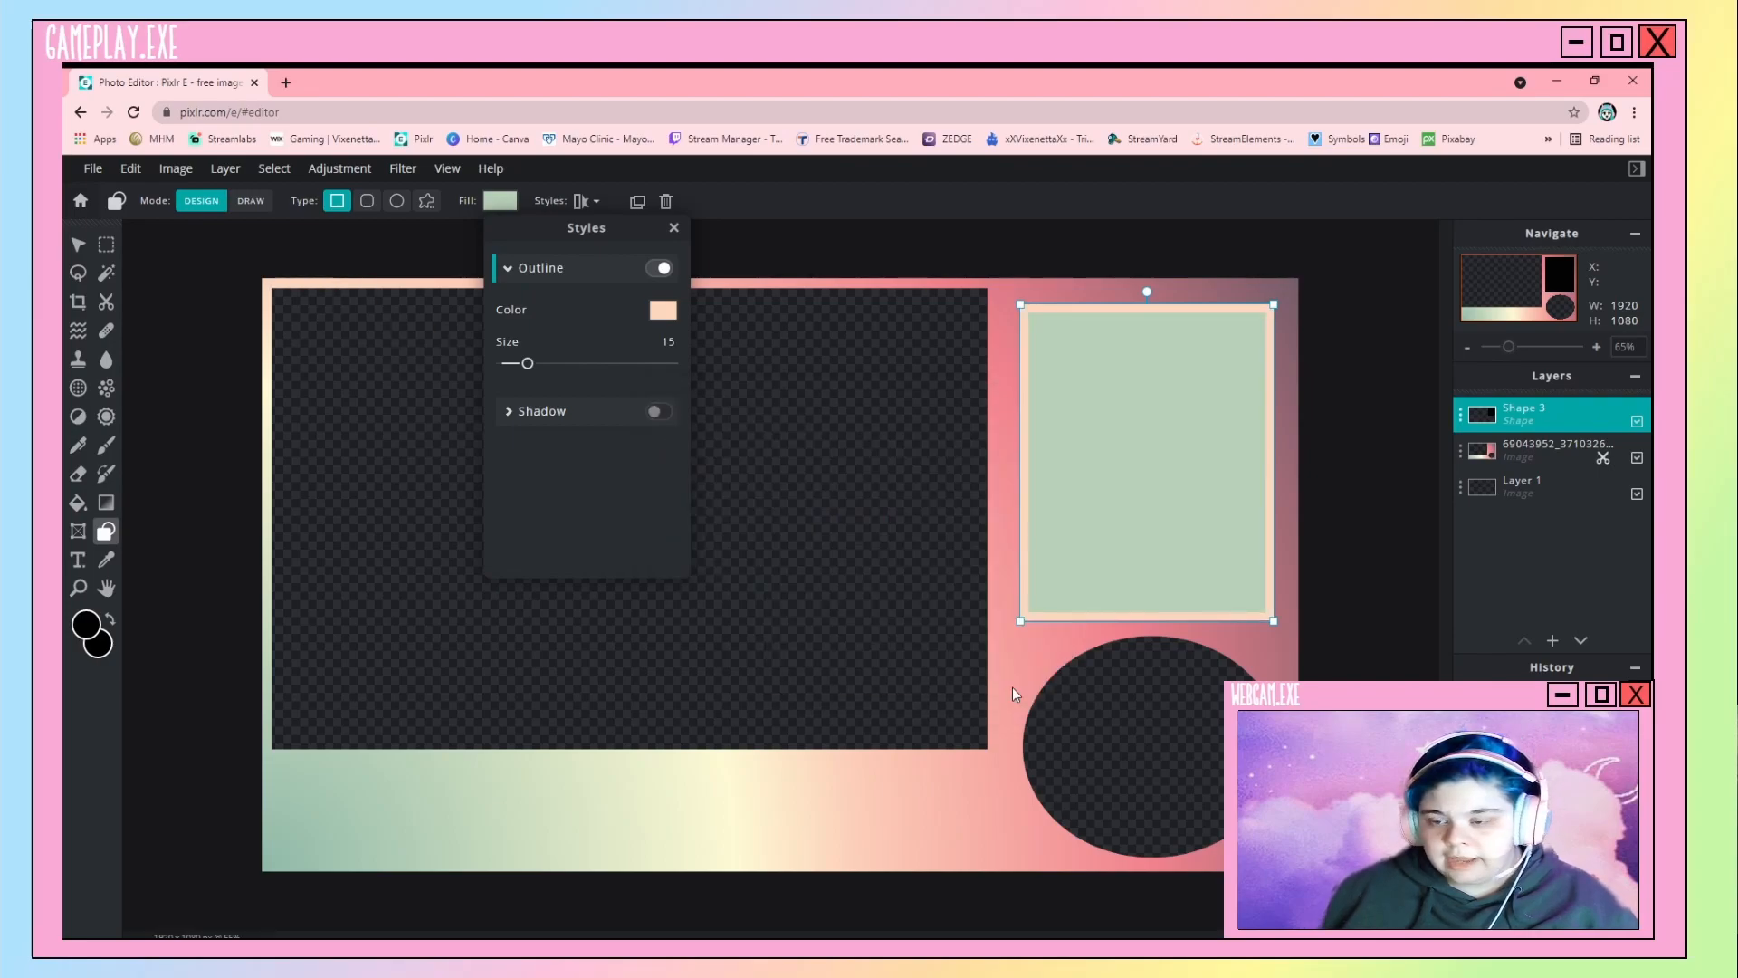
pyautogui.click(1363, 521)
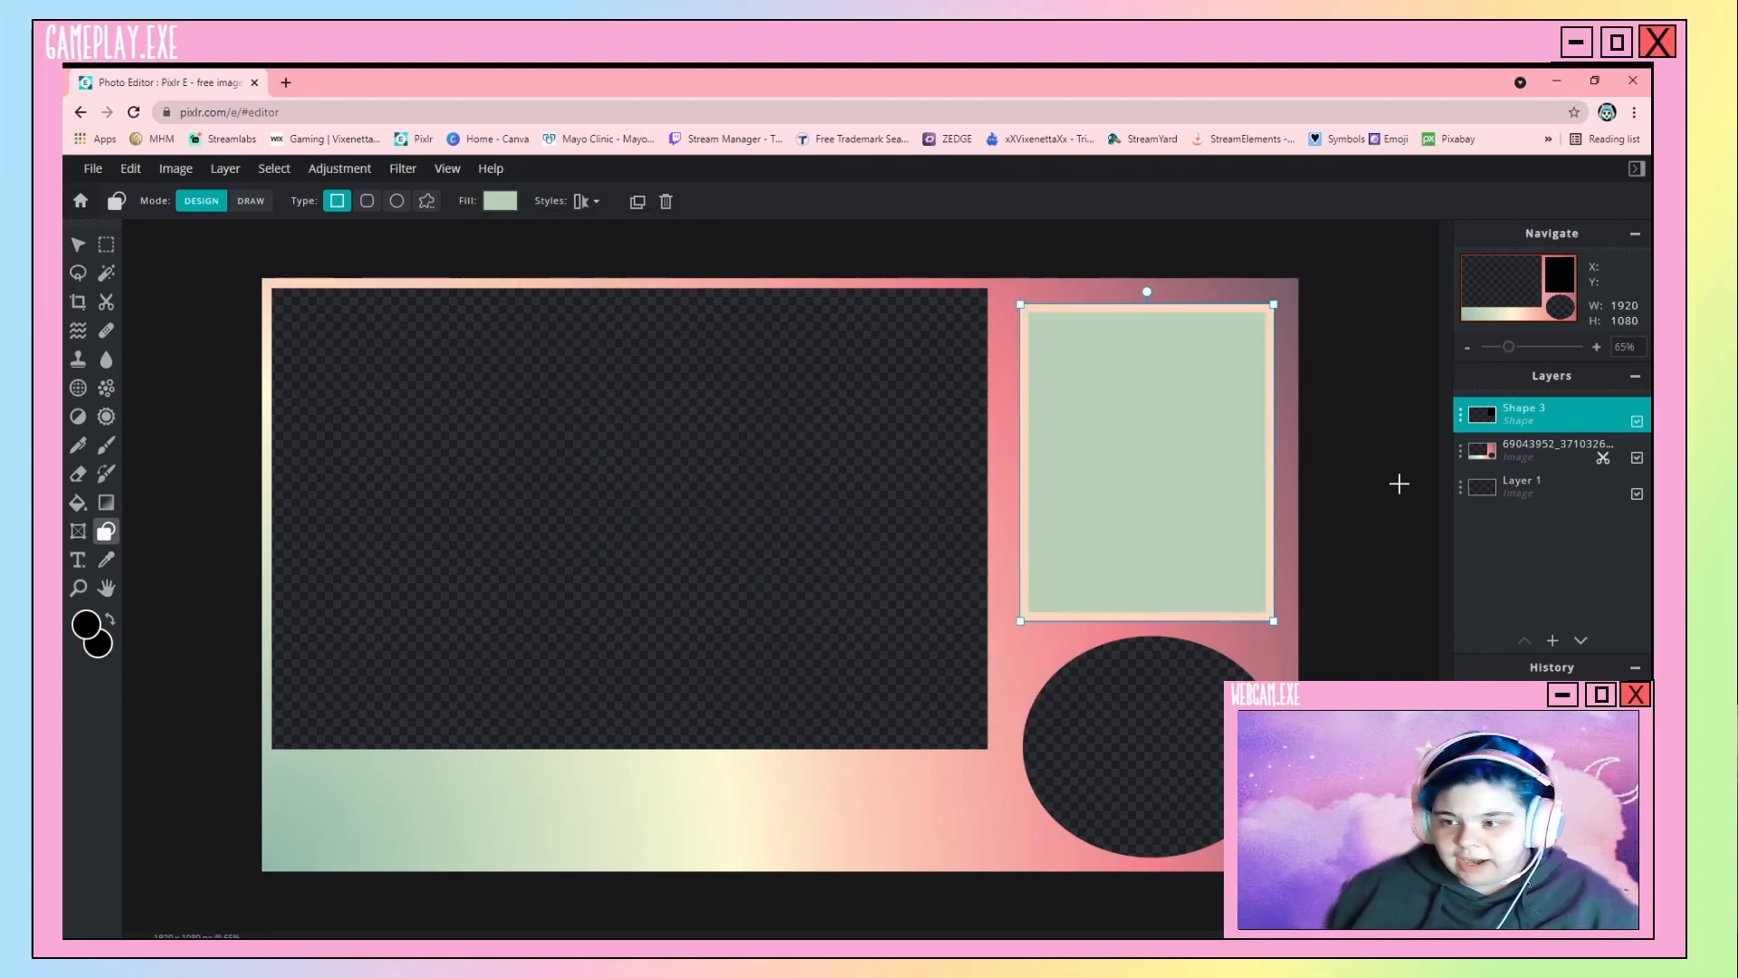
# Set the rectangle shape layer's transparency to 43 so the gradient shows through.
pyautogui.click(1516, 419)
pyautogui.moveTo(1460, 536)
pyautogui.mouseDown()
pyautogui.moveTo(1295, 552)
pyautogui.moveTo(1477, 553)
pyautogui.mouseUp()
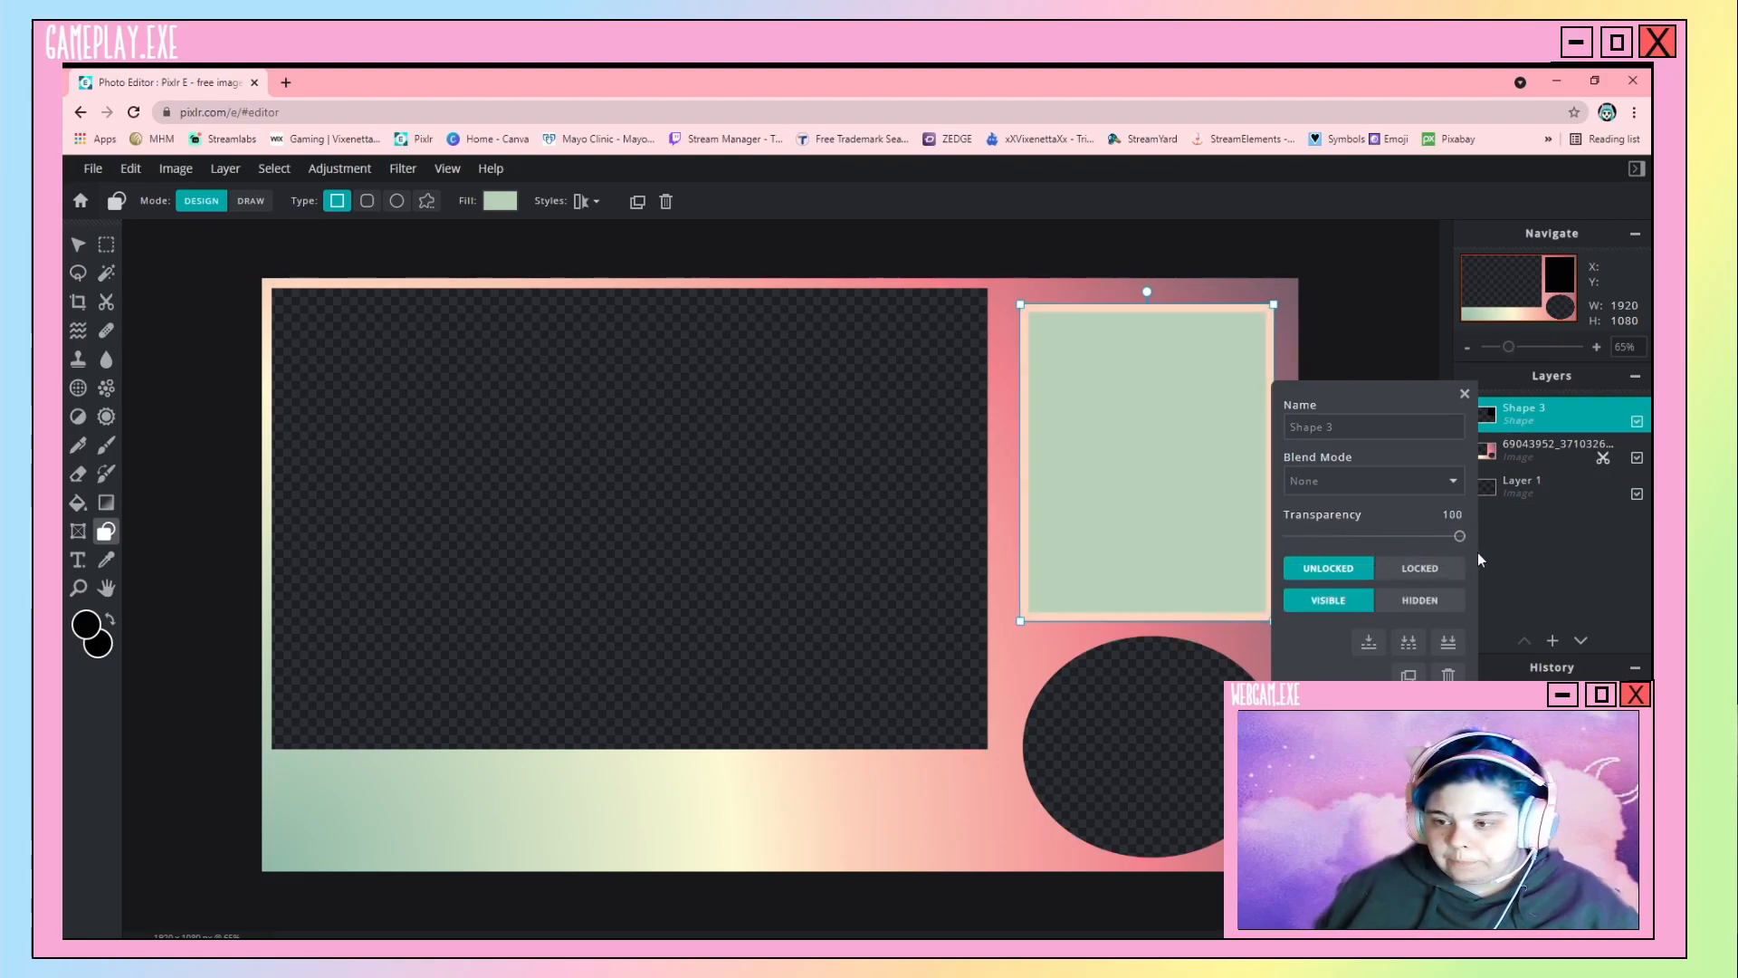
pyautogui.click(1530, 412)
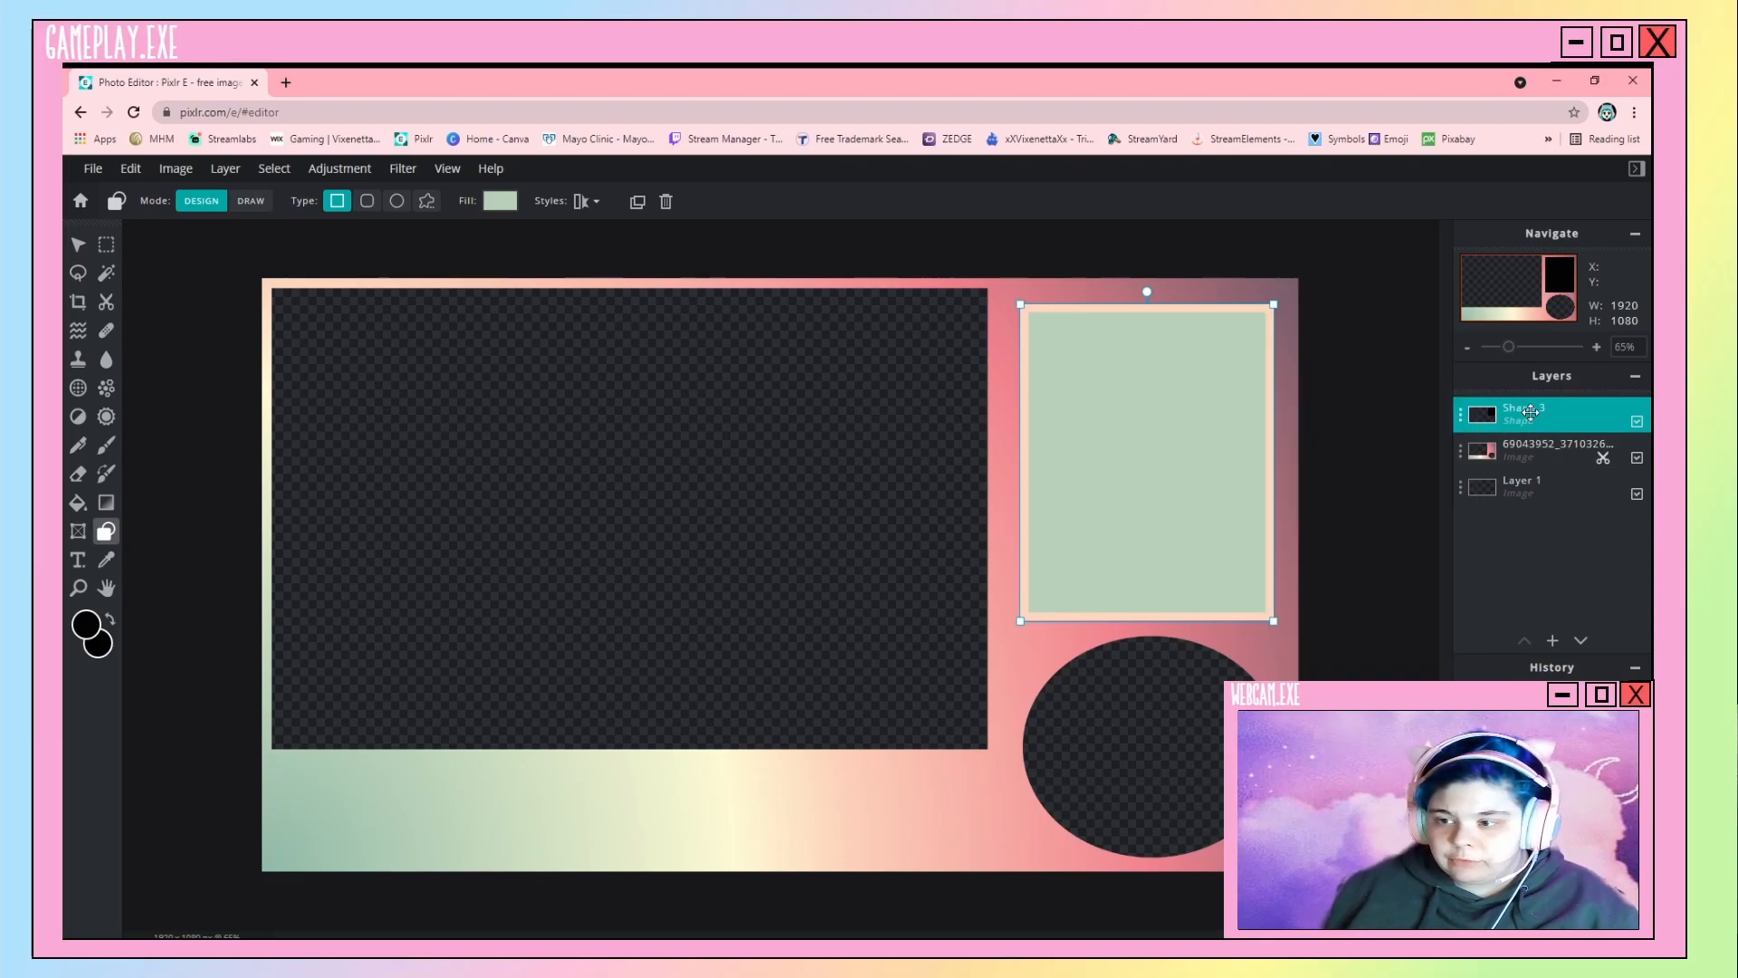
pyautogui.click(1530, 412)
pyautogui.moveTo(1460, 537); pyautogui.dragTo(1365, 550)
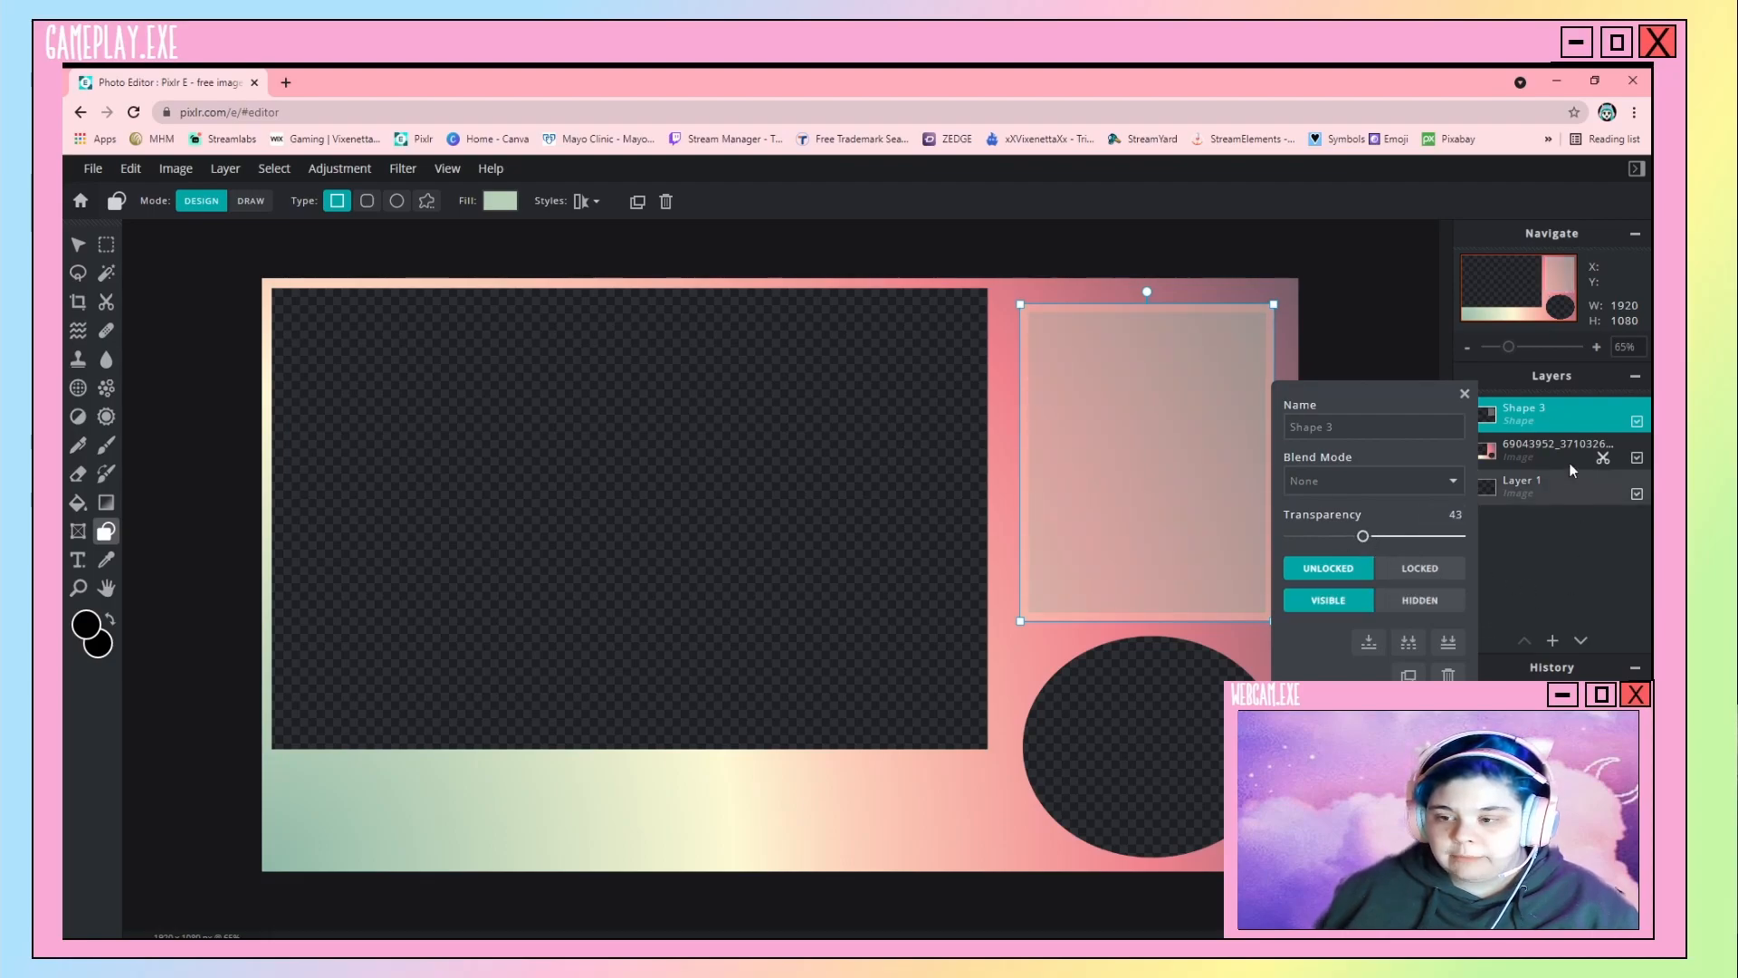
pyautogui.click(1464, 393)
pyautogui.click(1382, 349)
# Add a text layer and replace its placeholder with "Chat".
pyautogui.press('t')
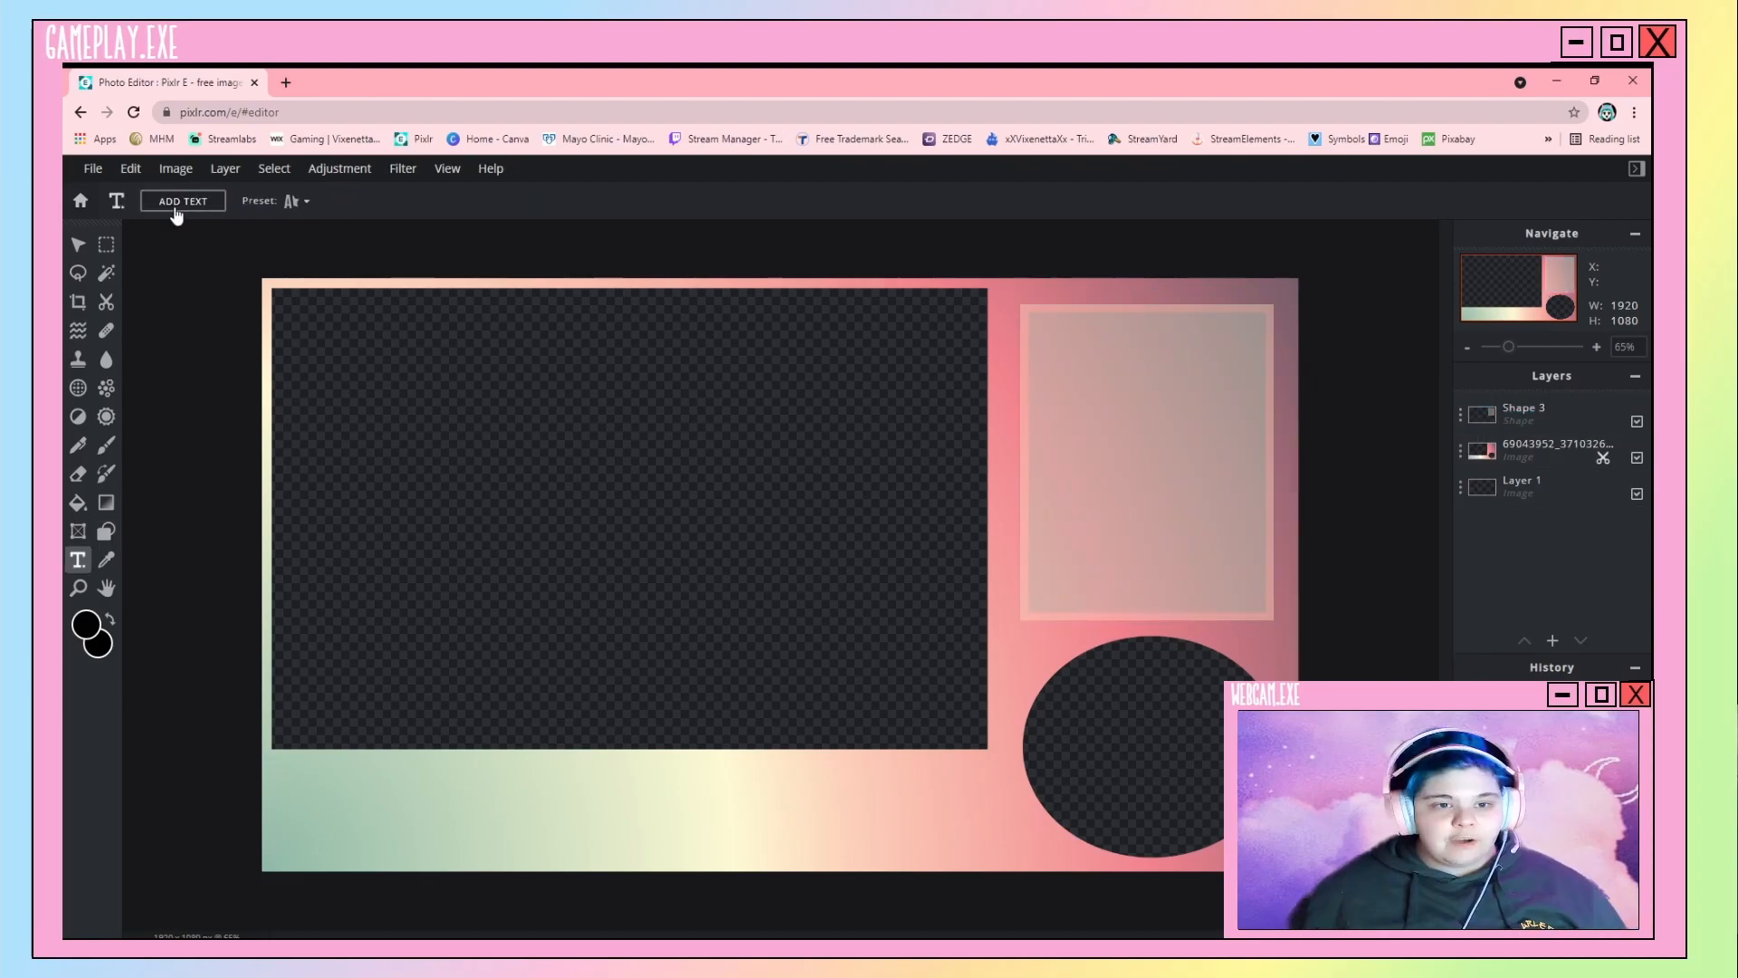
pyautogui.click(173, 207)
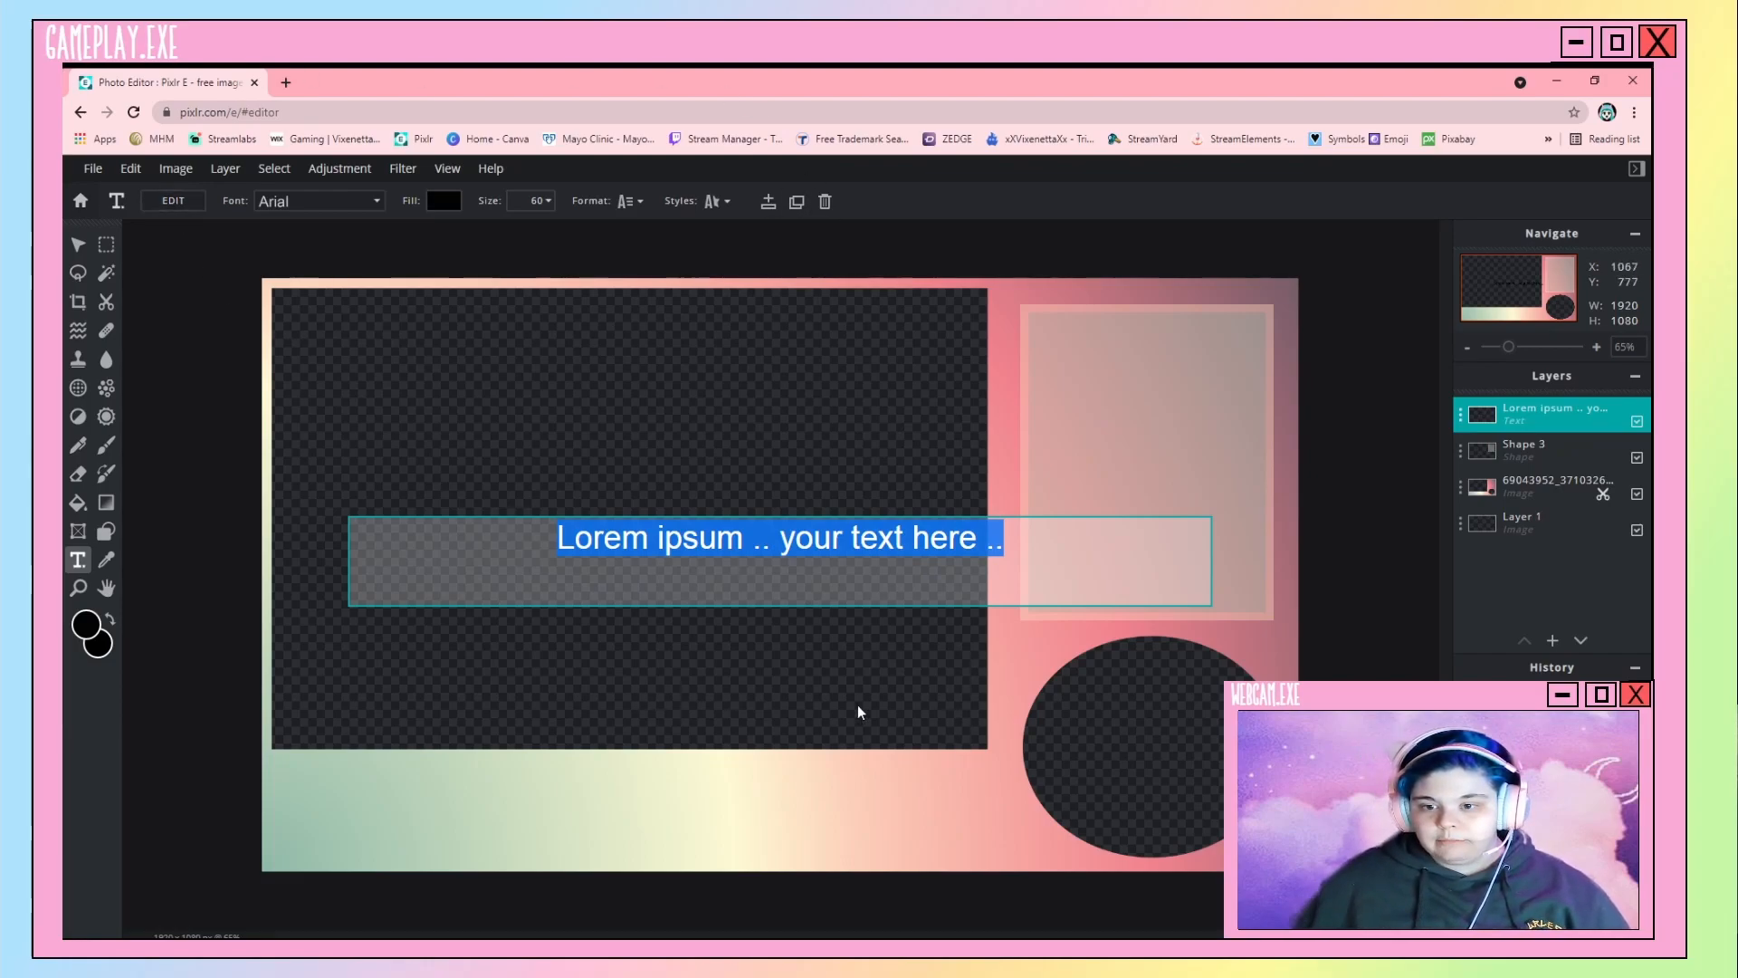
pyautogui.click(1034, 554)
pyautogui.hotkey('ctrl', 'a')
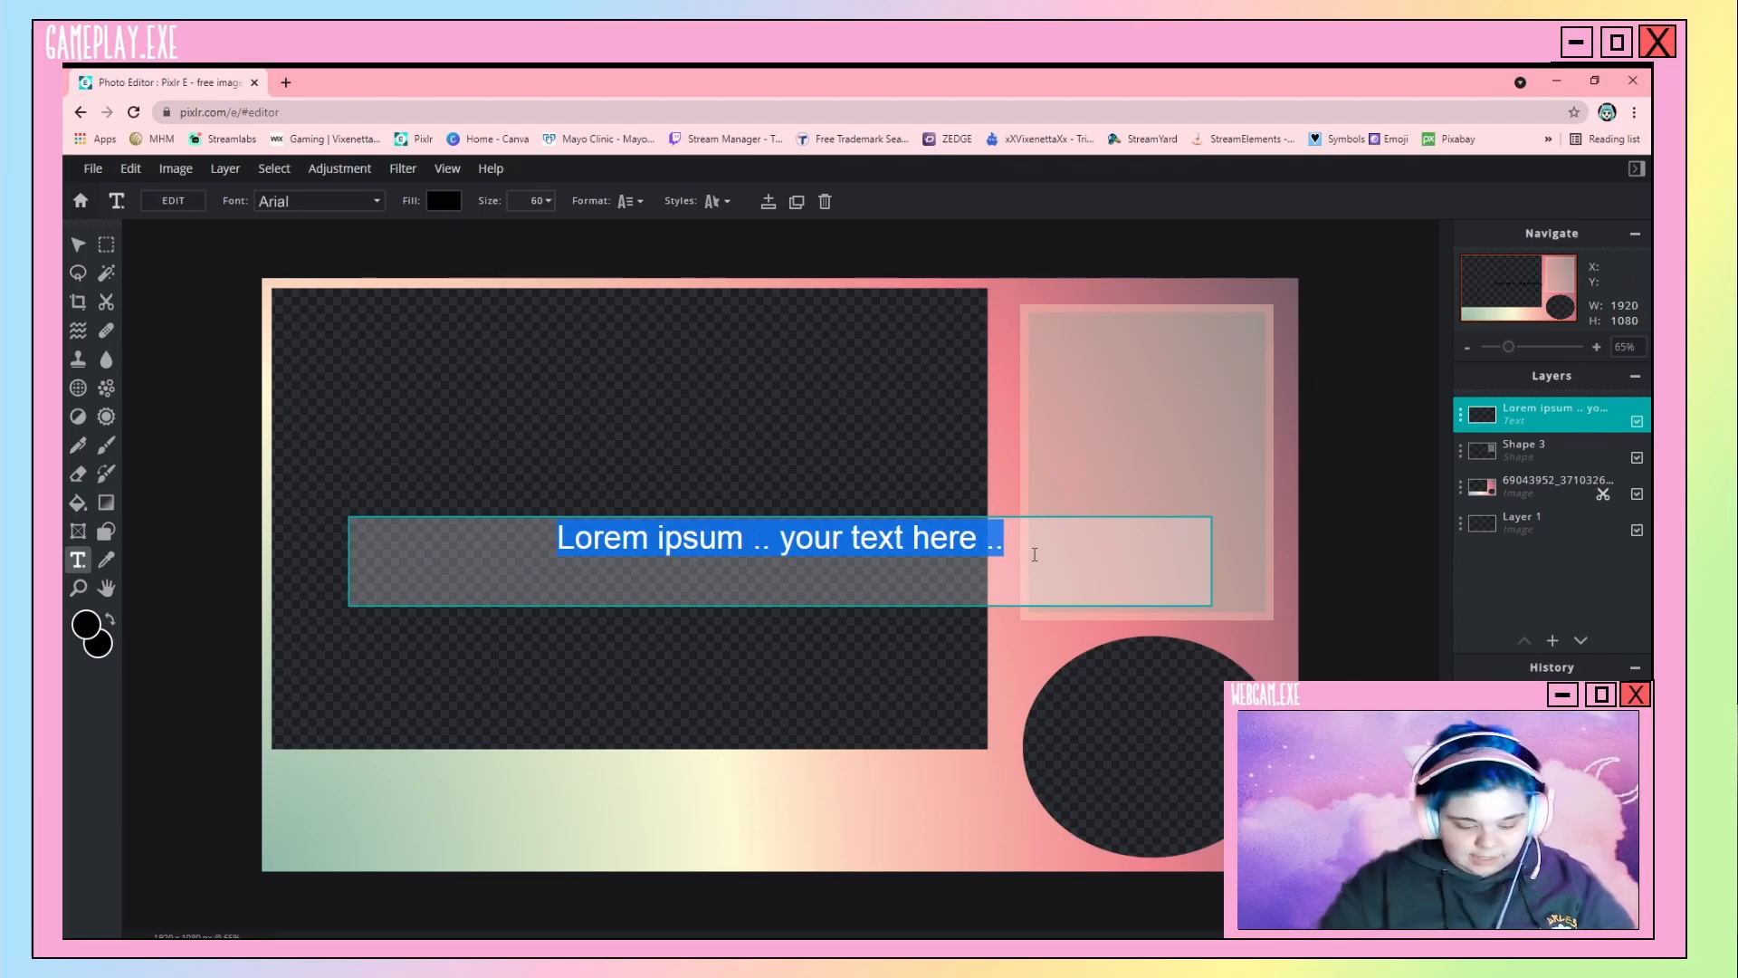
pyautogui.press('BackSpace')
pyautogui.write('Chat')
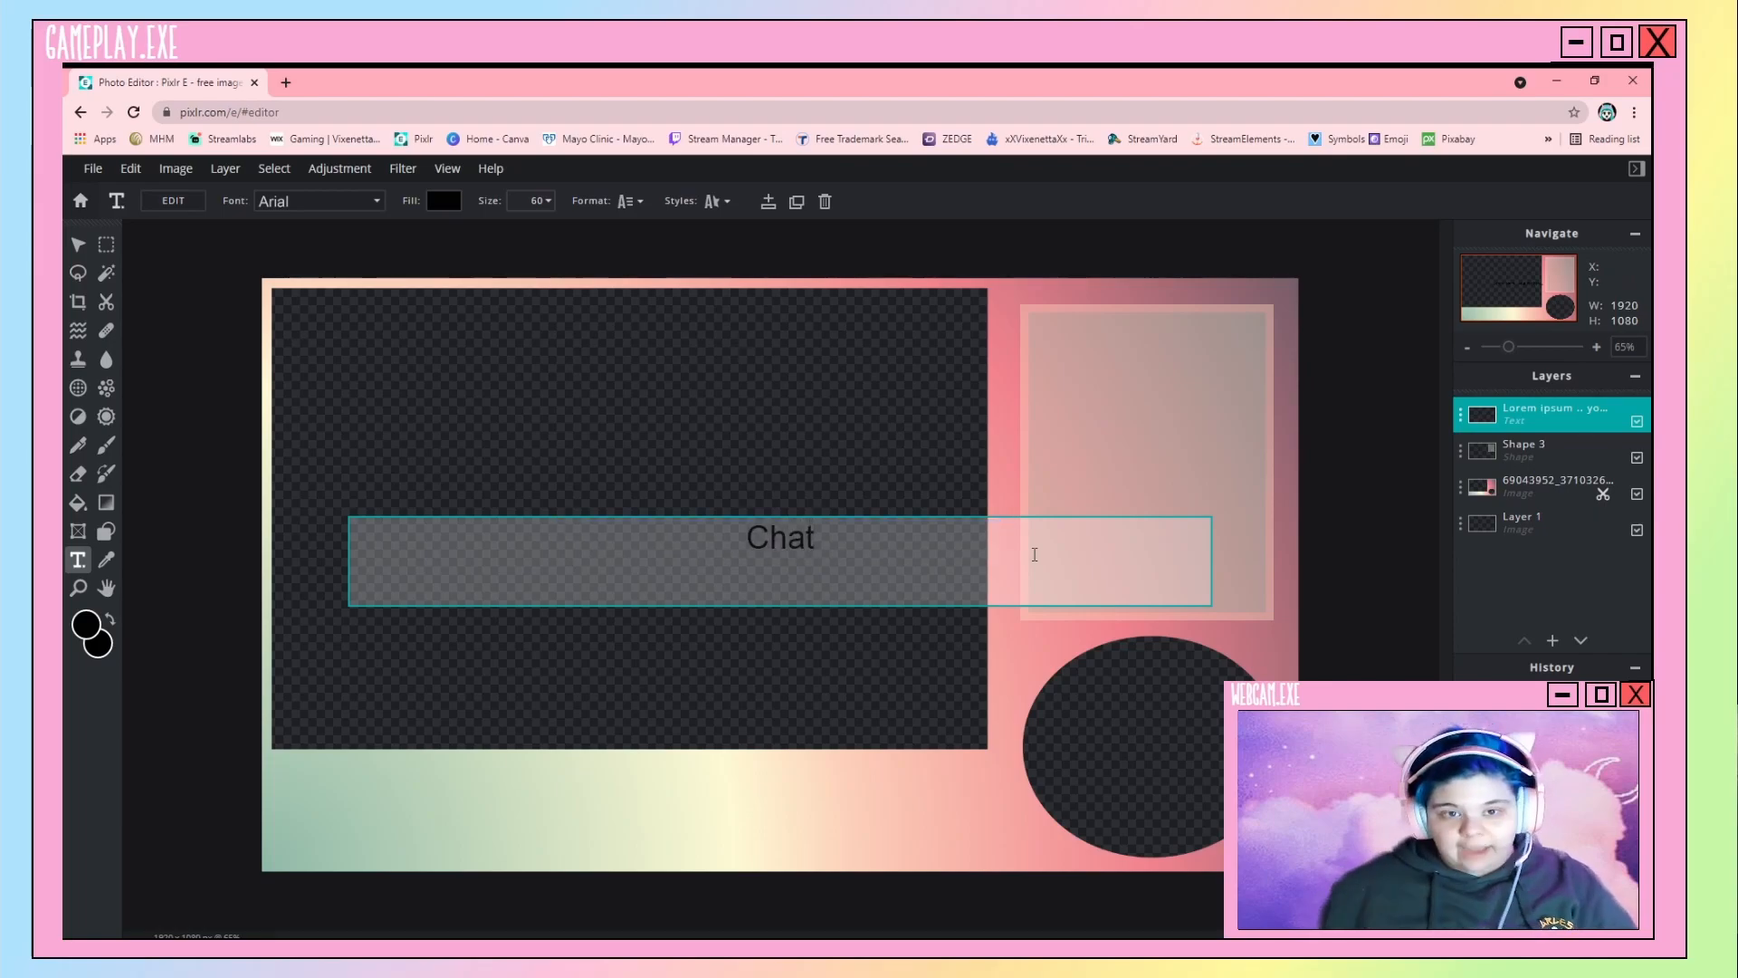
pyautogui.click(505, 380)
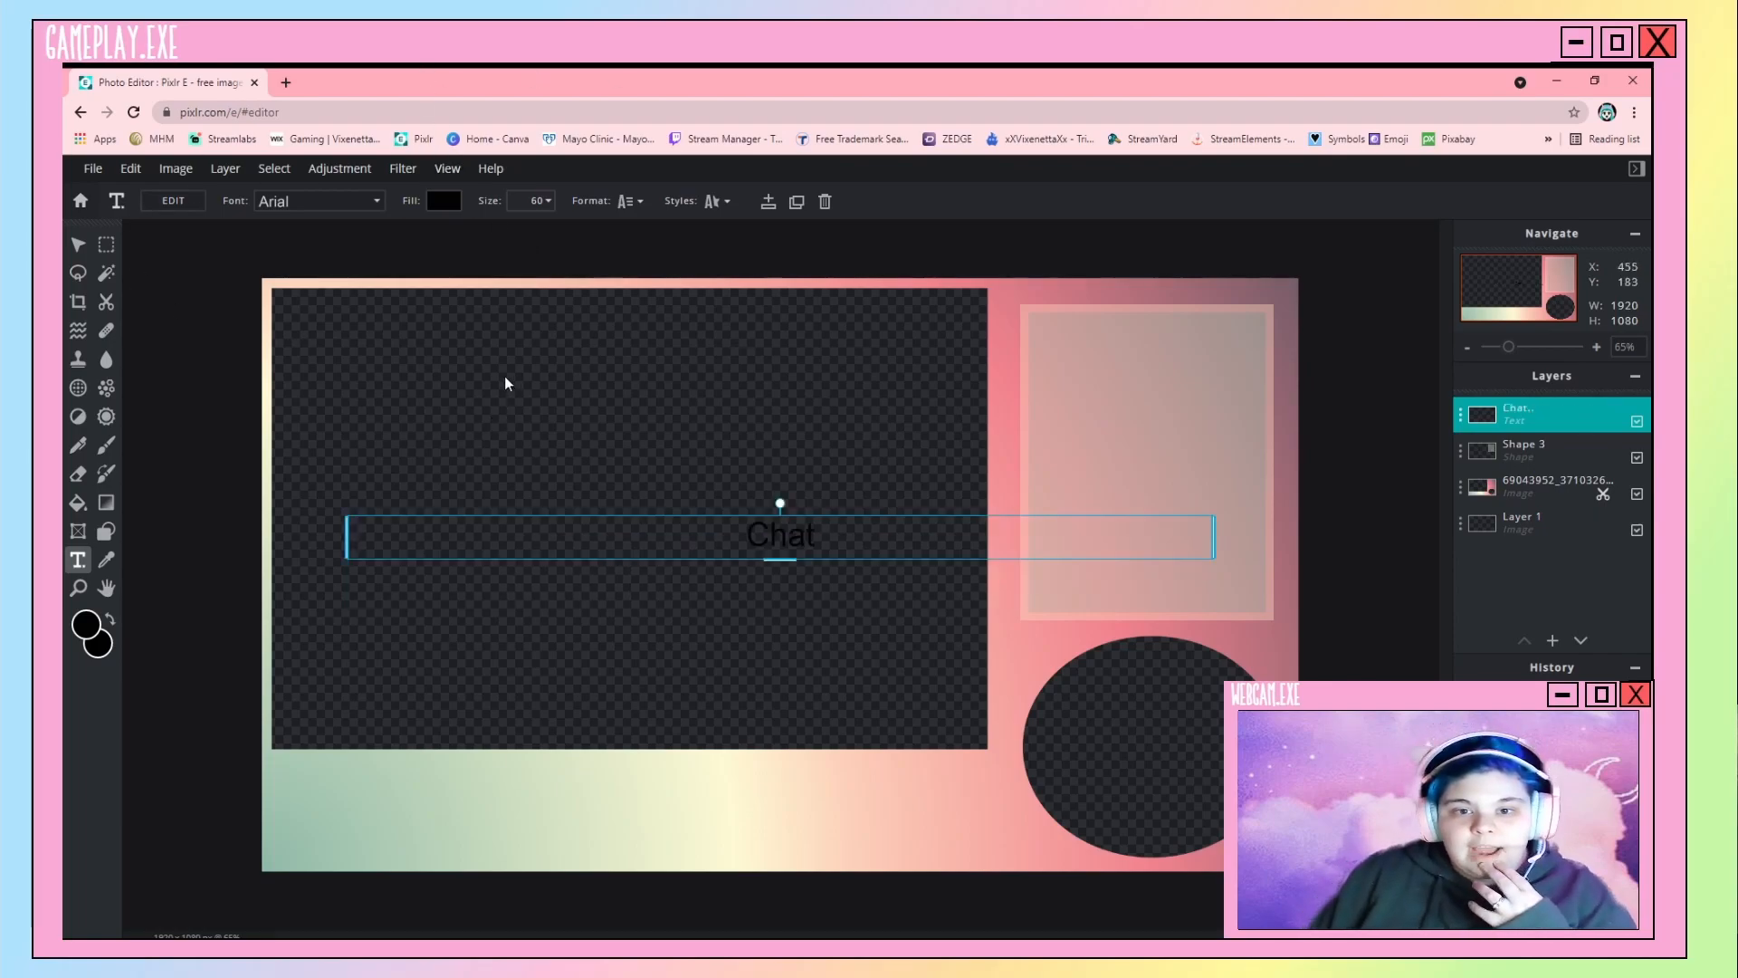
# Set the "Chat" text in the Creamy Money script font at size 243 and place it near the top of the translucent panel.
pyautogui.click(290, 199)
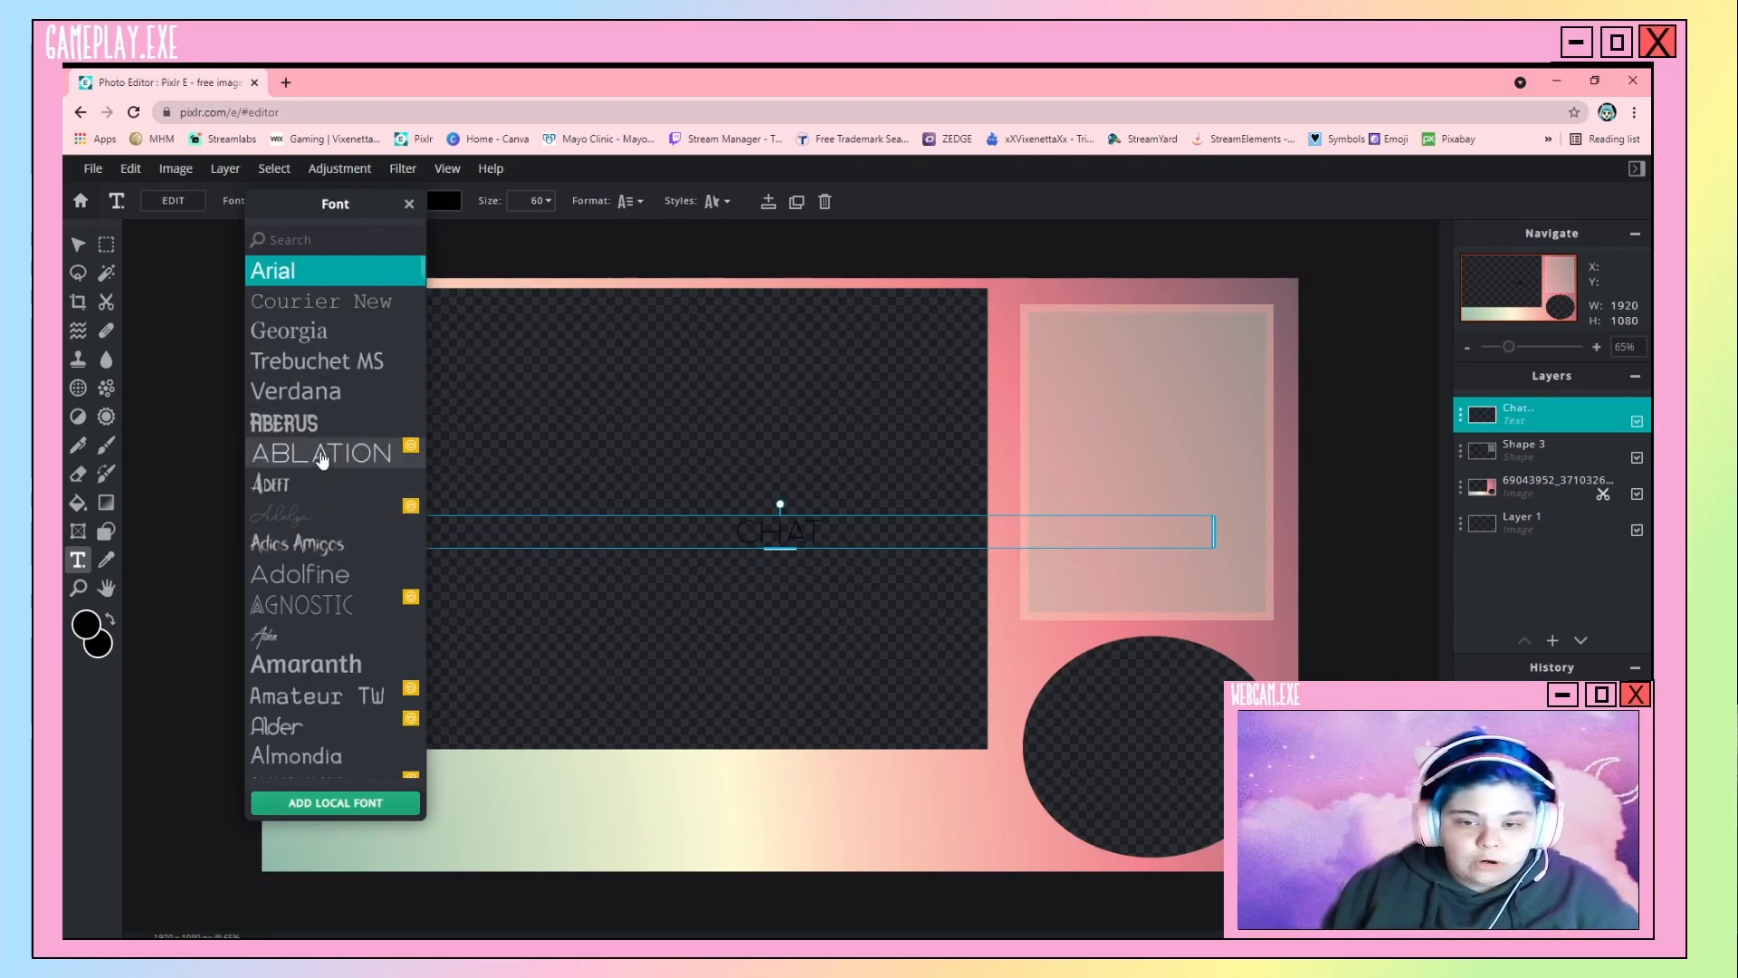
pyautogui.scroll(-5, 322, 460)
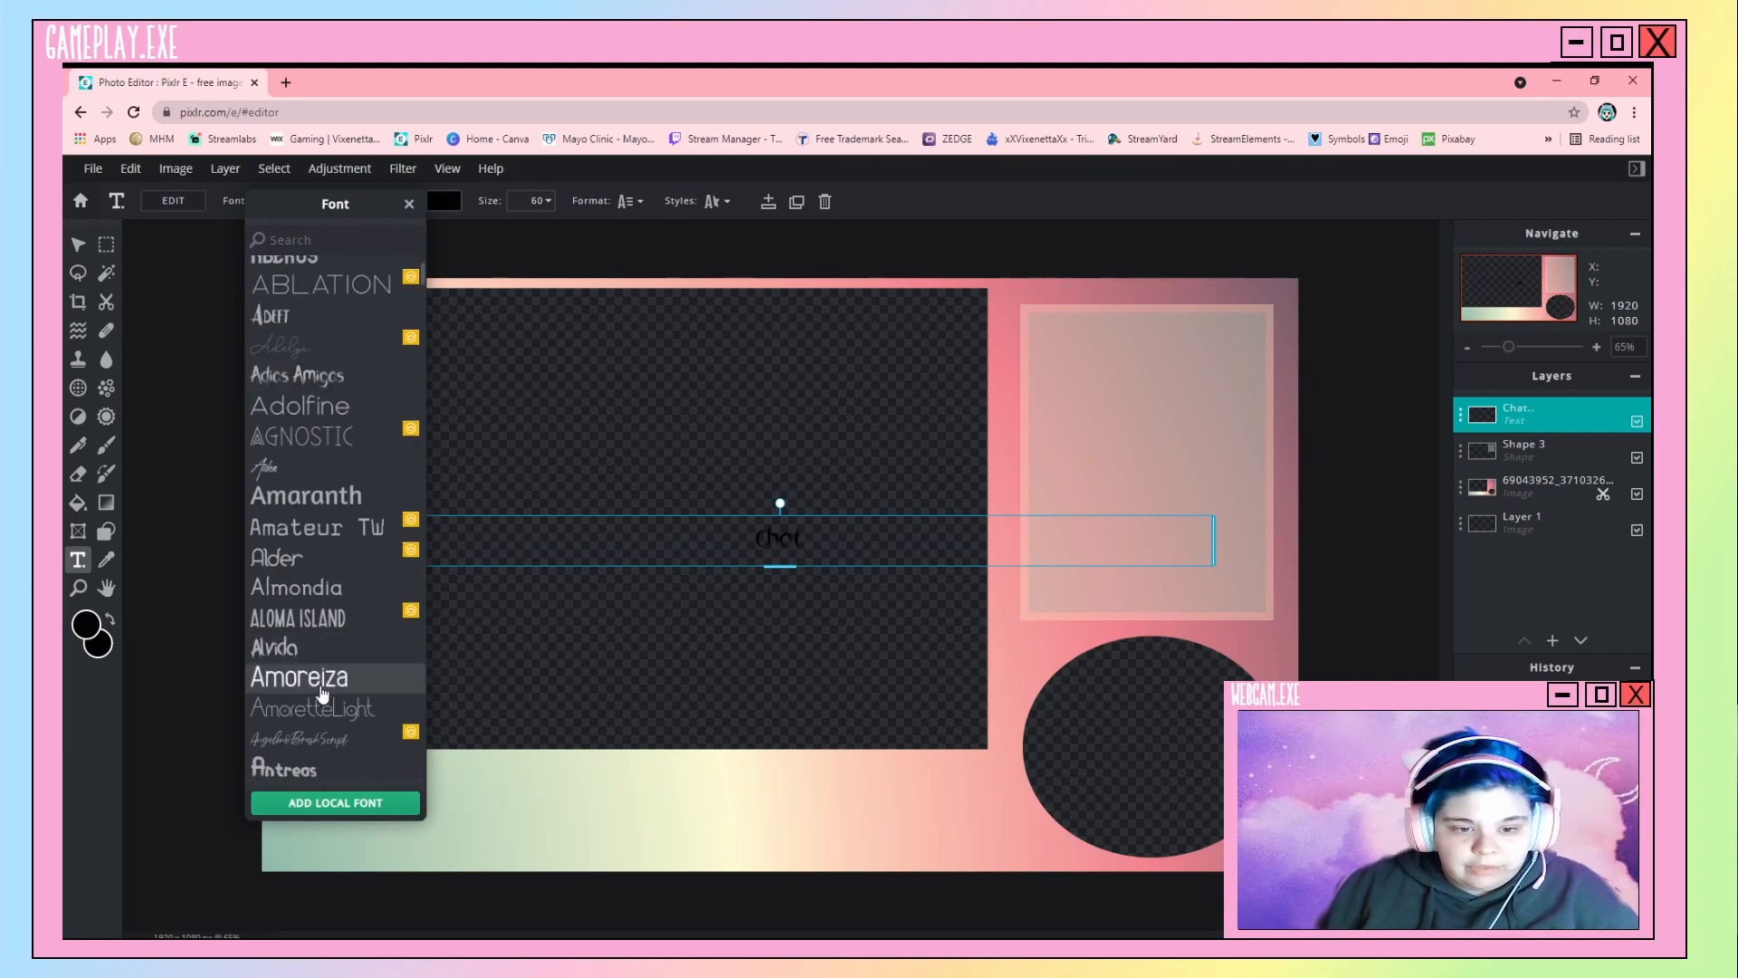
pyautogui.scroll(-7, 307, 715)
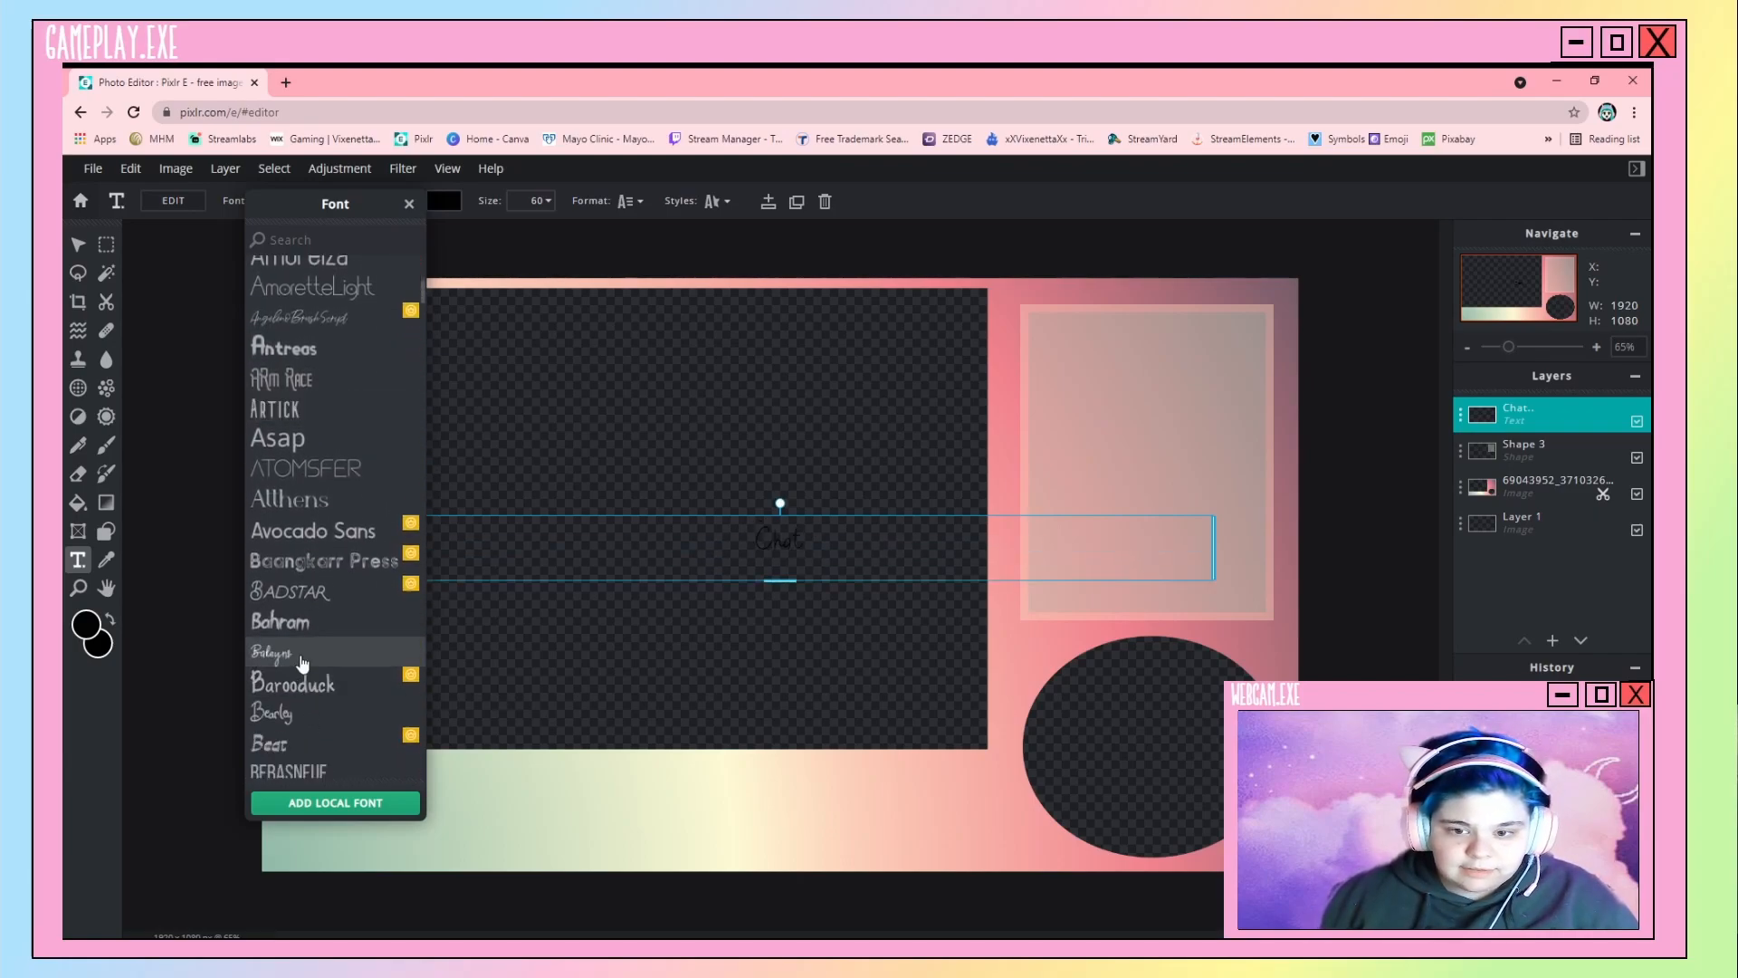
pyautogui.scroll(-2, 303, 664)
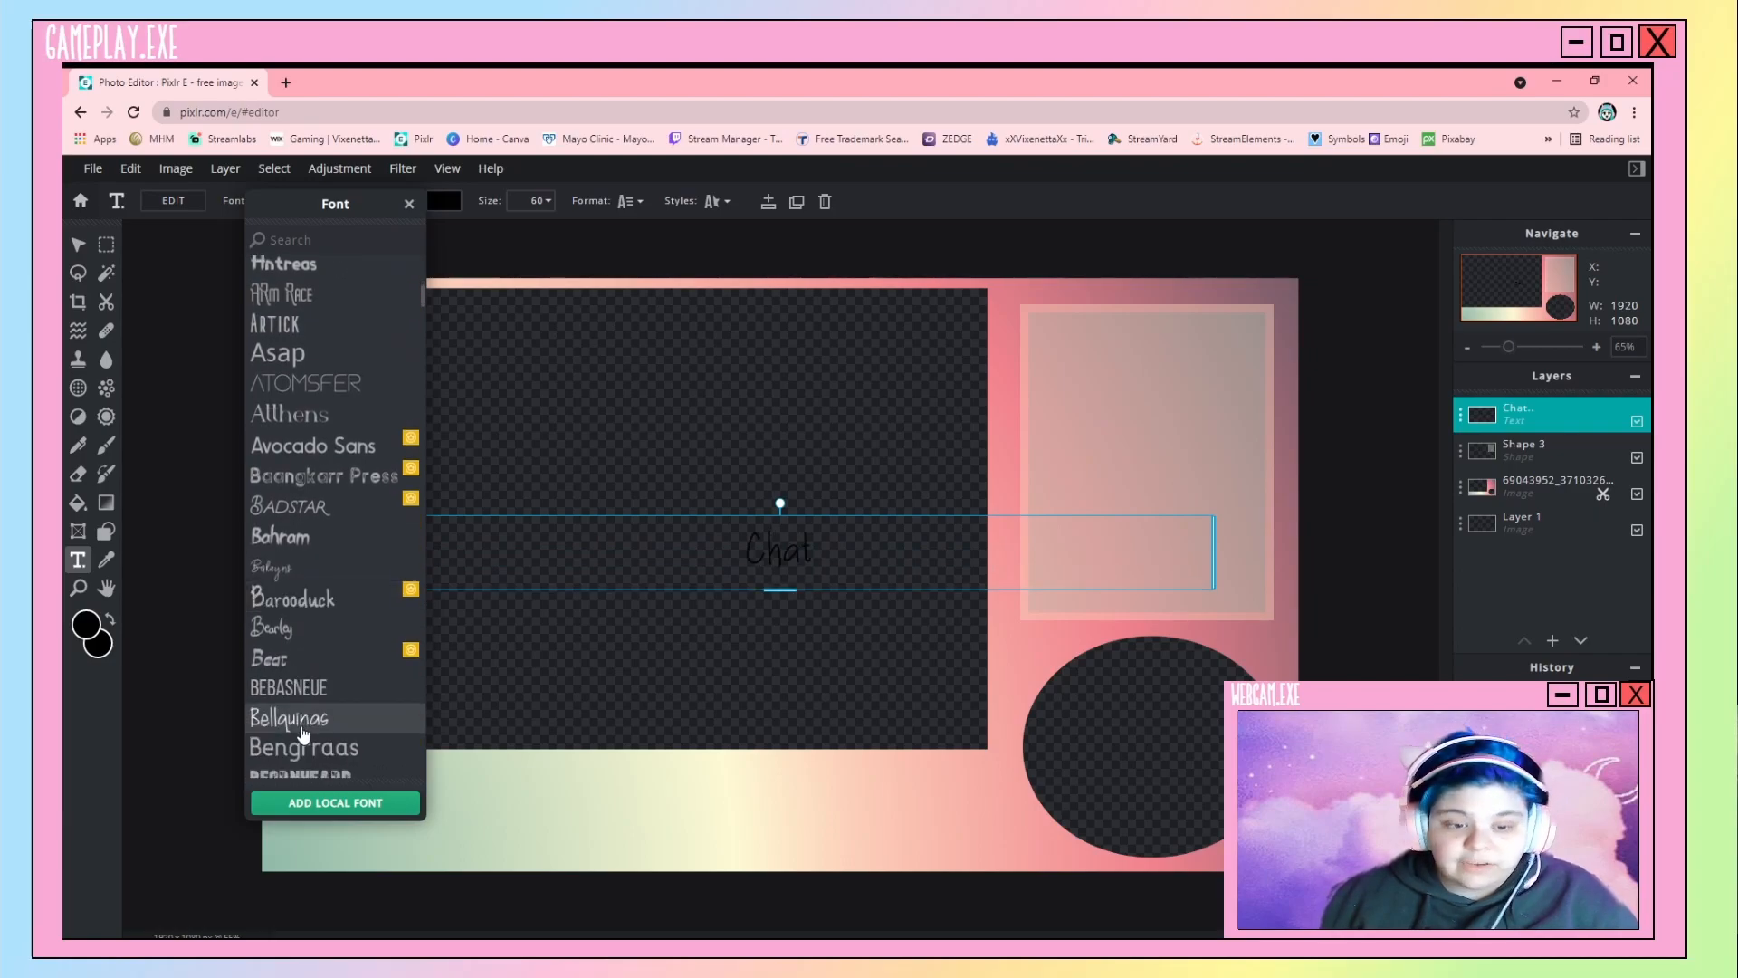
pyautogui.scroll(-4, 303, 733)
pyautogui.scroll(-4, 308, 675)
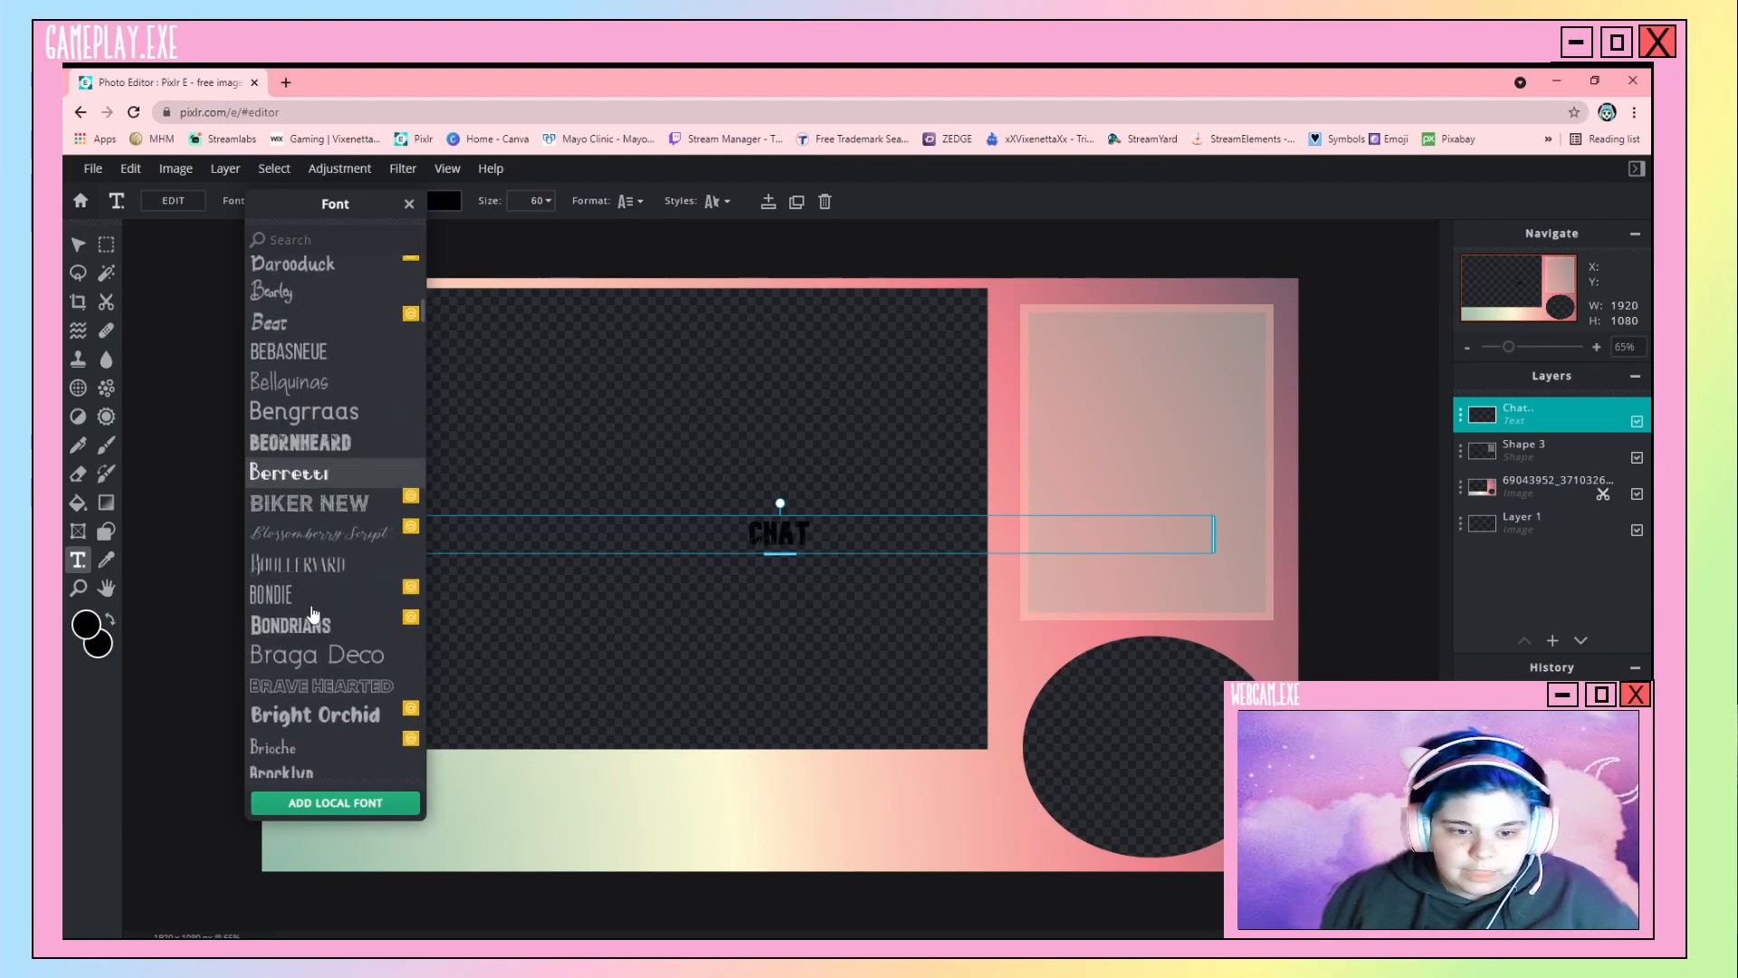
pyautogui.scroll(-2, 308, 688)
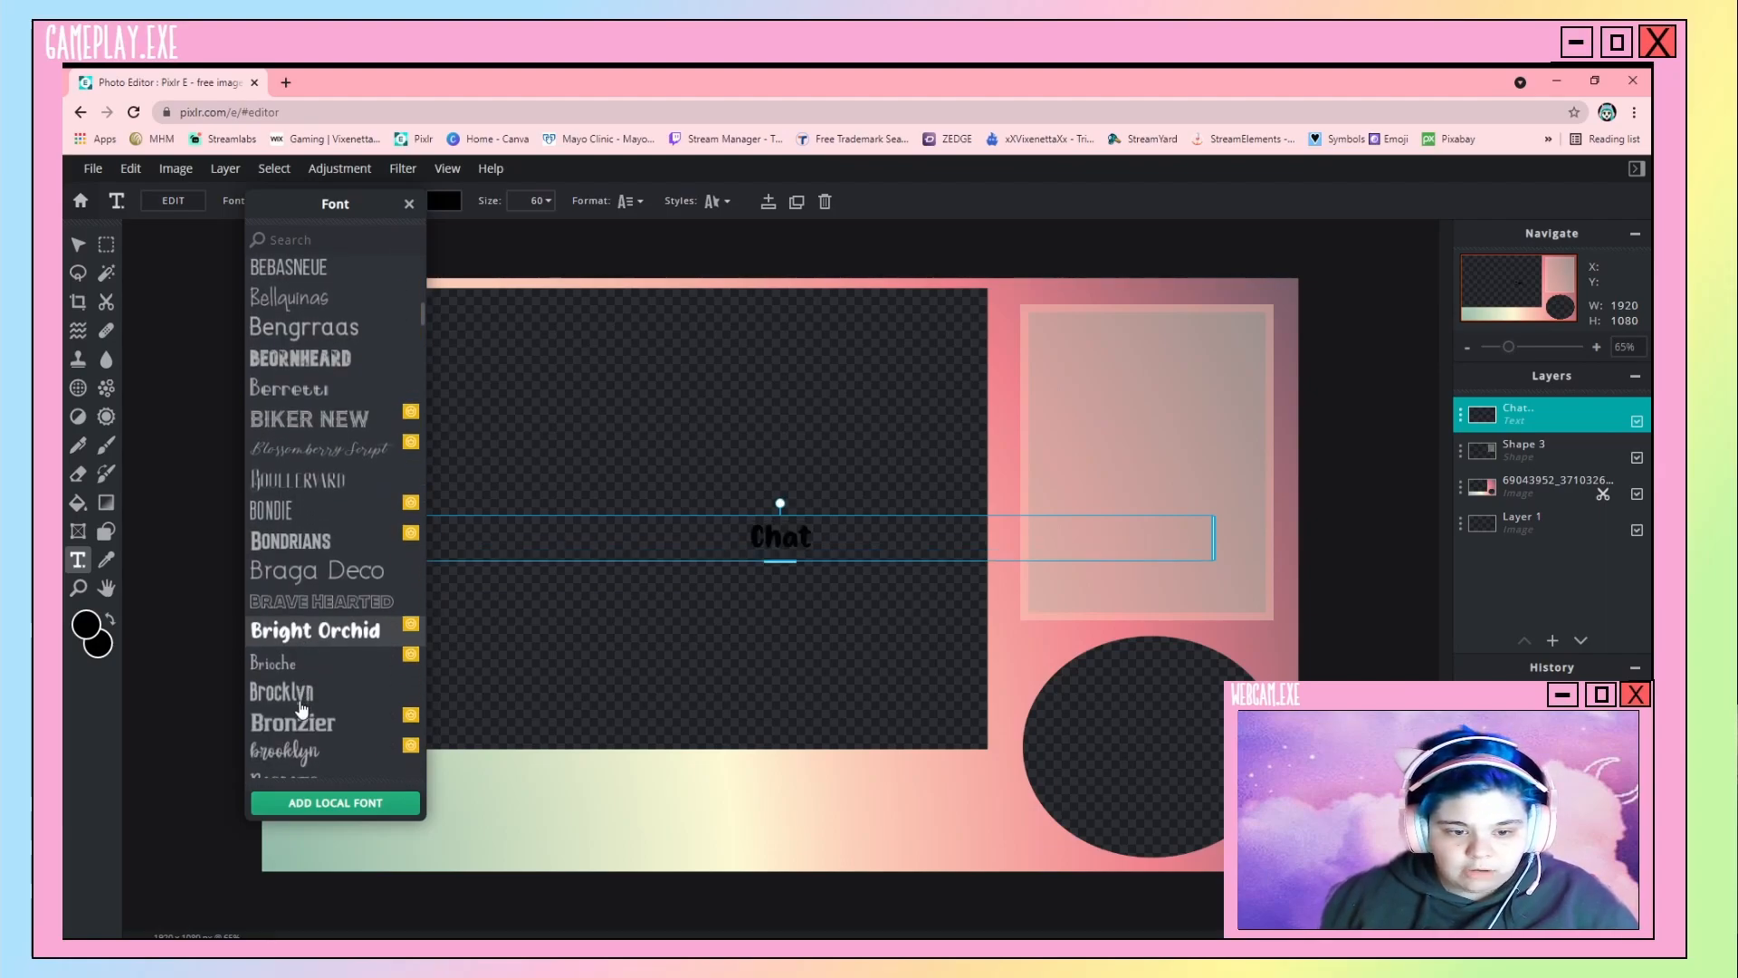
pyautogui.scroll(-6, 303, 689)
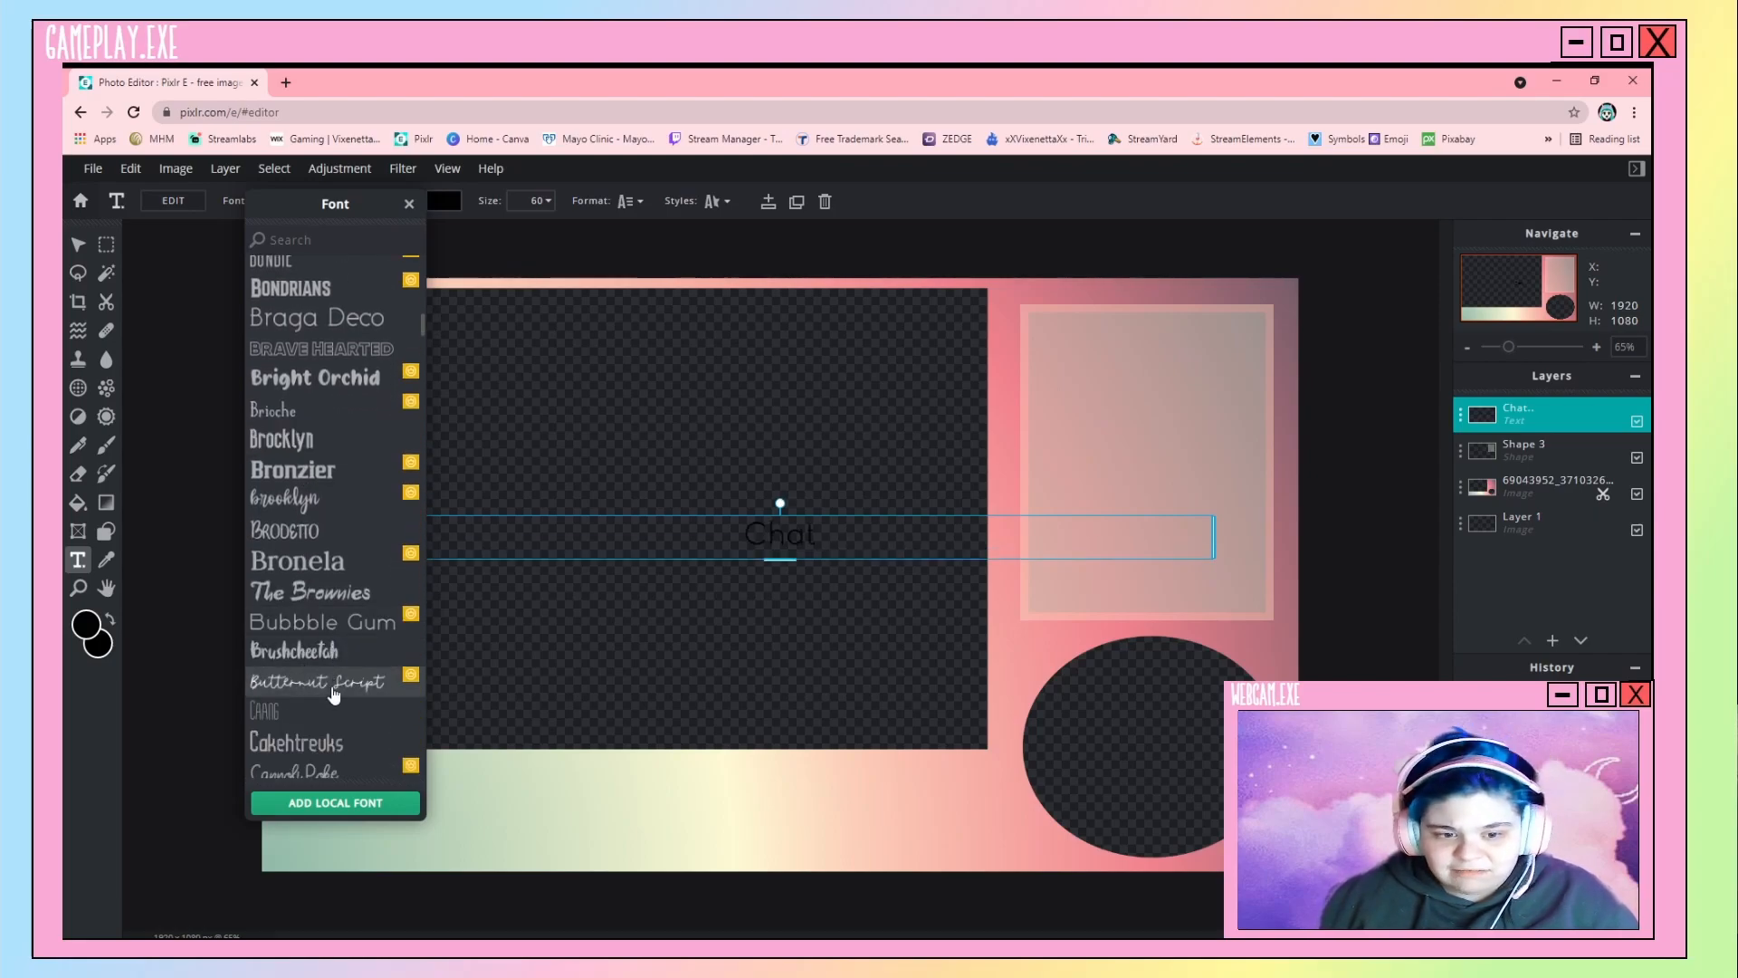
pyautogui.scroll(-4, 330, 667)
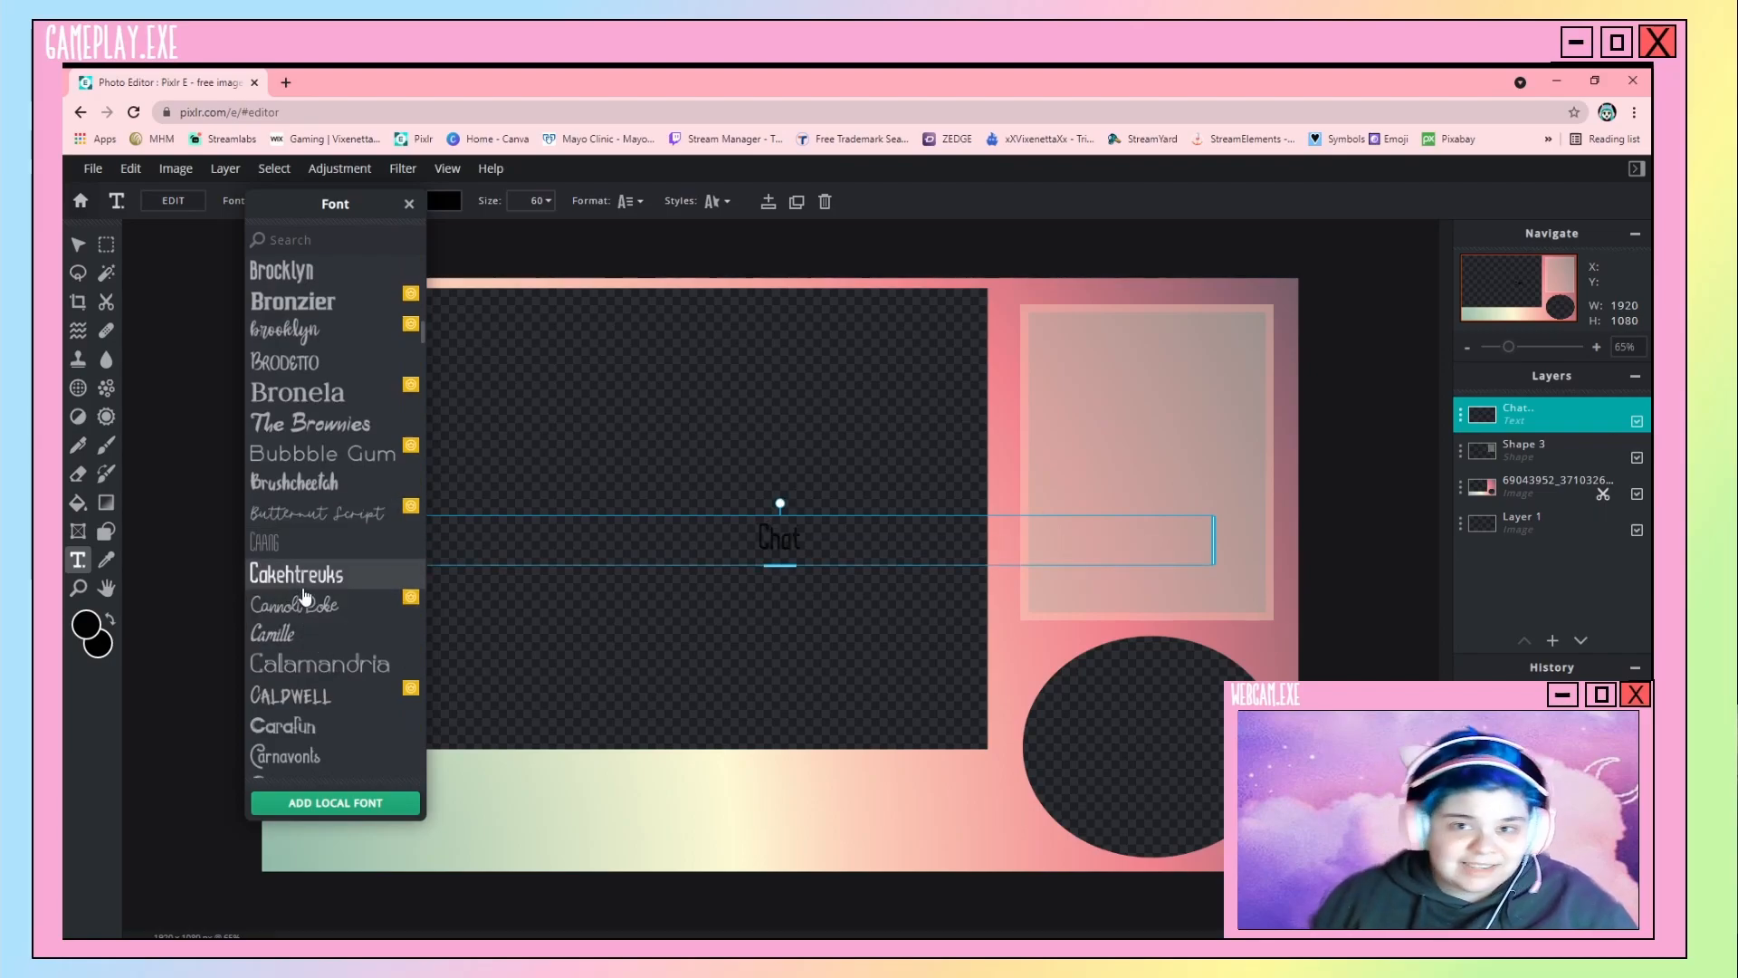
pyautogui.scroll(-4, 305, 593)
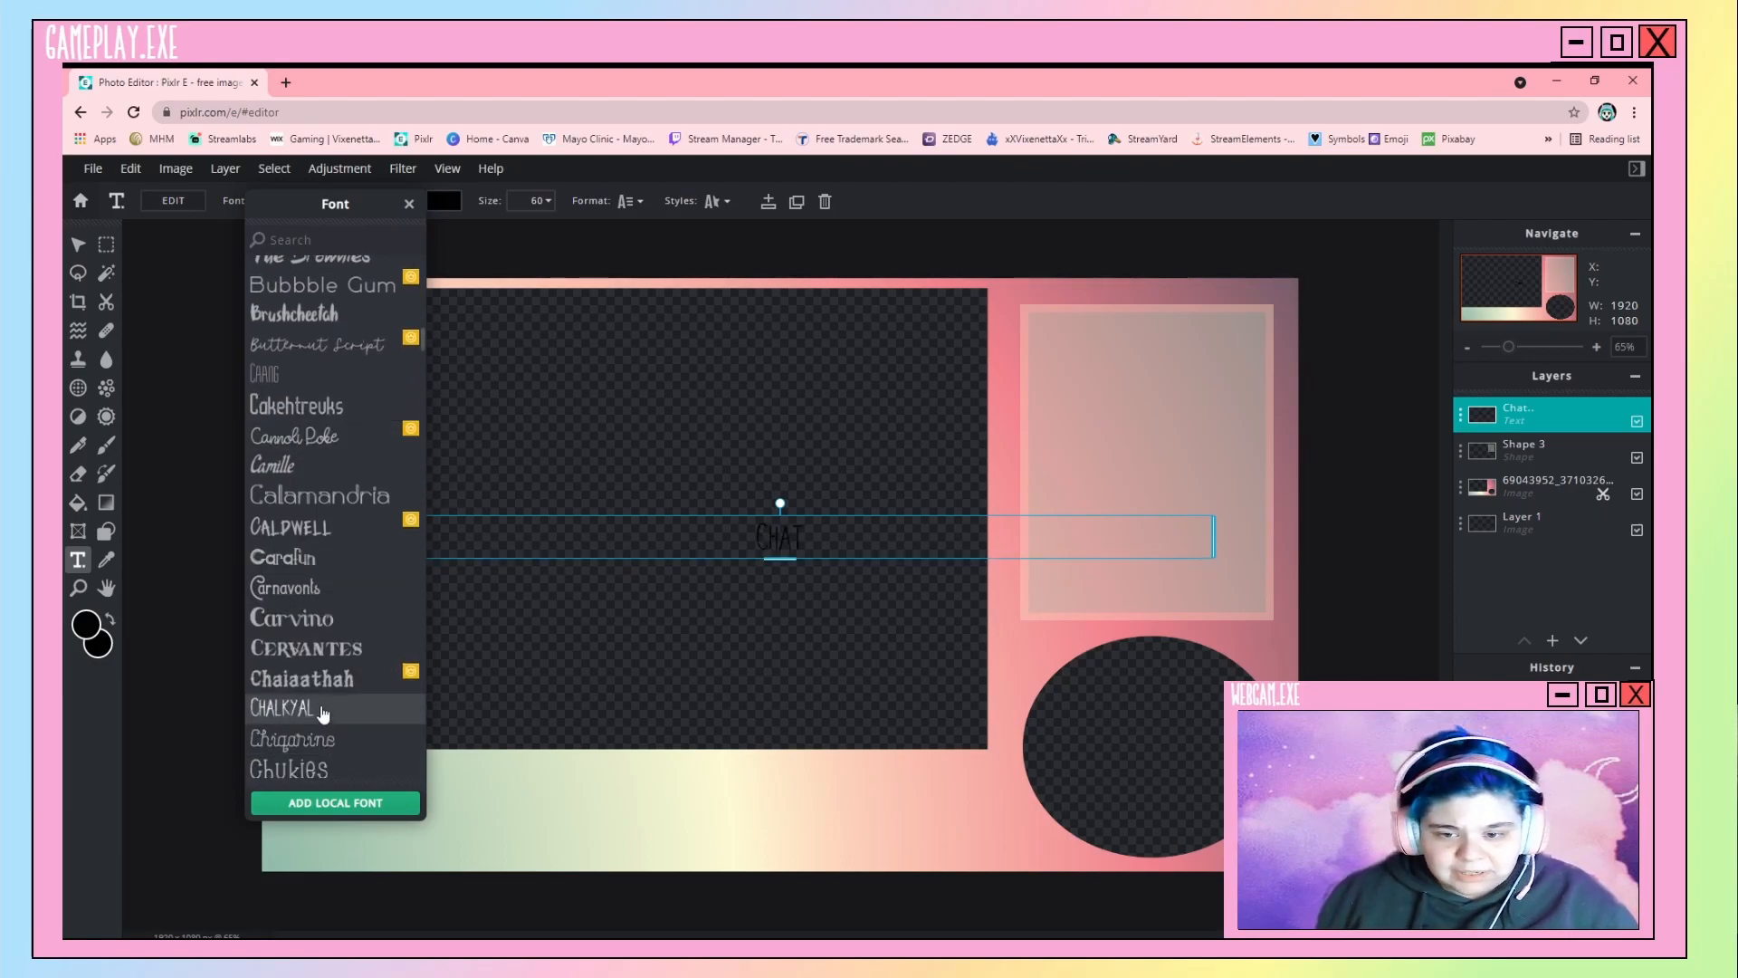
pyautogui.scroll(-5, 326, 715)
pyautogui.scroll(-1, 334, 718)
pyautogui.scroll(-2, 333, 719)
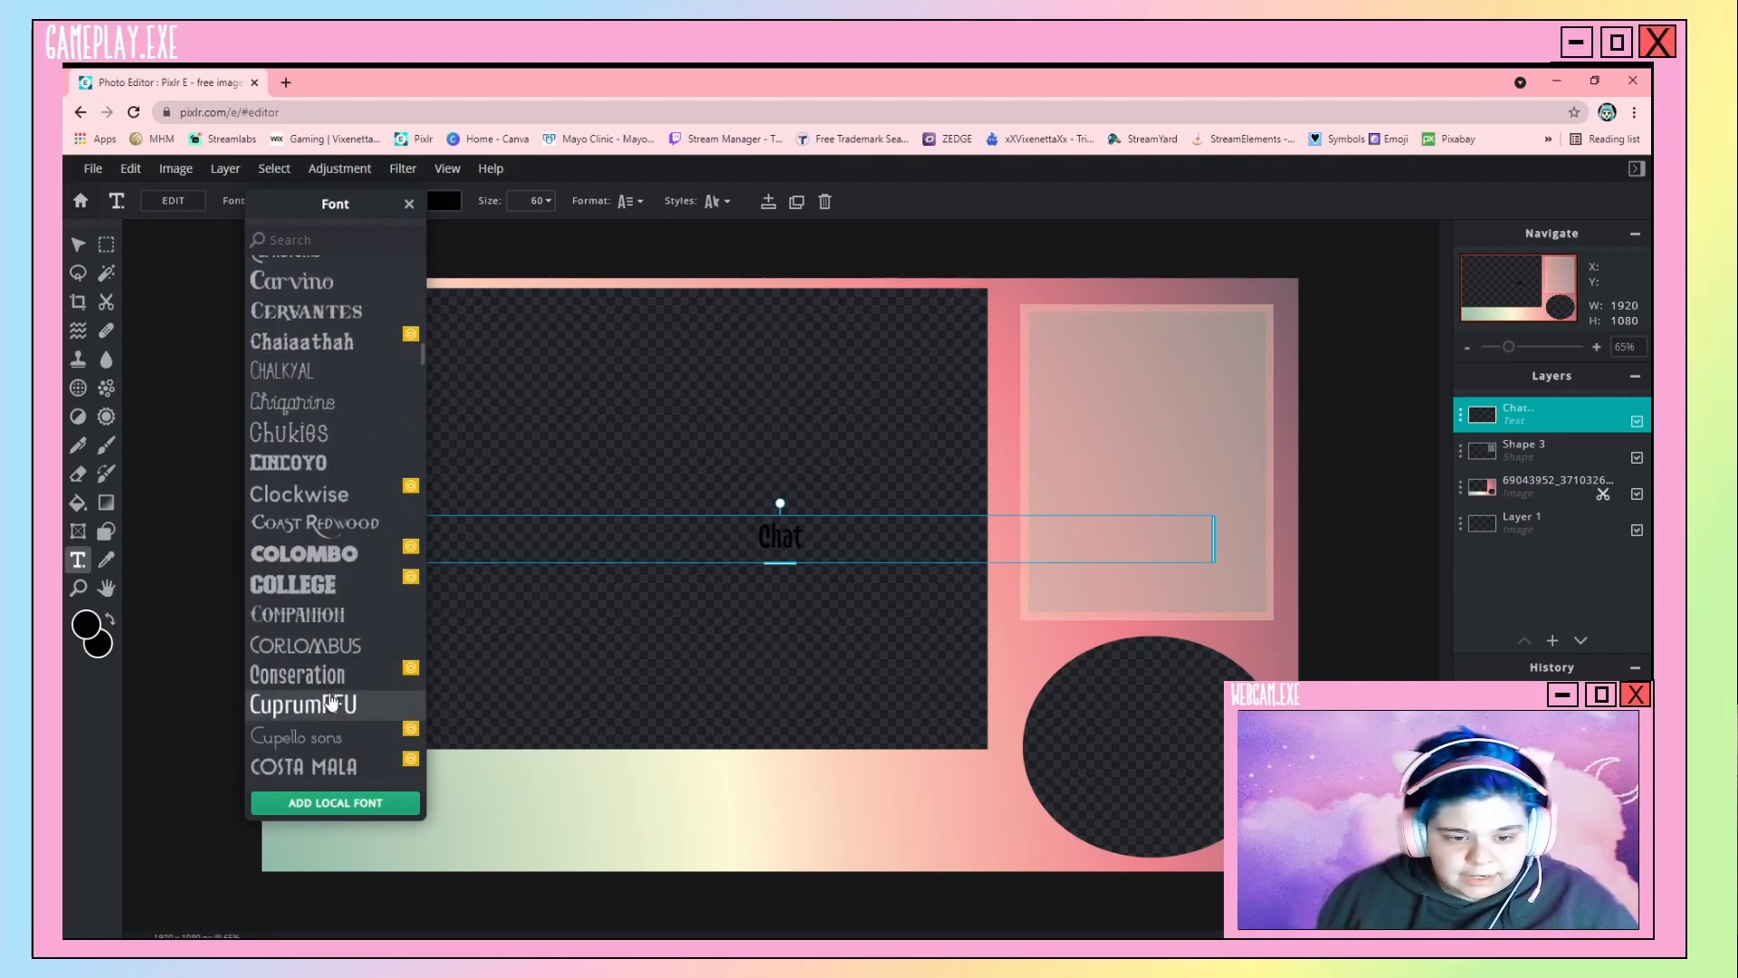
pyautogui.scroll(-2, 330, 706)
pyautogui.scroll(-2, 325, 688)
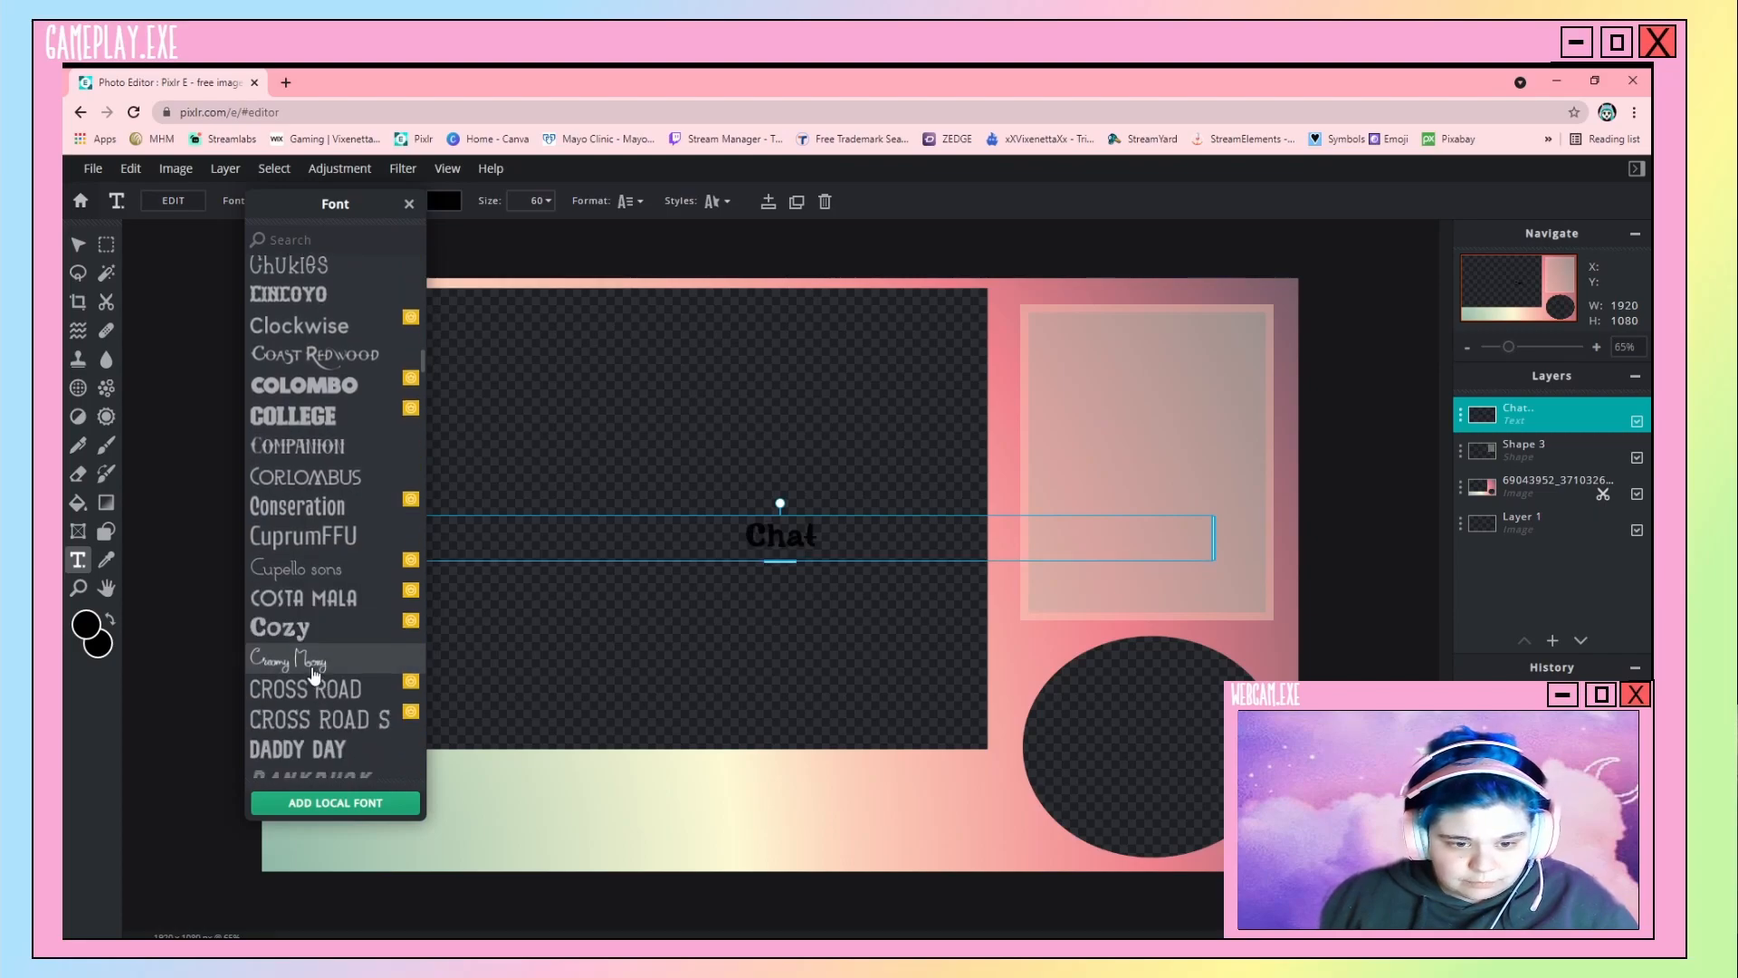
pyautogui.click(312, 664)
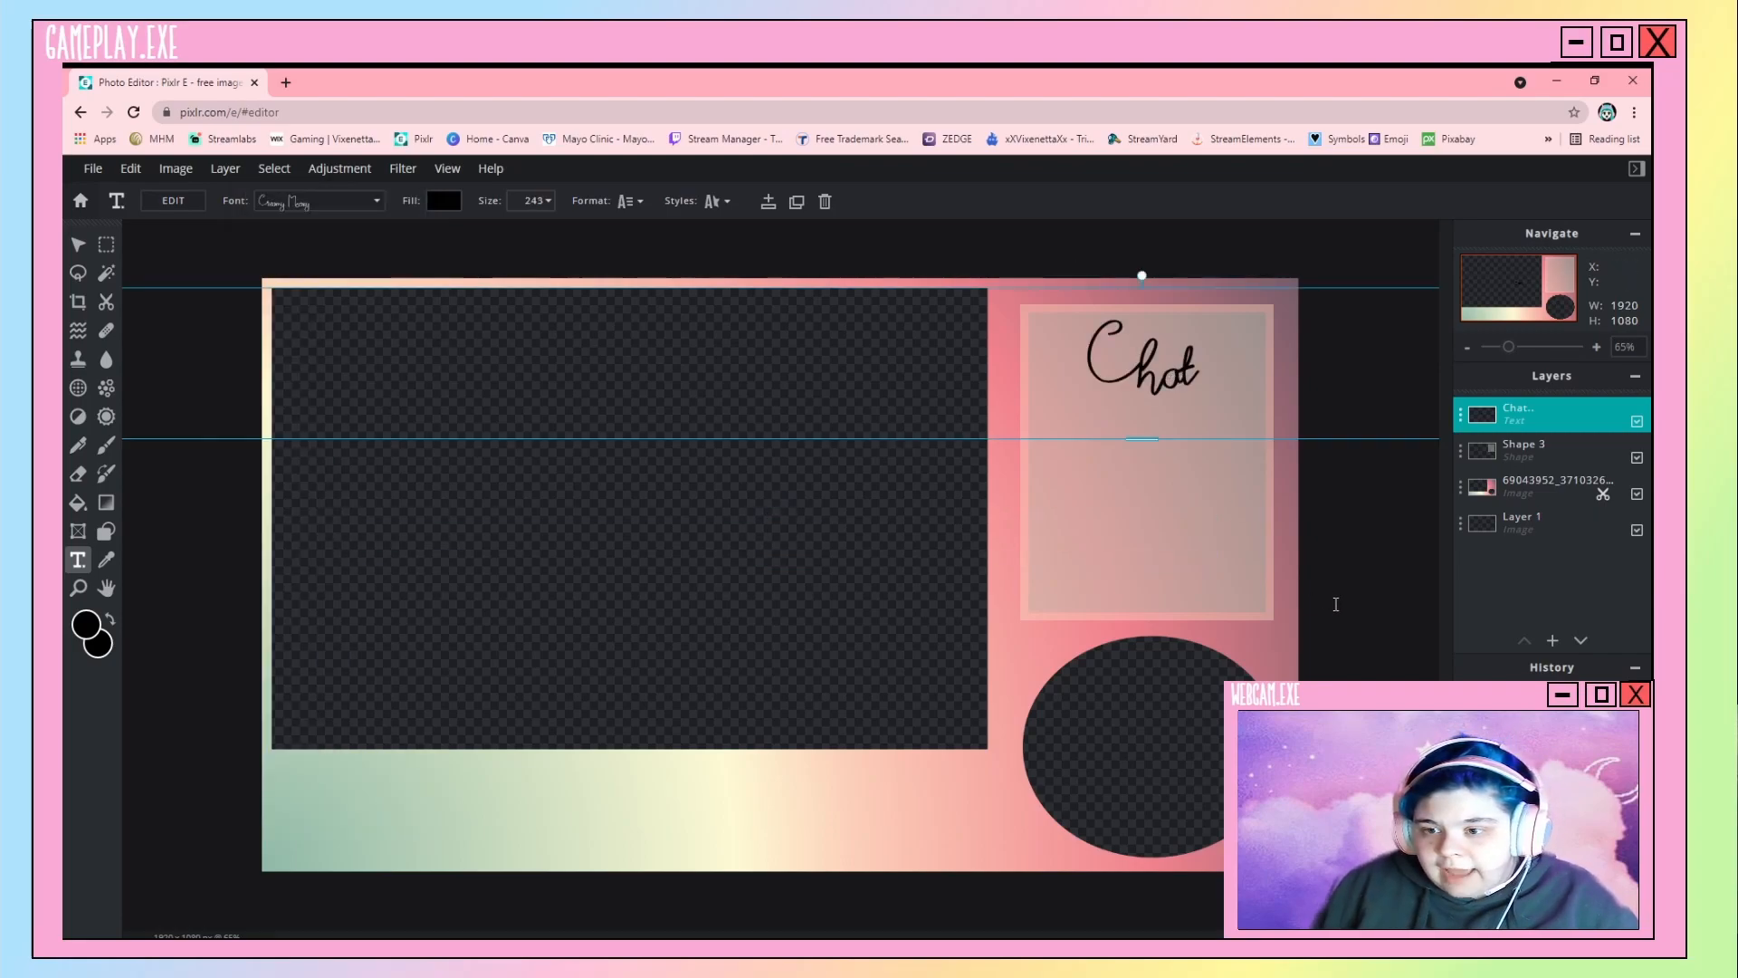
pyautogui.moveTo(1141, 439); pyautogui.dragTo(1091, 359)
pyautogui.click(1346, 562)
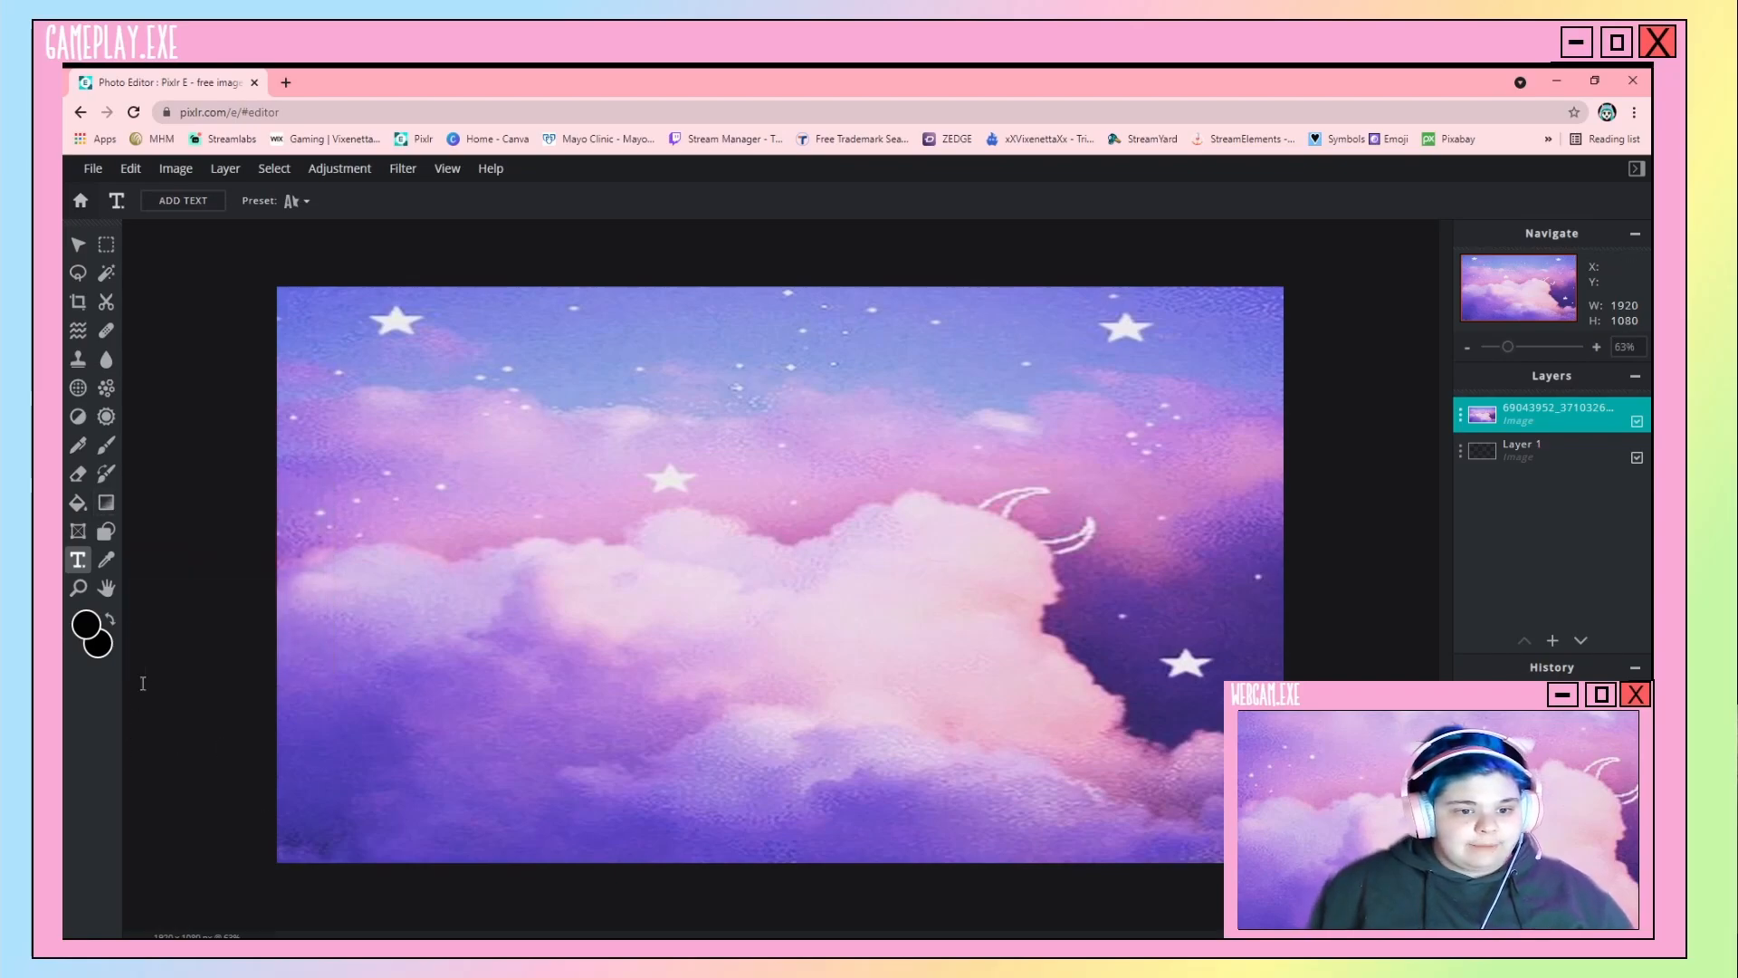
# Draw filled black heart shapes in Draw mode on the upper part of the cloud image layer.
pyautogui.click(106, 531)
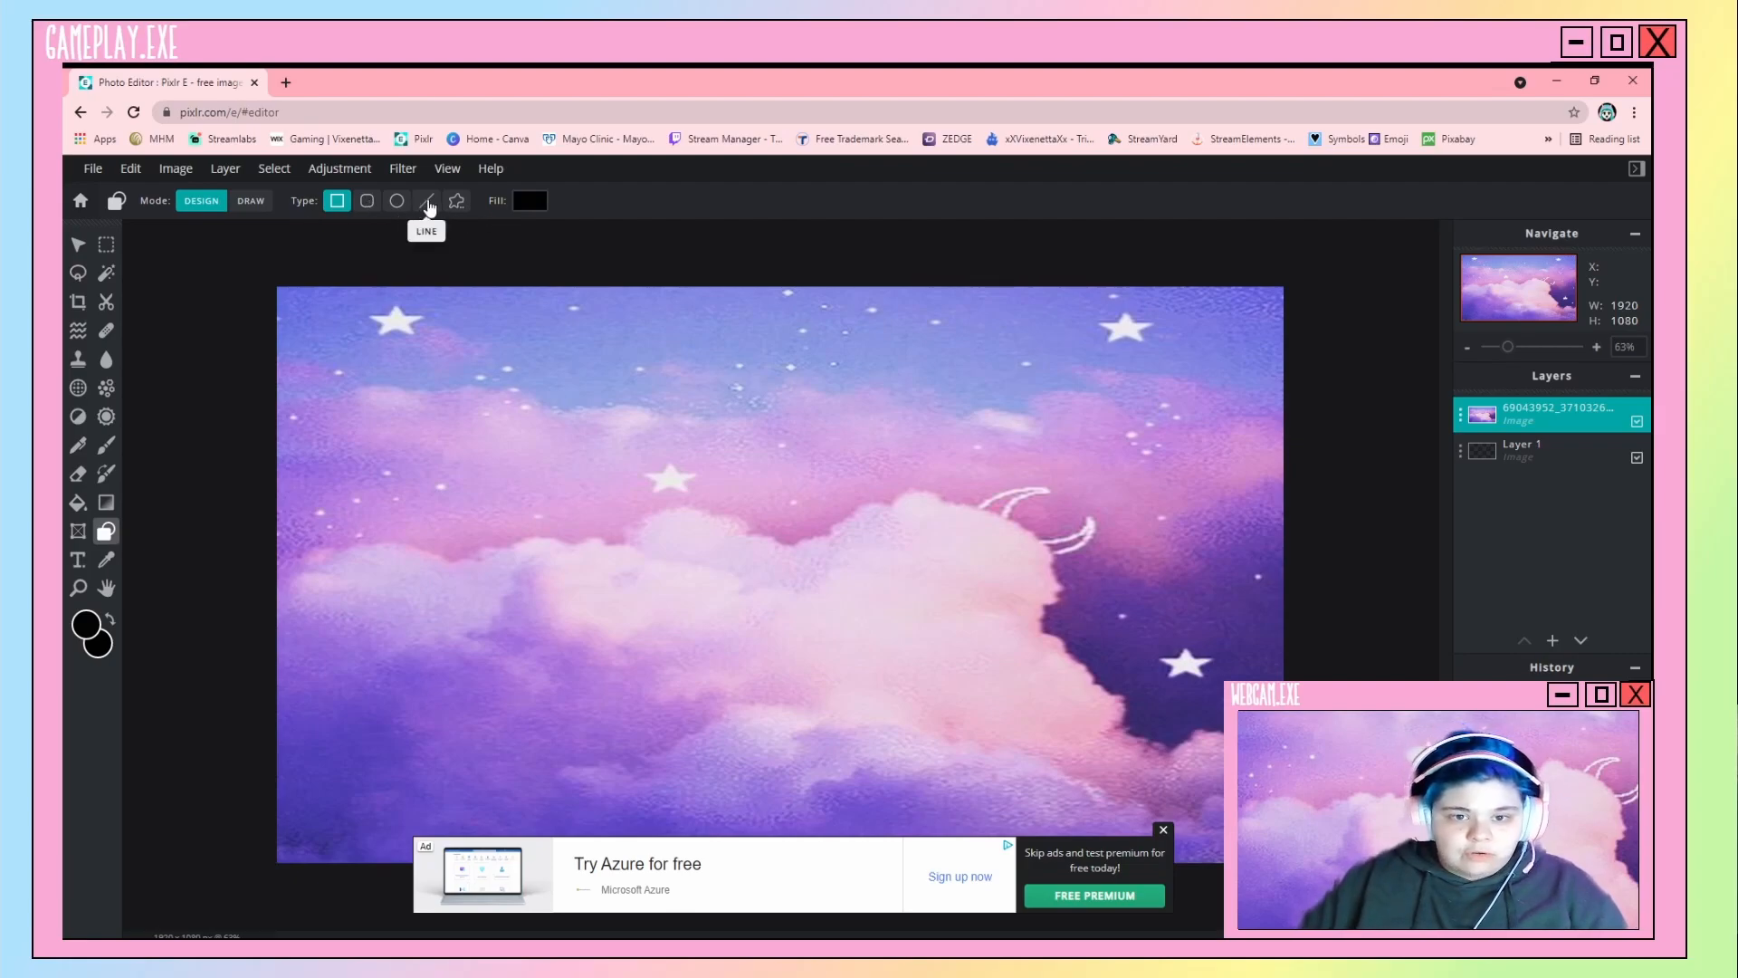
pyautogui.click(250, 200)
pyautogui.moveTo(603, 388); pyautogui.dragTo(621, 509)
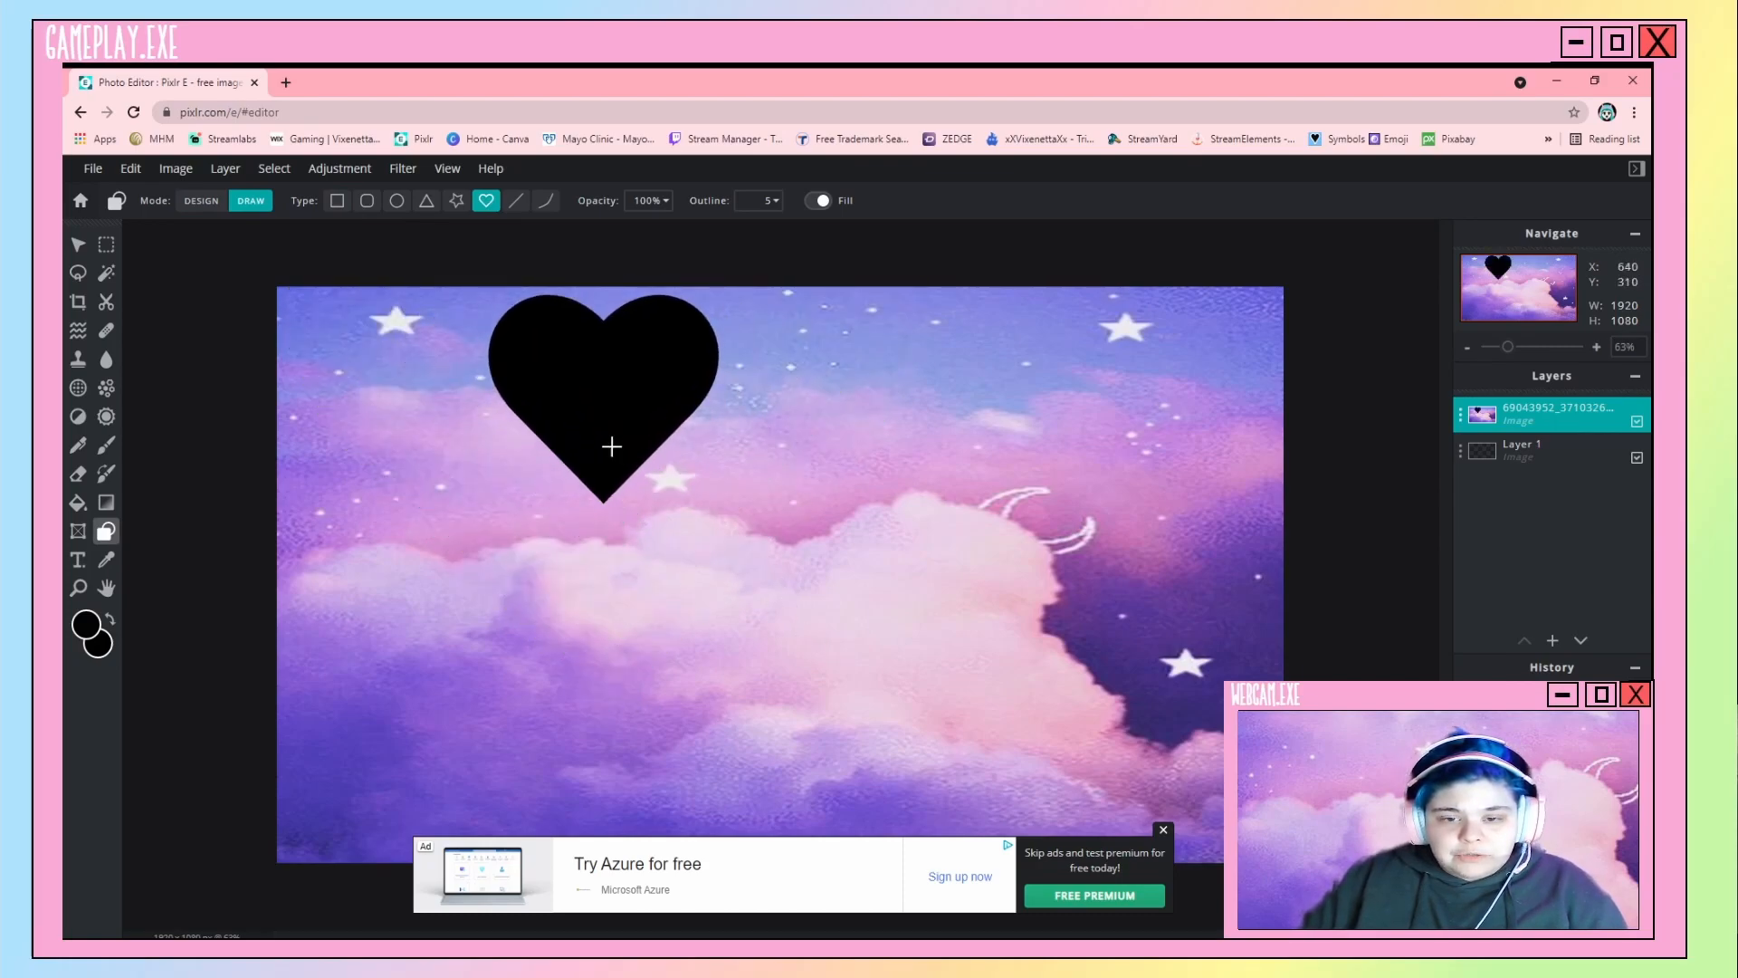
# Undo the black hearts drawn on the cloud image layer.
pyautogui.click(131, 168)
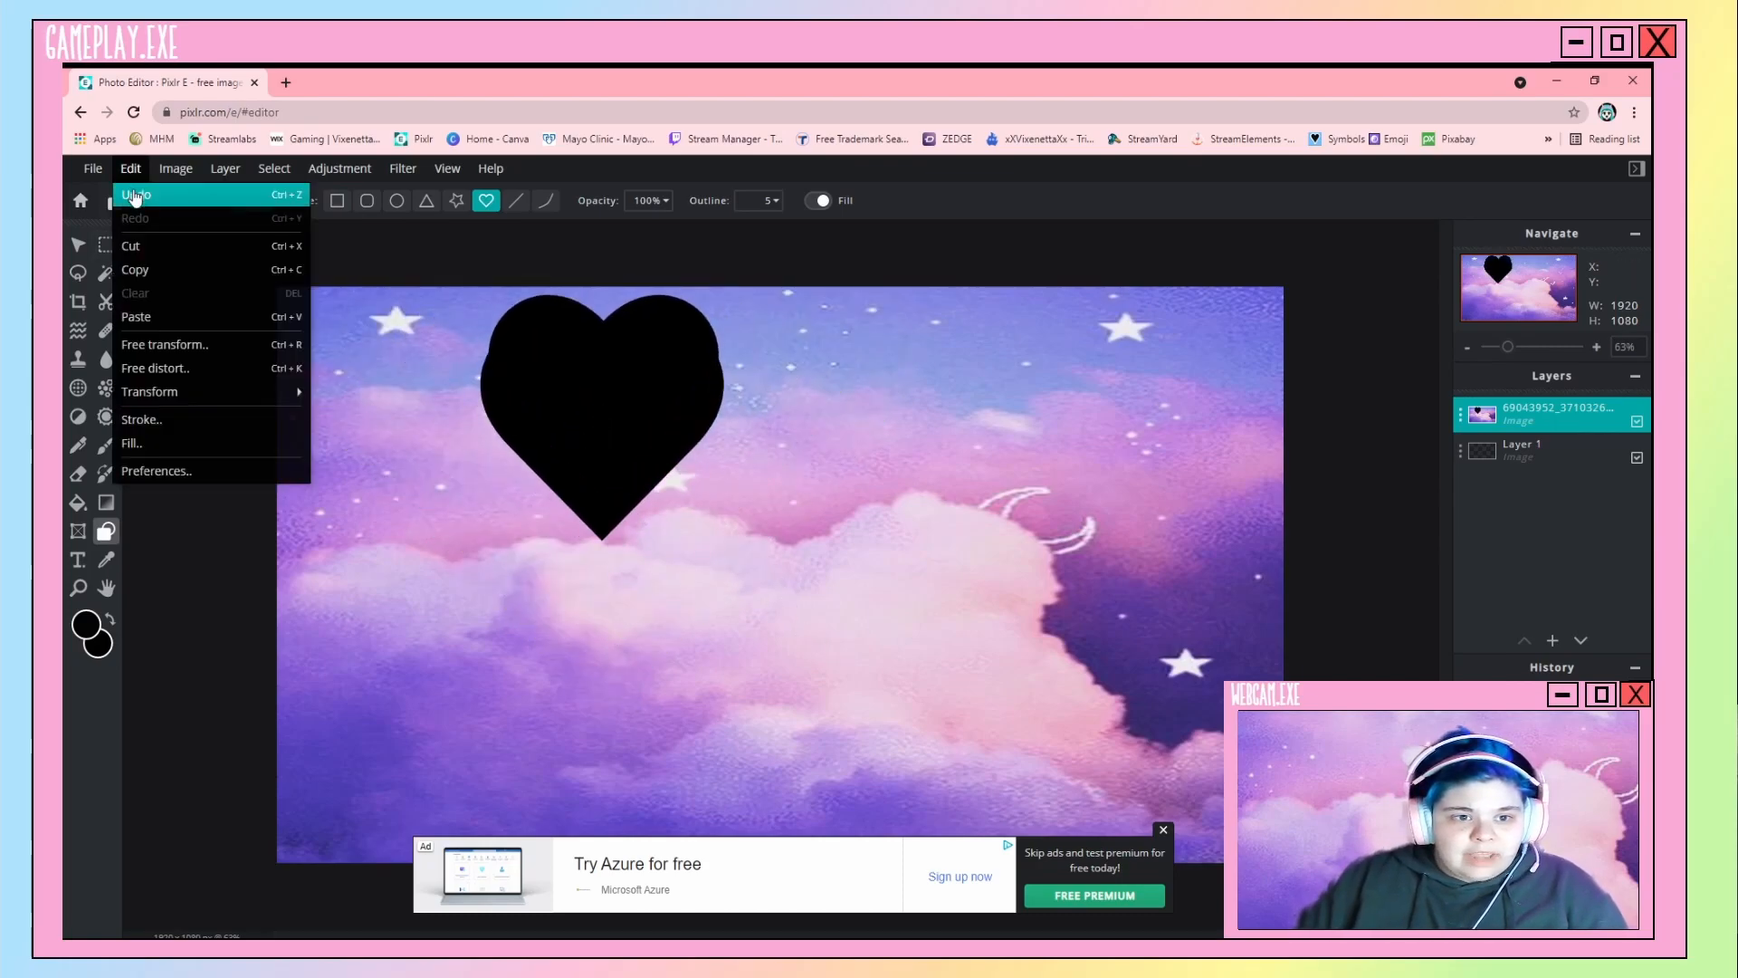
pyautogui.click(136, 195)
pyautogui.click(130, 168)
pyautogui.click(136, 194)
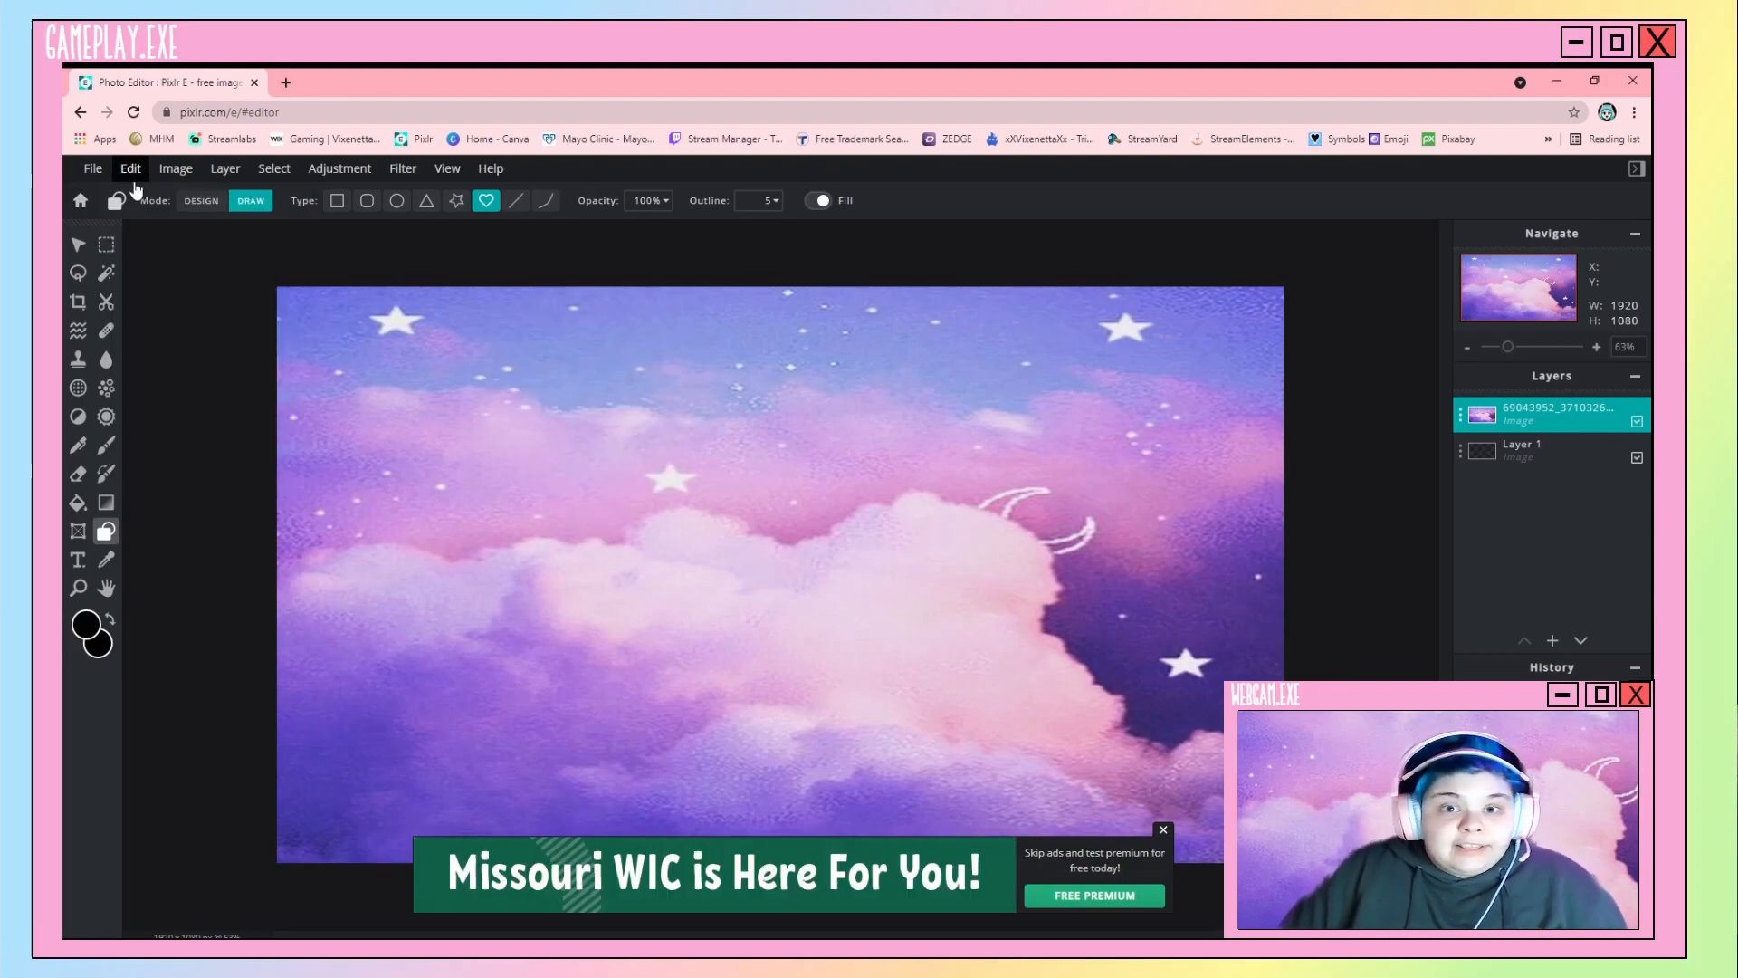
# Draw a black custom shape with ragged, torn-paper edges in Design mode, covering the upper-left part of the cloud image.
pyautogui.click(201, 201)
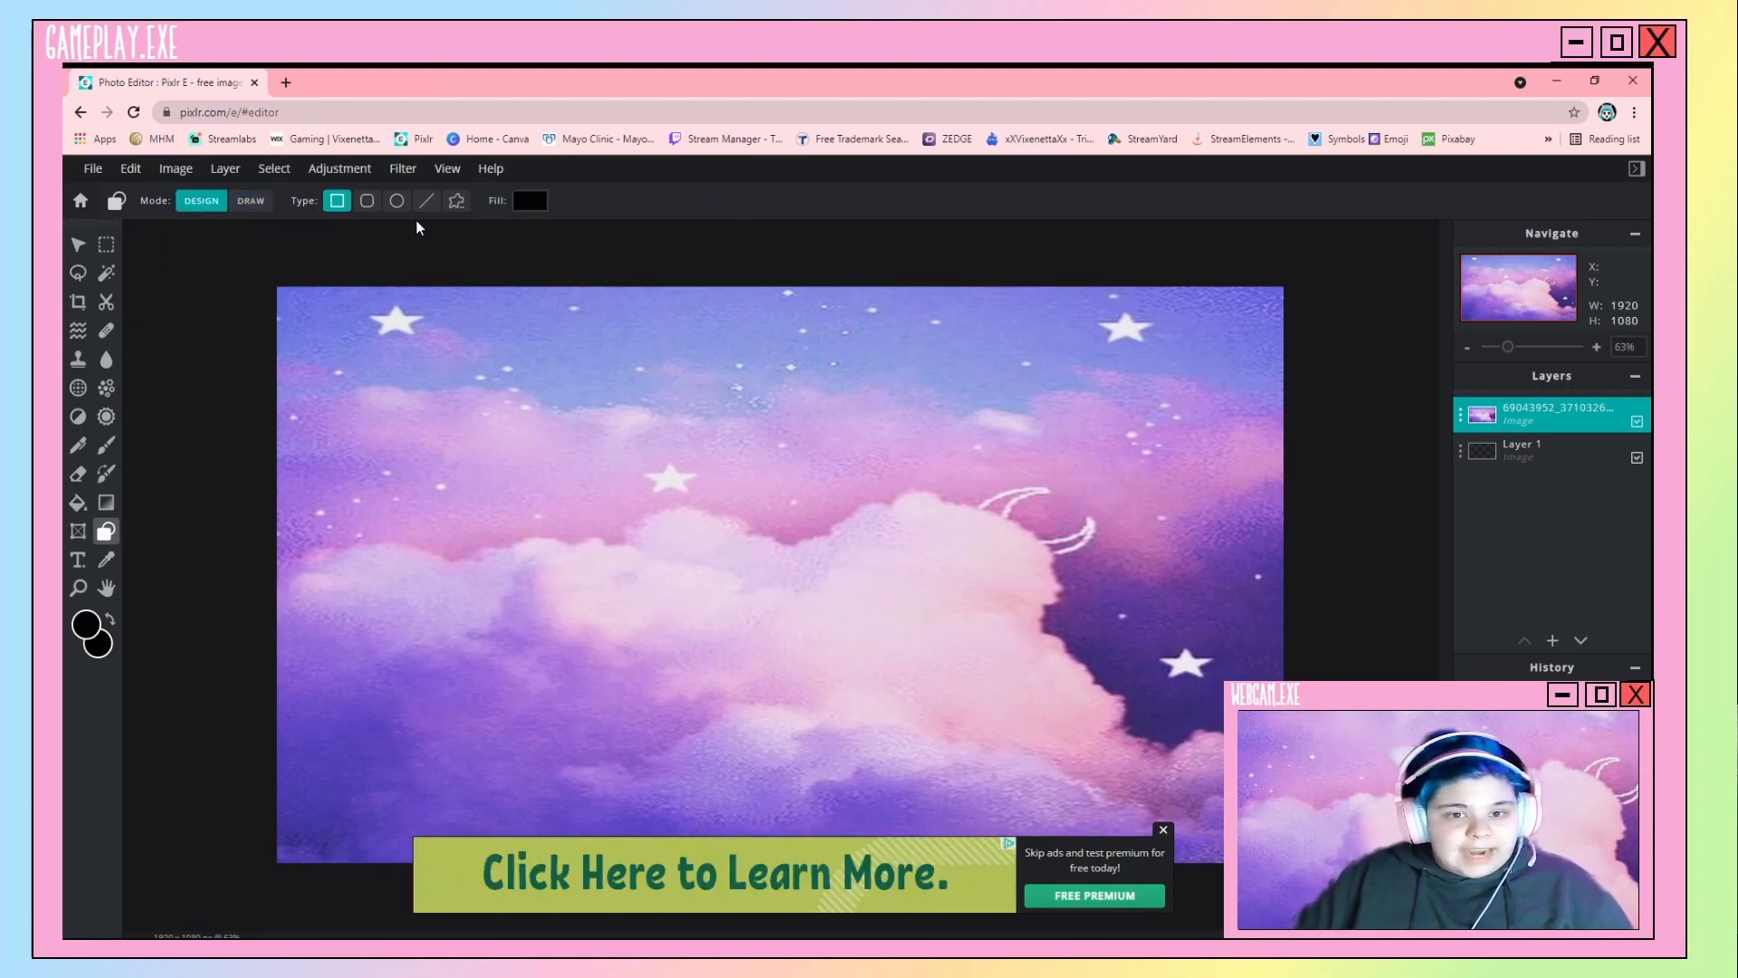
pyautogui.click(458, 201)
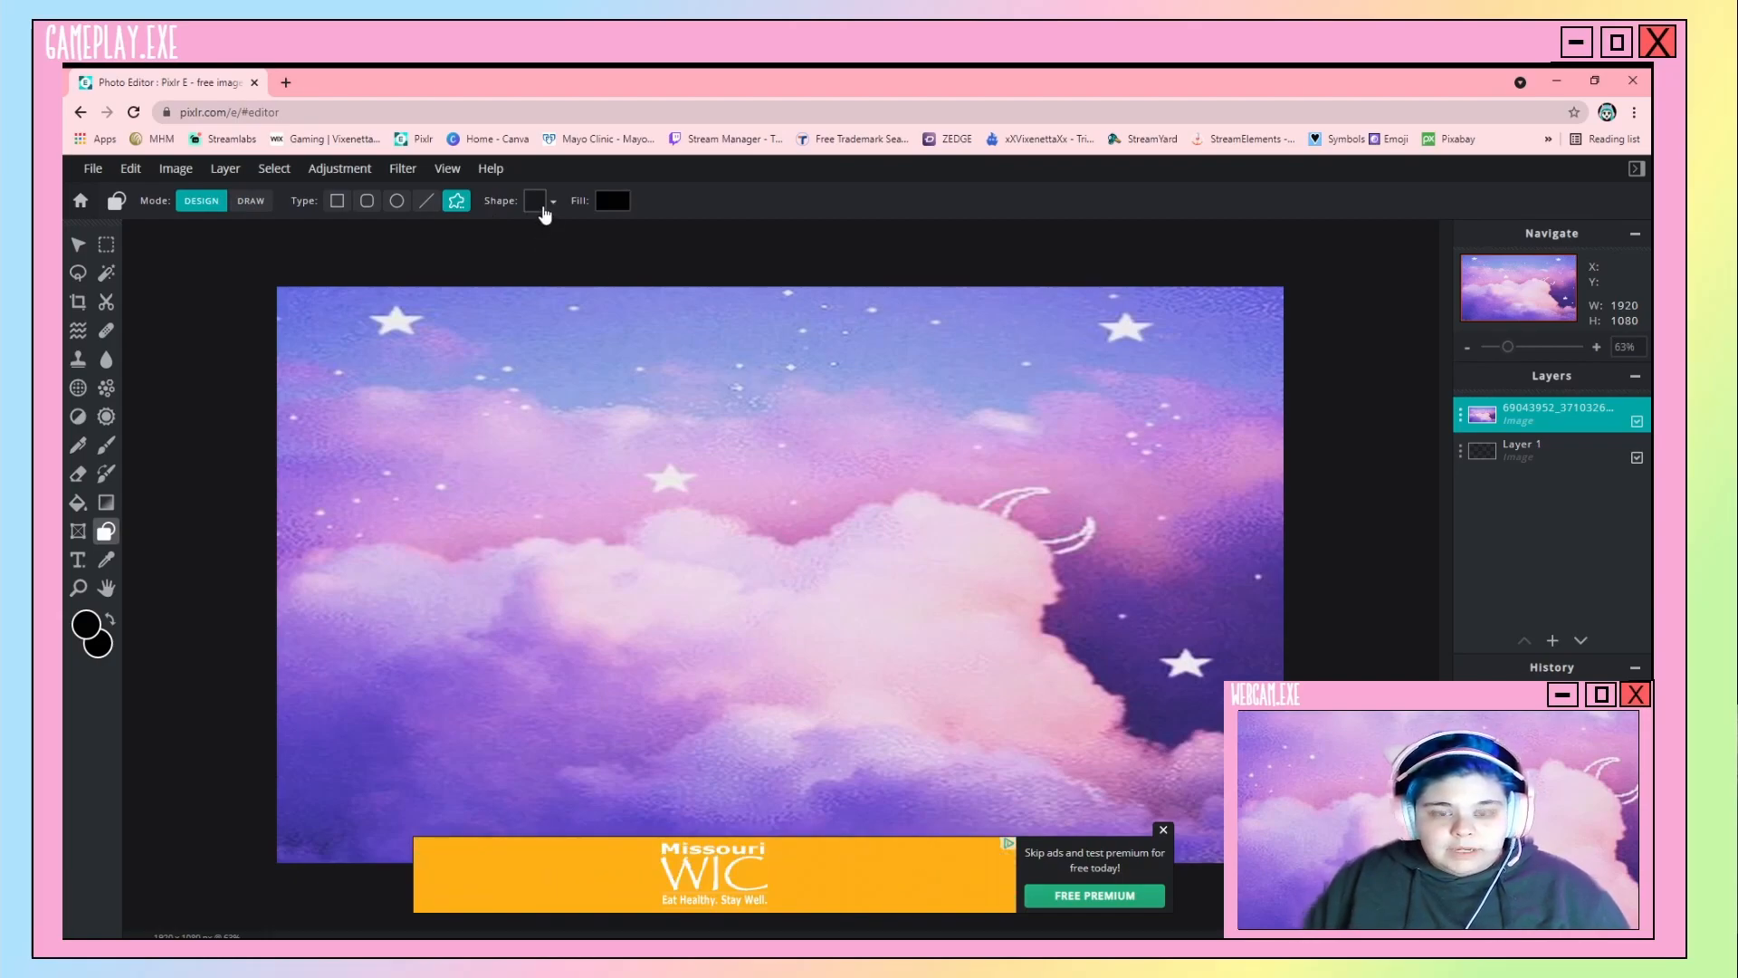
pyautogui.click(542, 202)
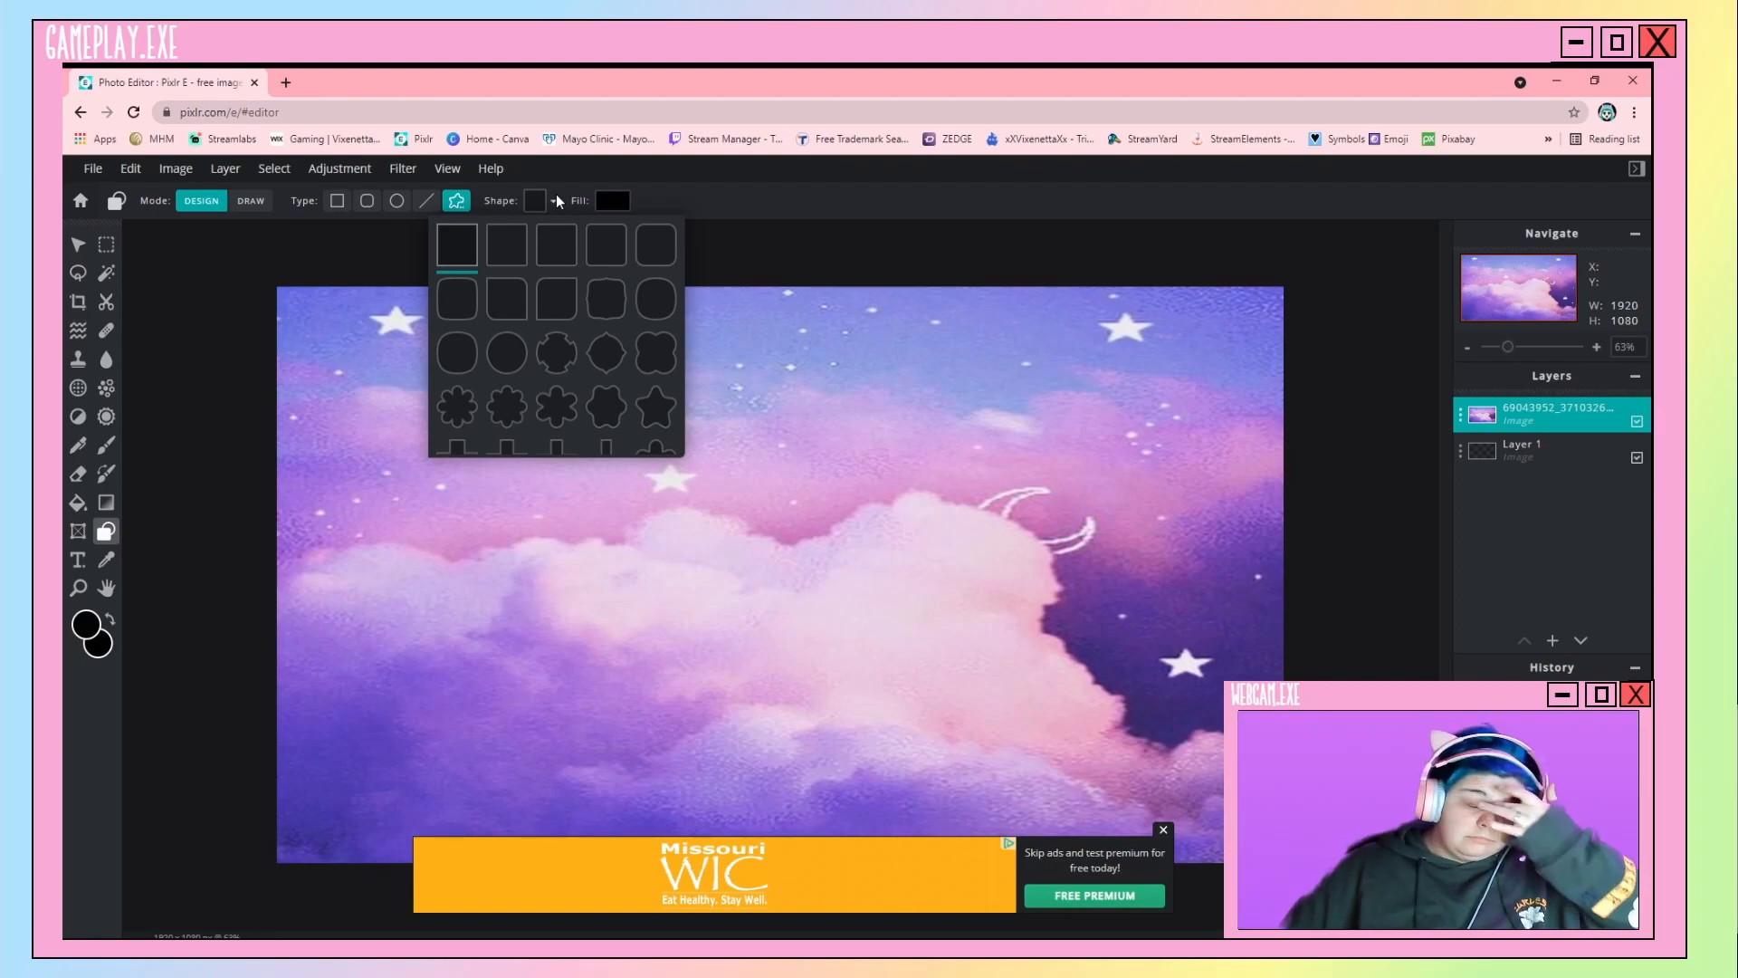
pyautogui.scroll(-1, 613, 341)
pyautogui.scroll(-3, 613, 341)
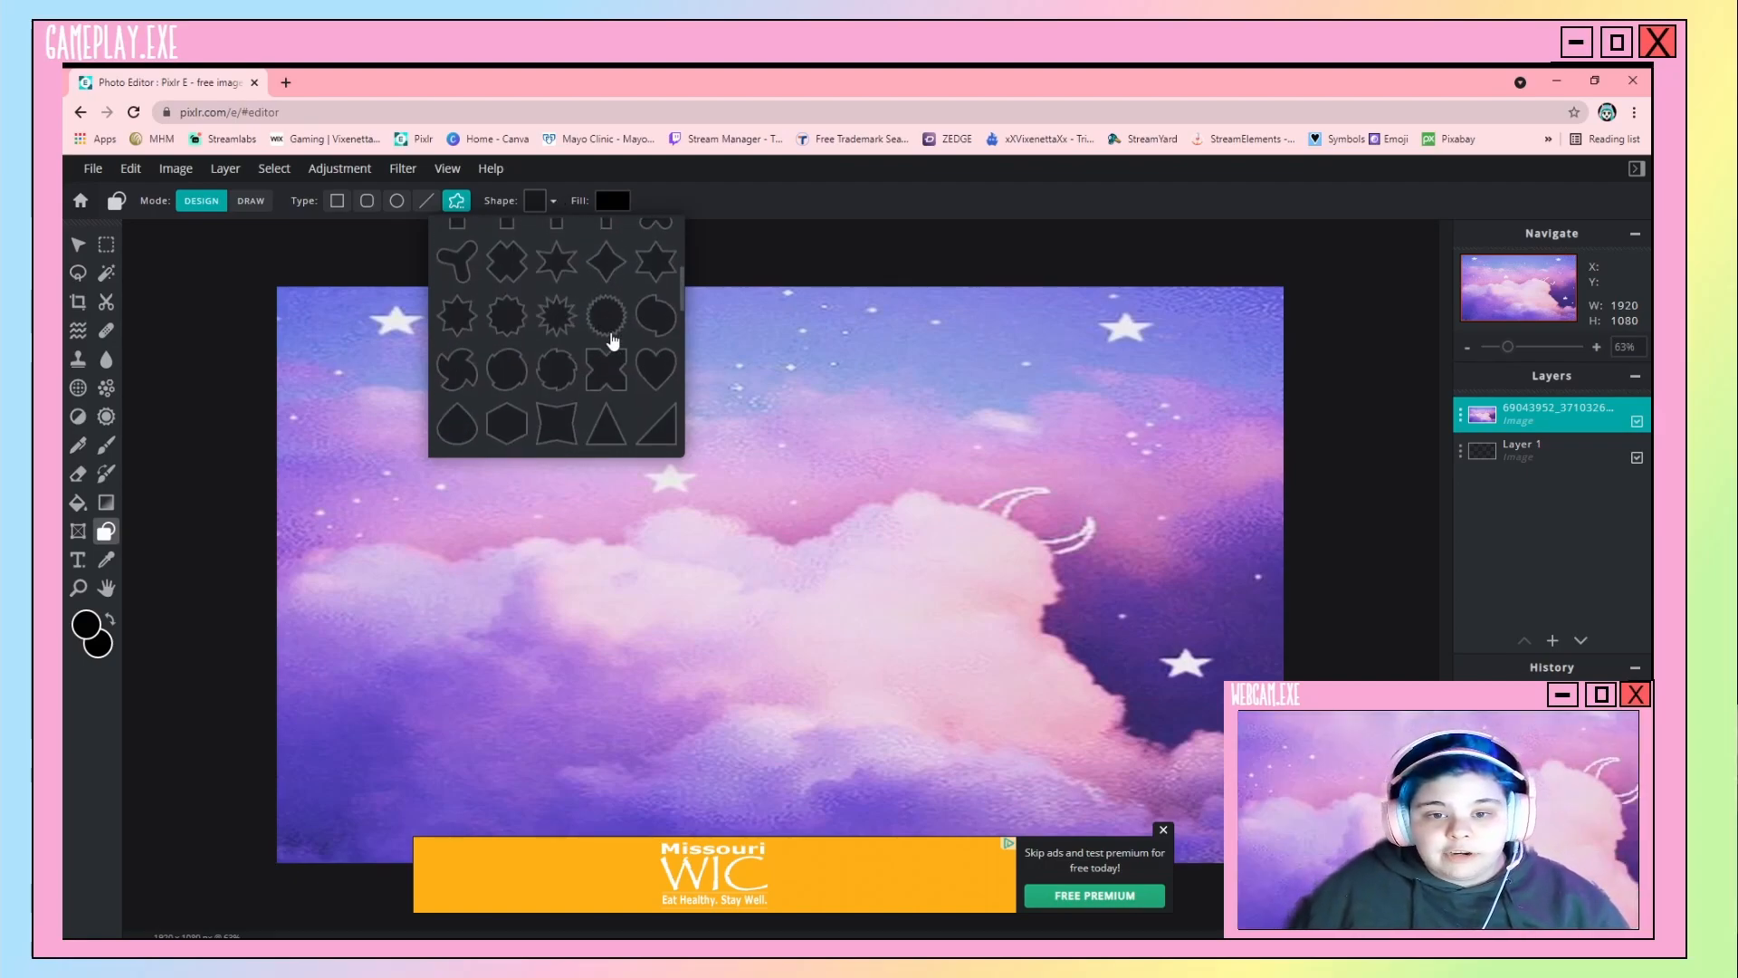
pyautogui.scroll(-5, 612, 342)
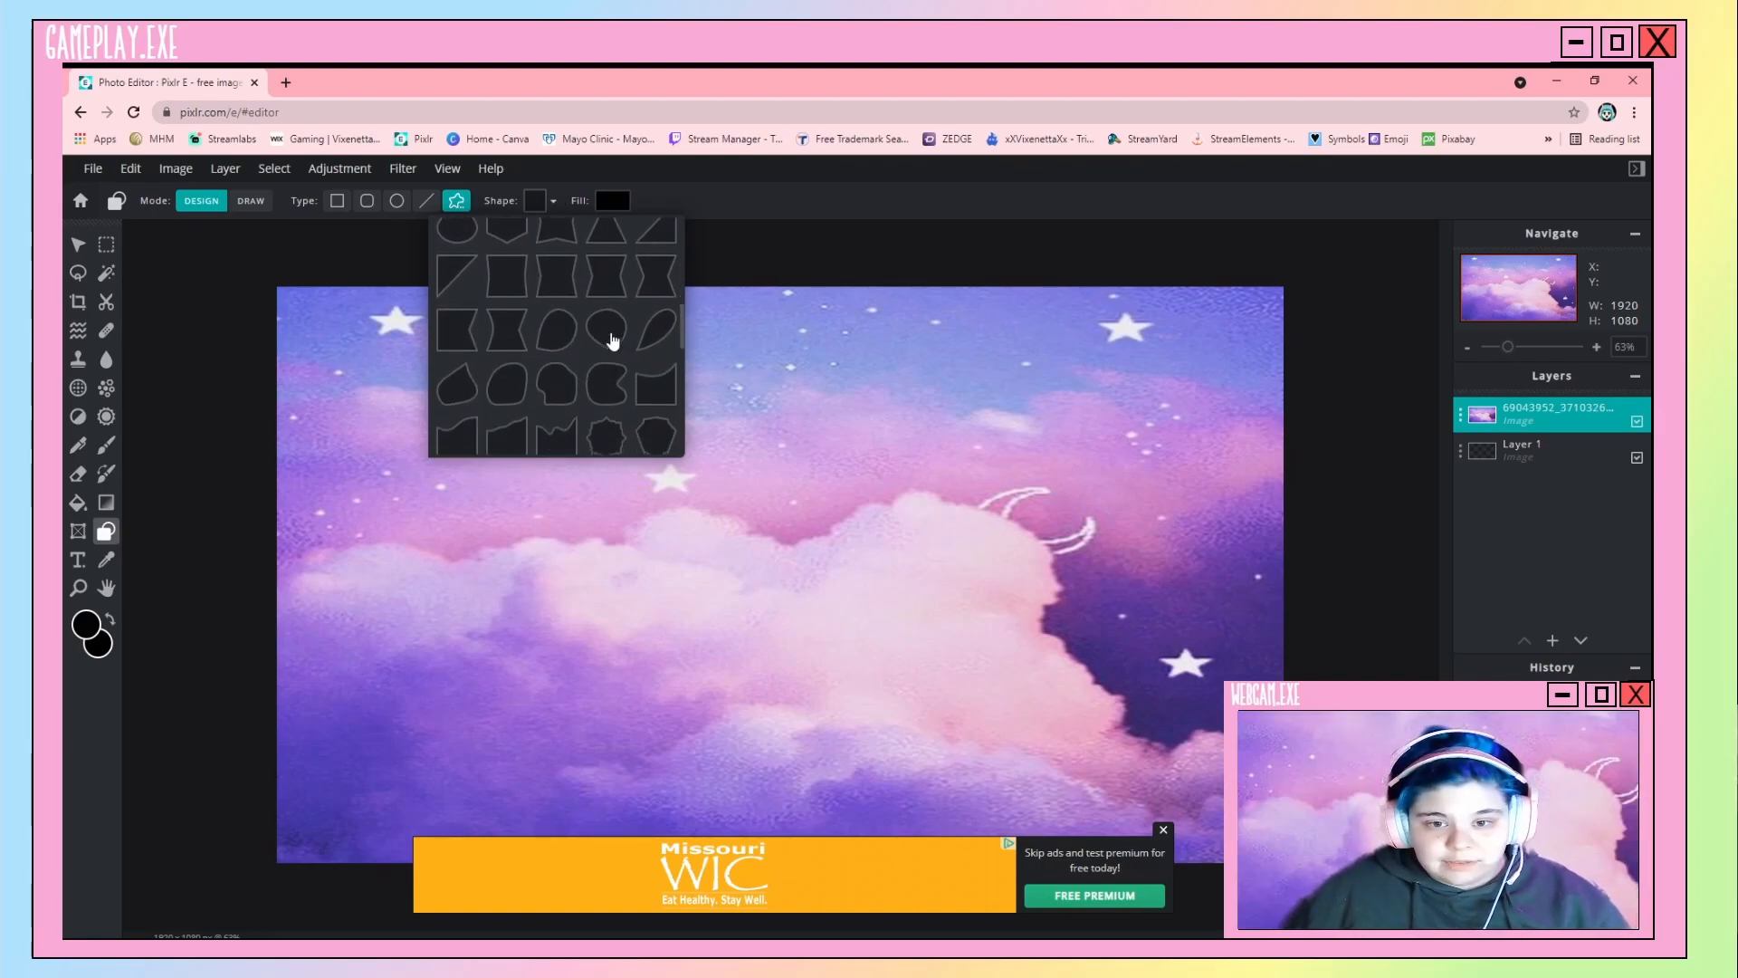
pyautogui.scroll(-5, 611, 340)
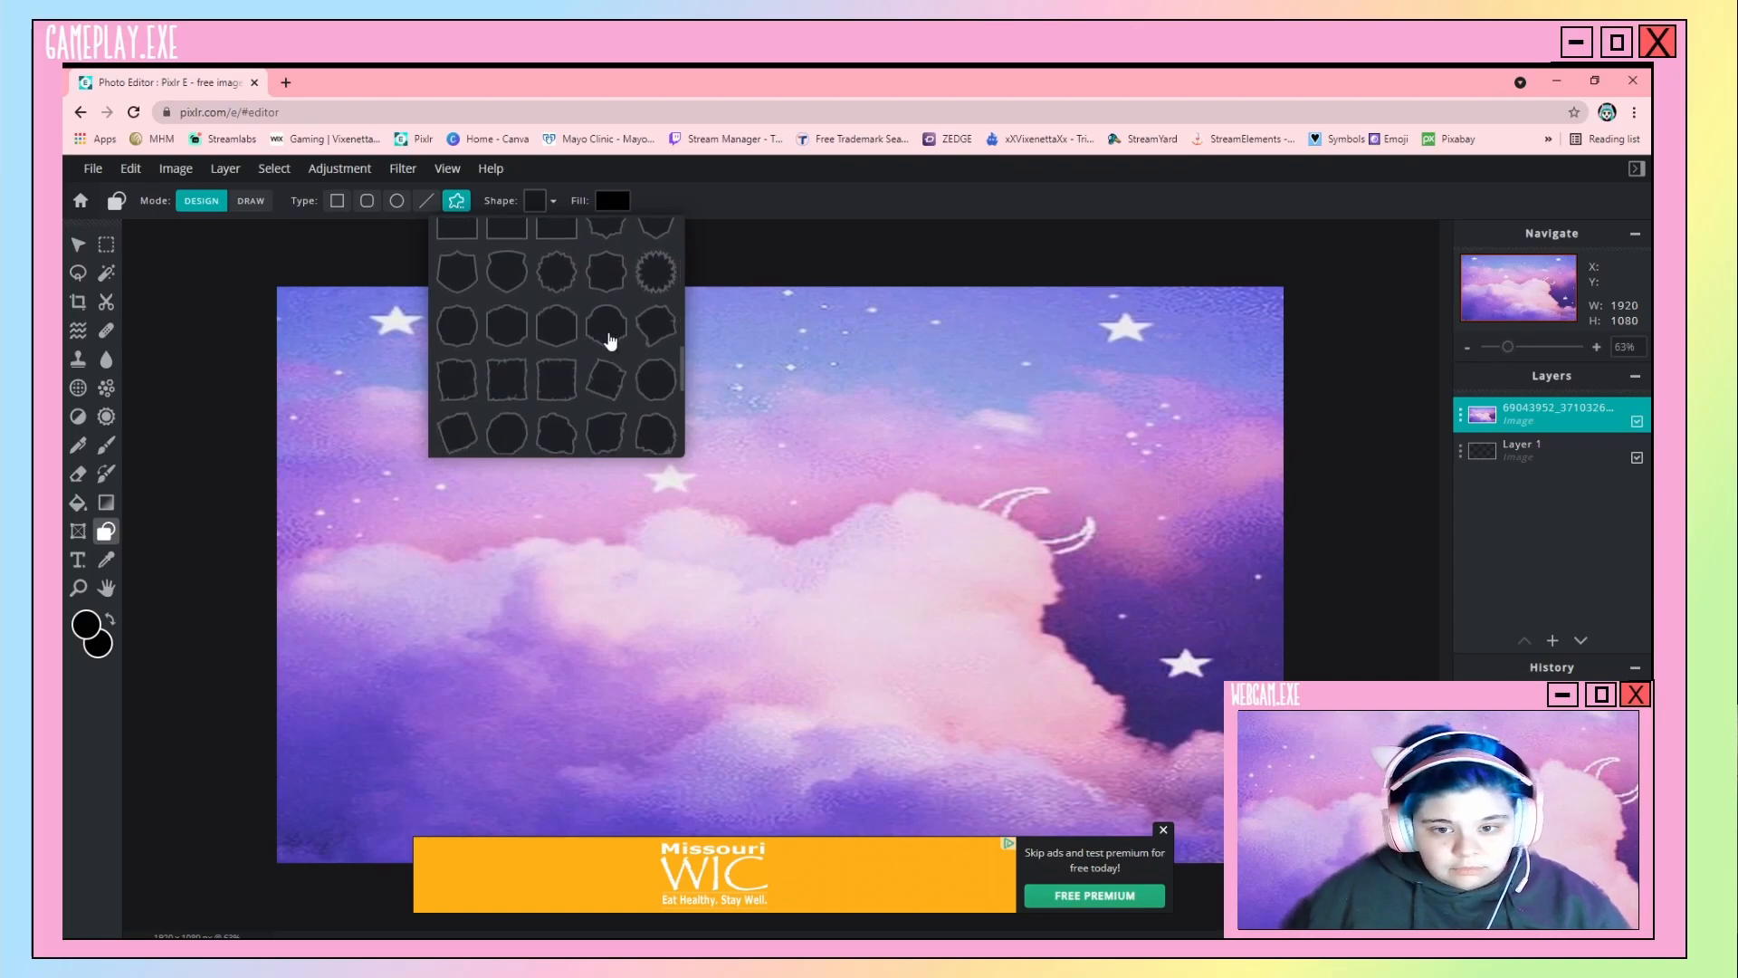
pyautogui.scroll(-3, 545, 352)
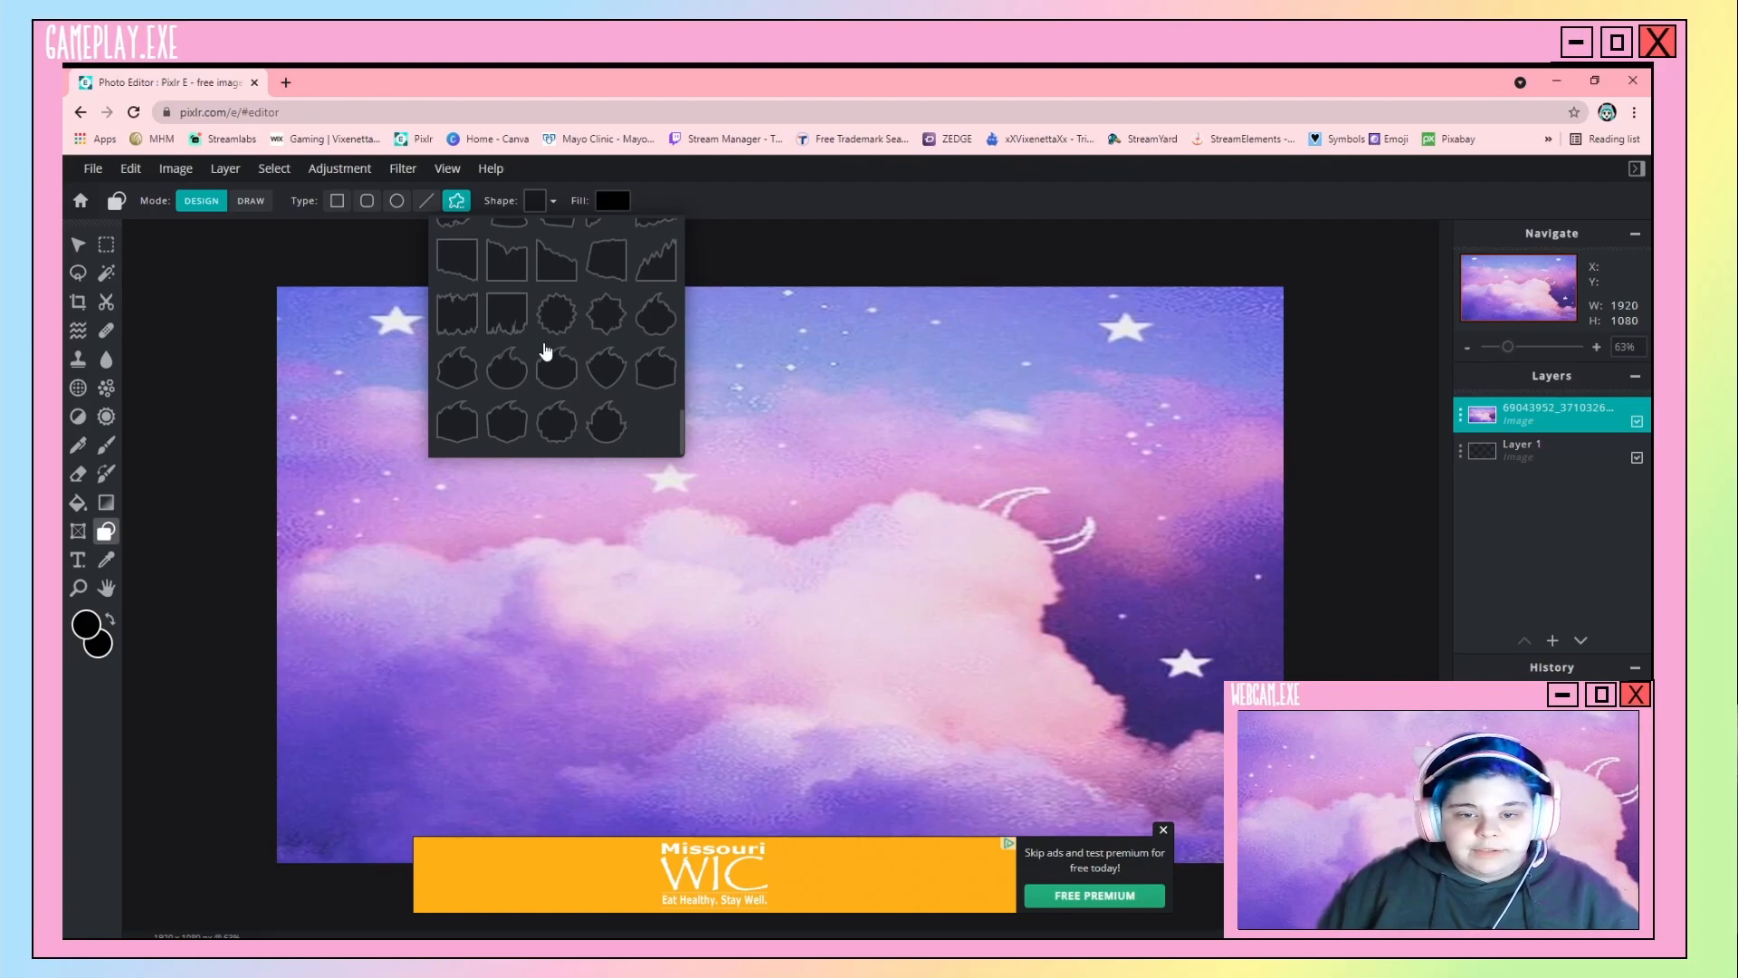
pyautogui.scroll(5, 527, 406)
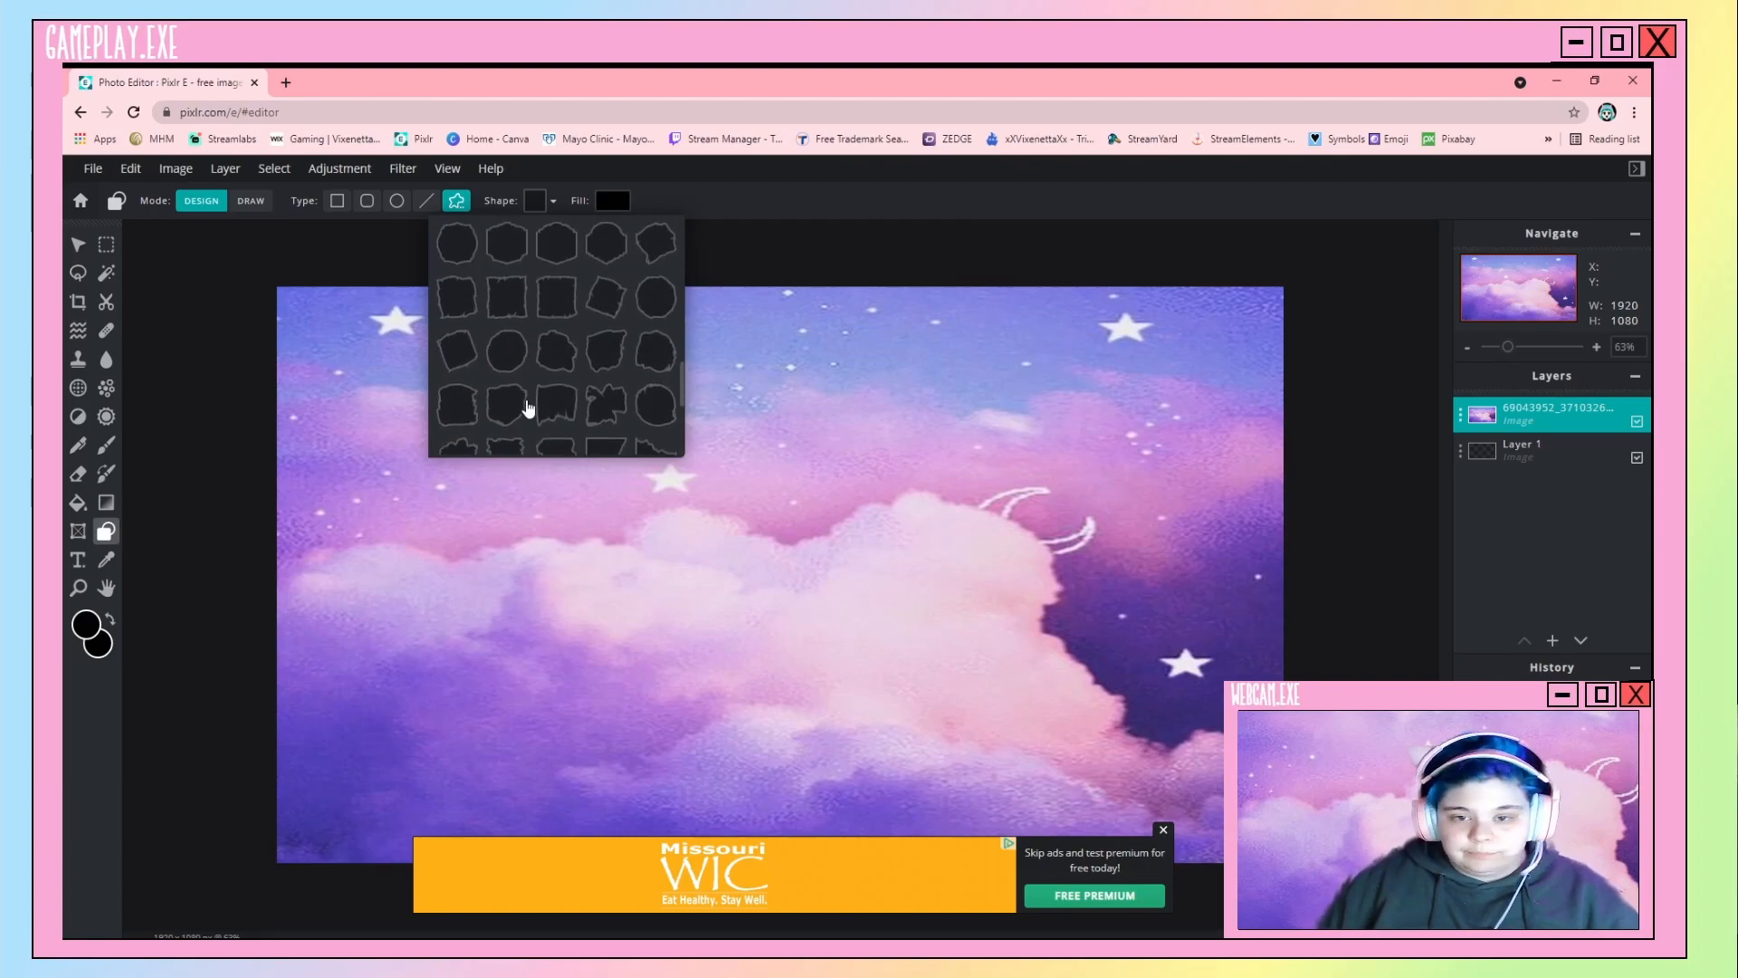
pyautogui.scroll(2, 527, 408)
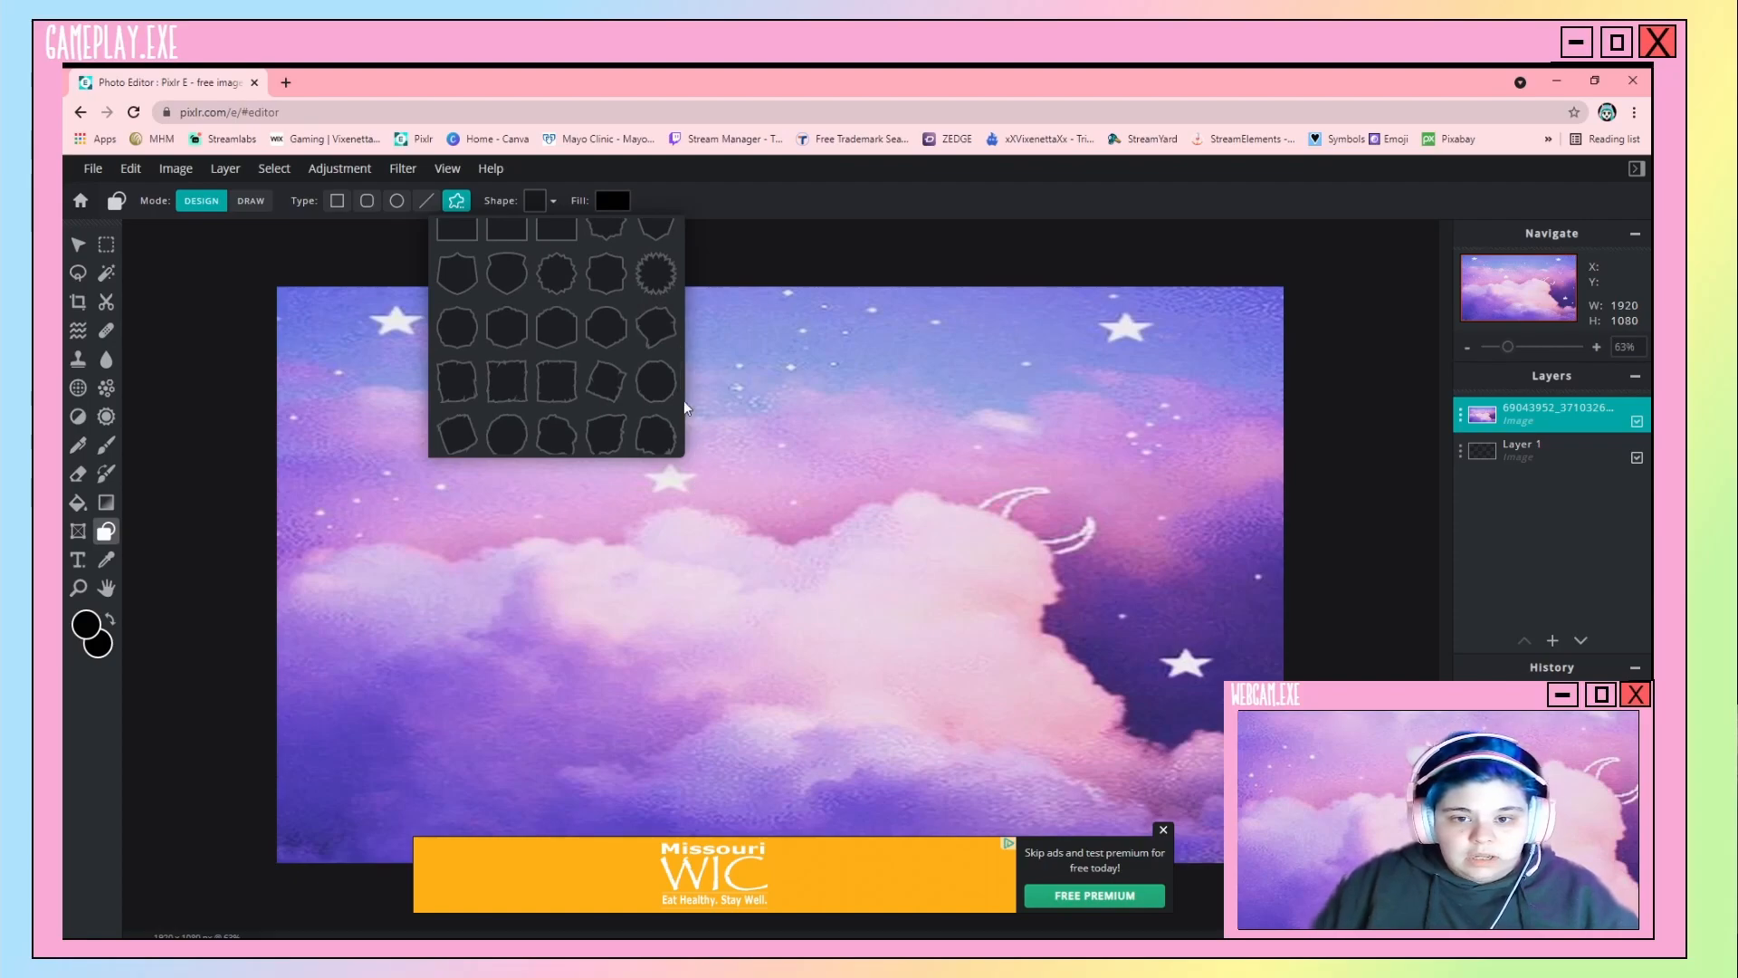
pyautogui.scroll(-2, 555, 299)
pyautogui.click(556, 299)
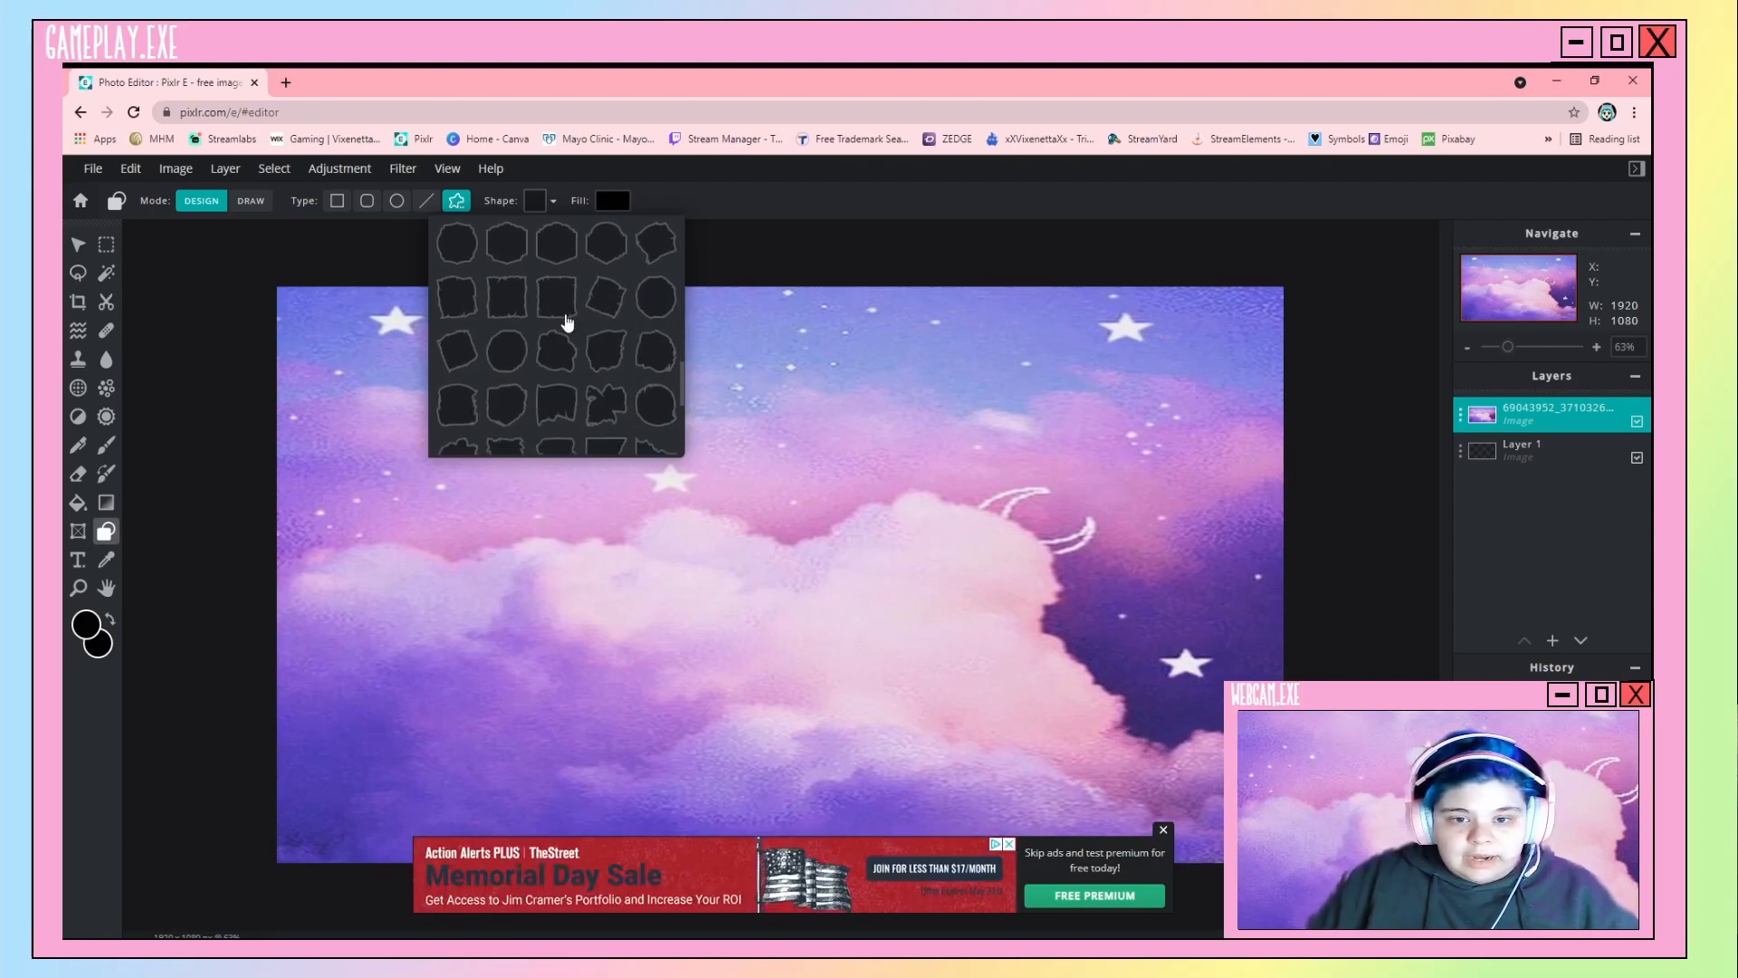
pyautogui.click(806, 494)
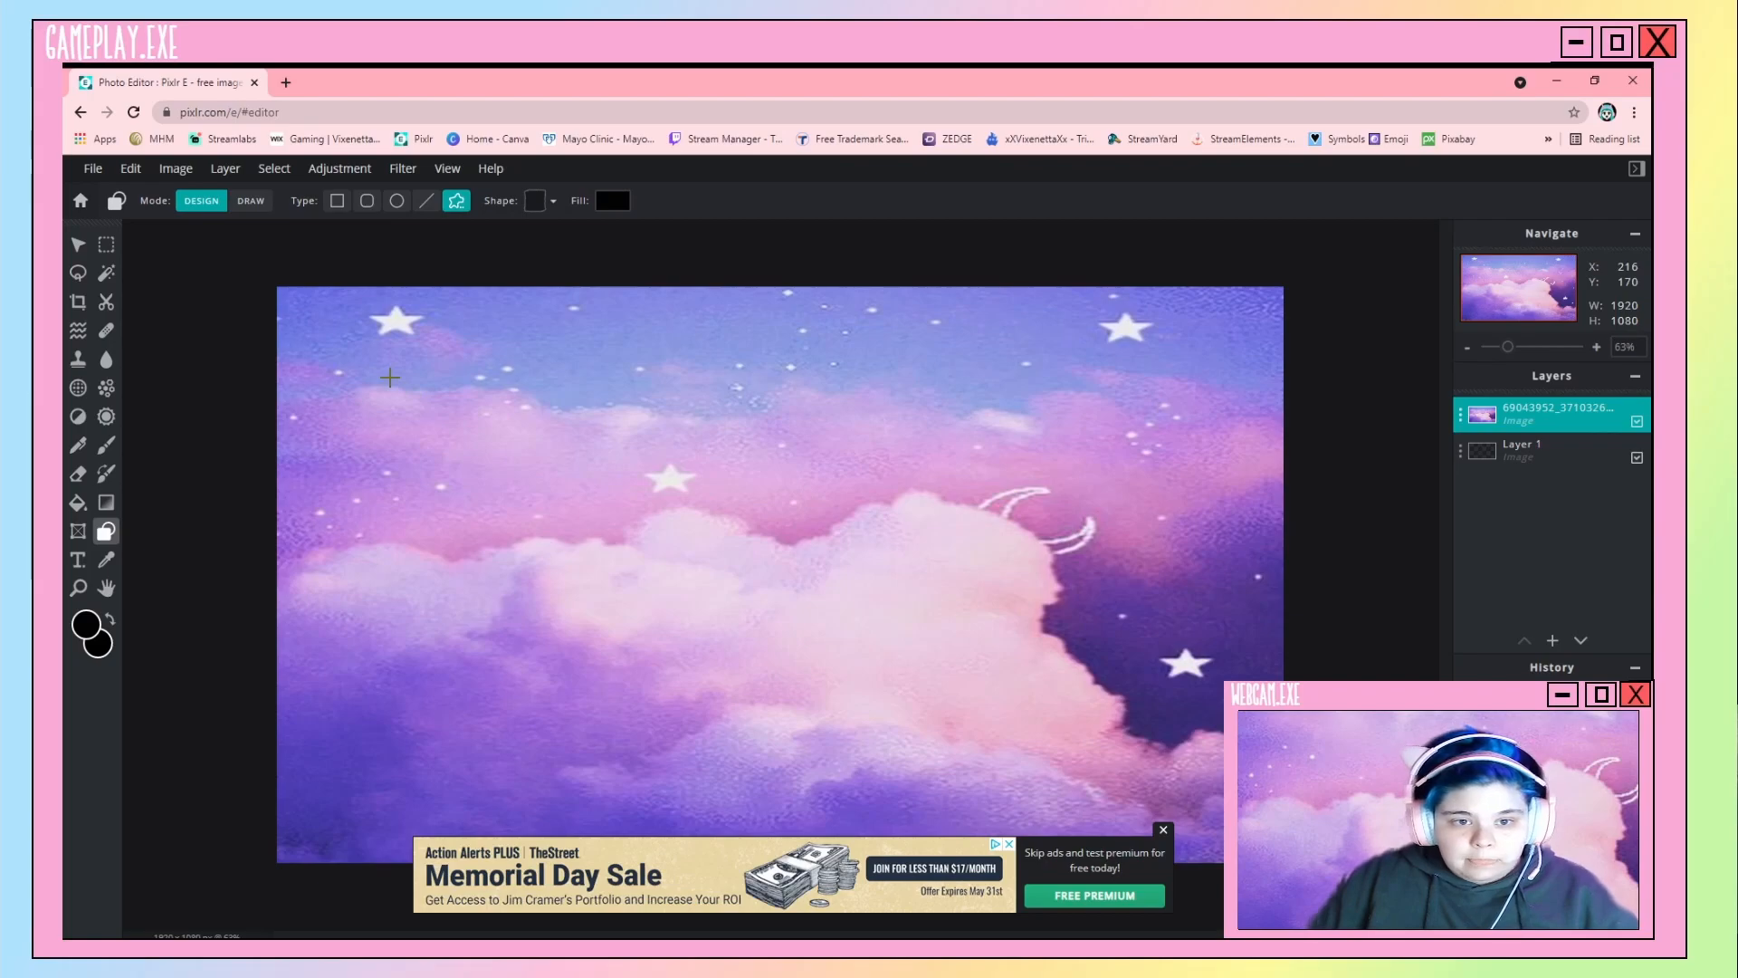
pyautogui.moveTo(297, 302); pyautogui.dragTo(894, 739)
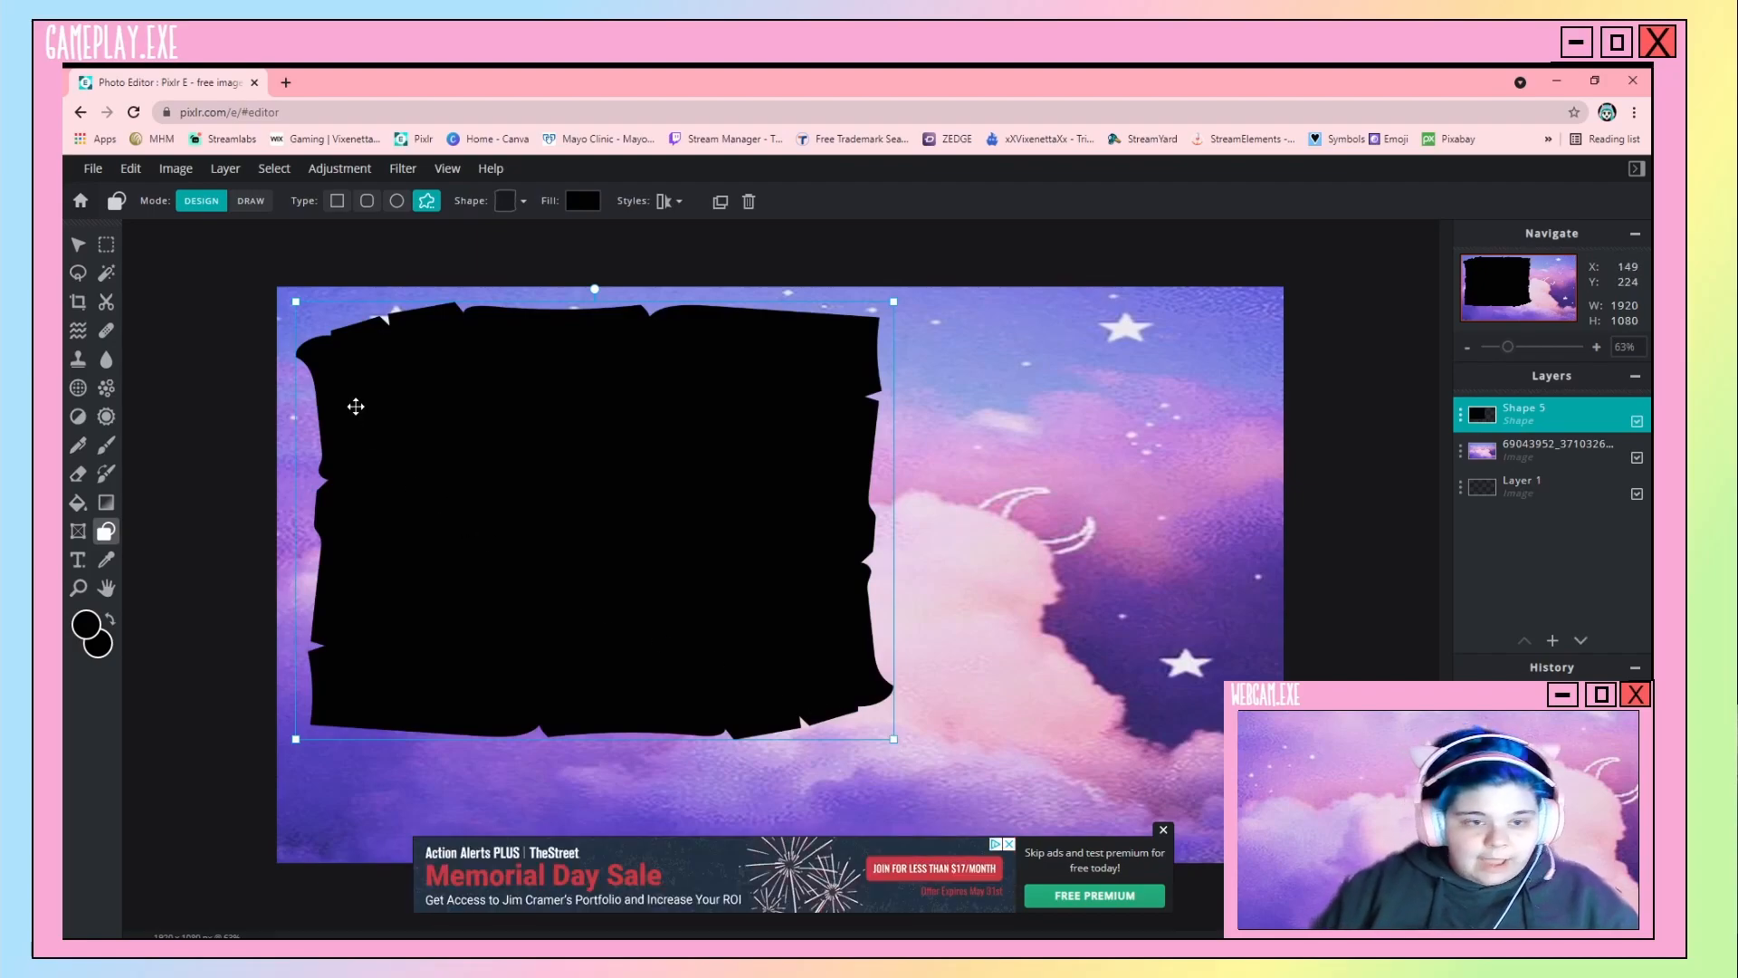
# Set the torn-edge shape's fill to none.
pyautogui.click(575, 201)
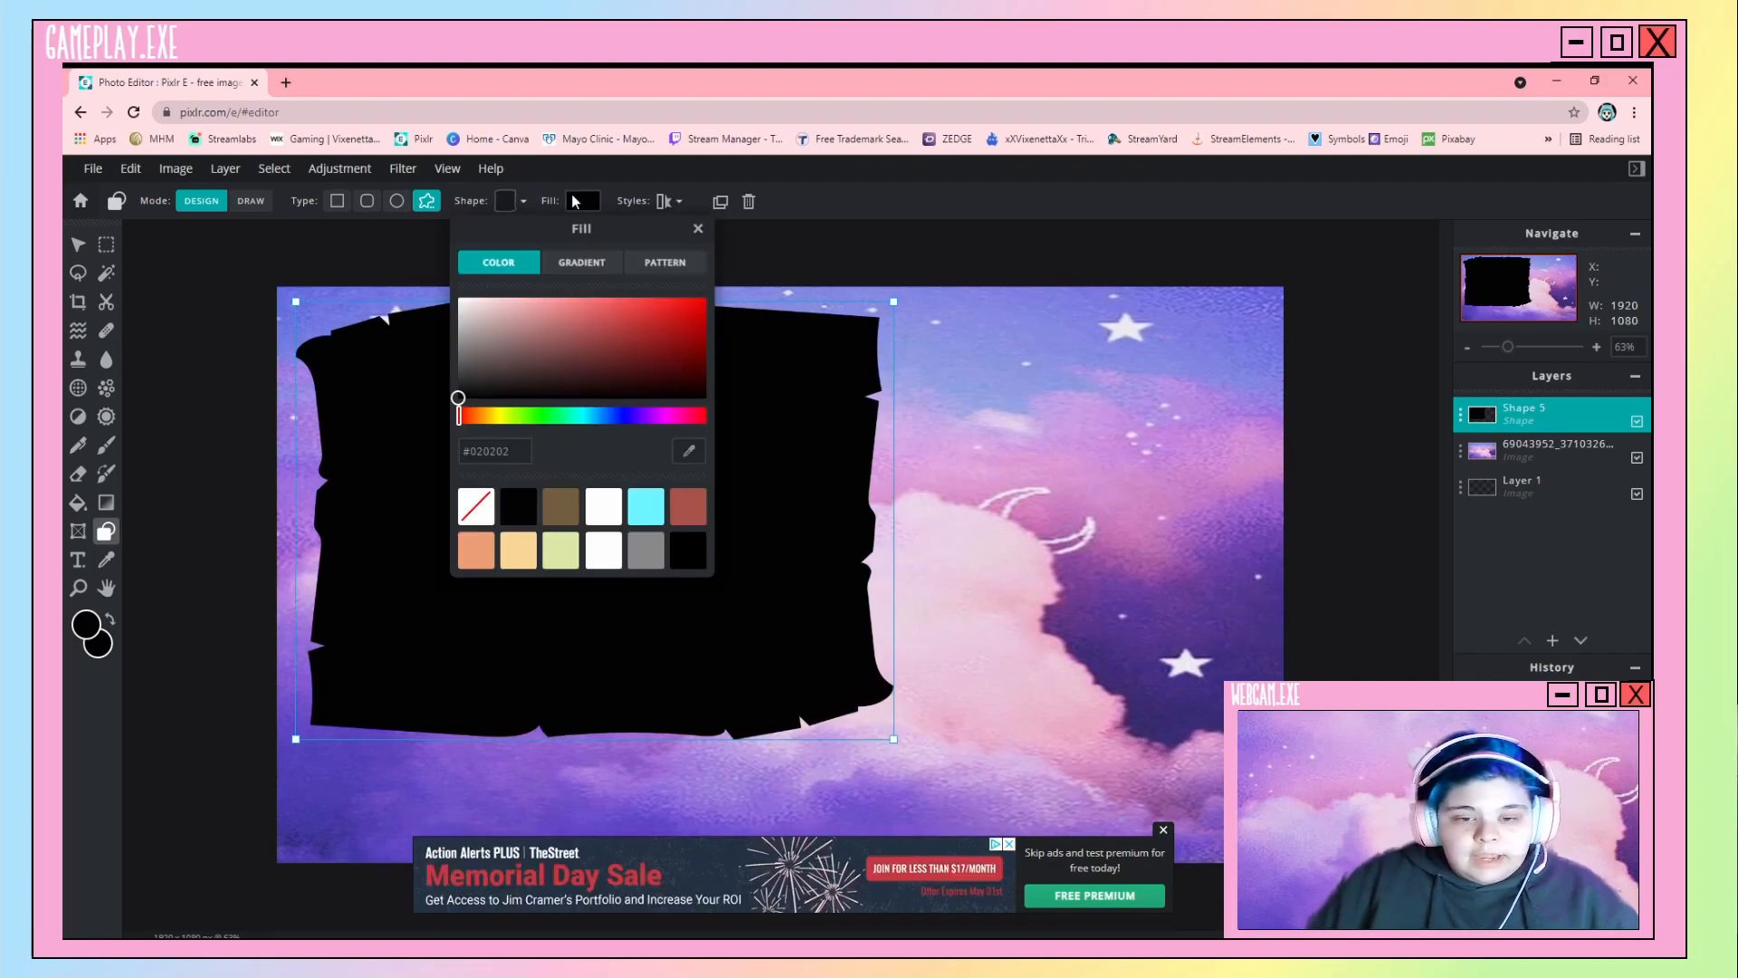
pyautogui.click(827, 332)
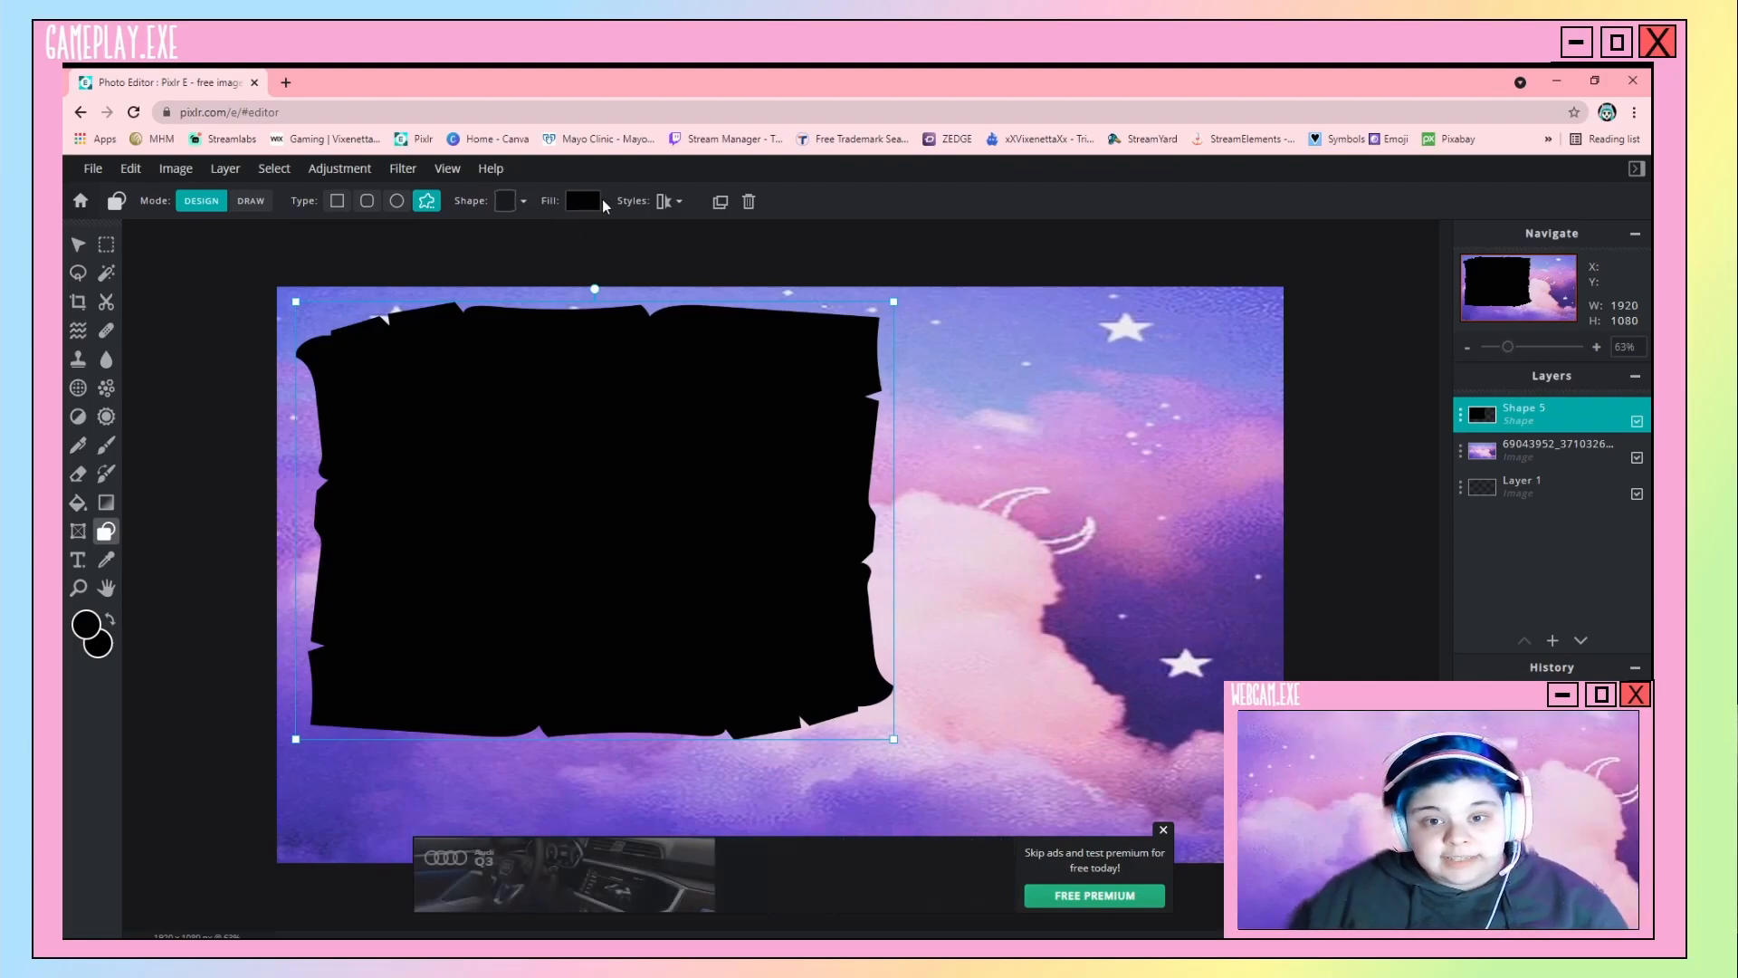
pyautogui.click(589, 201)
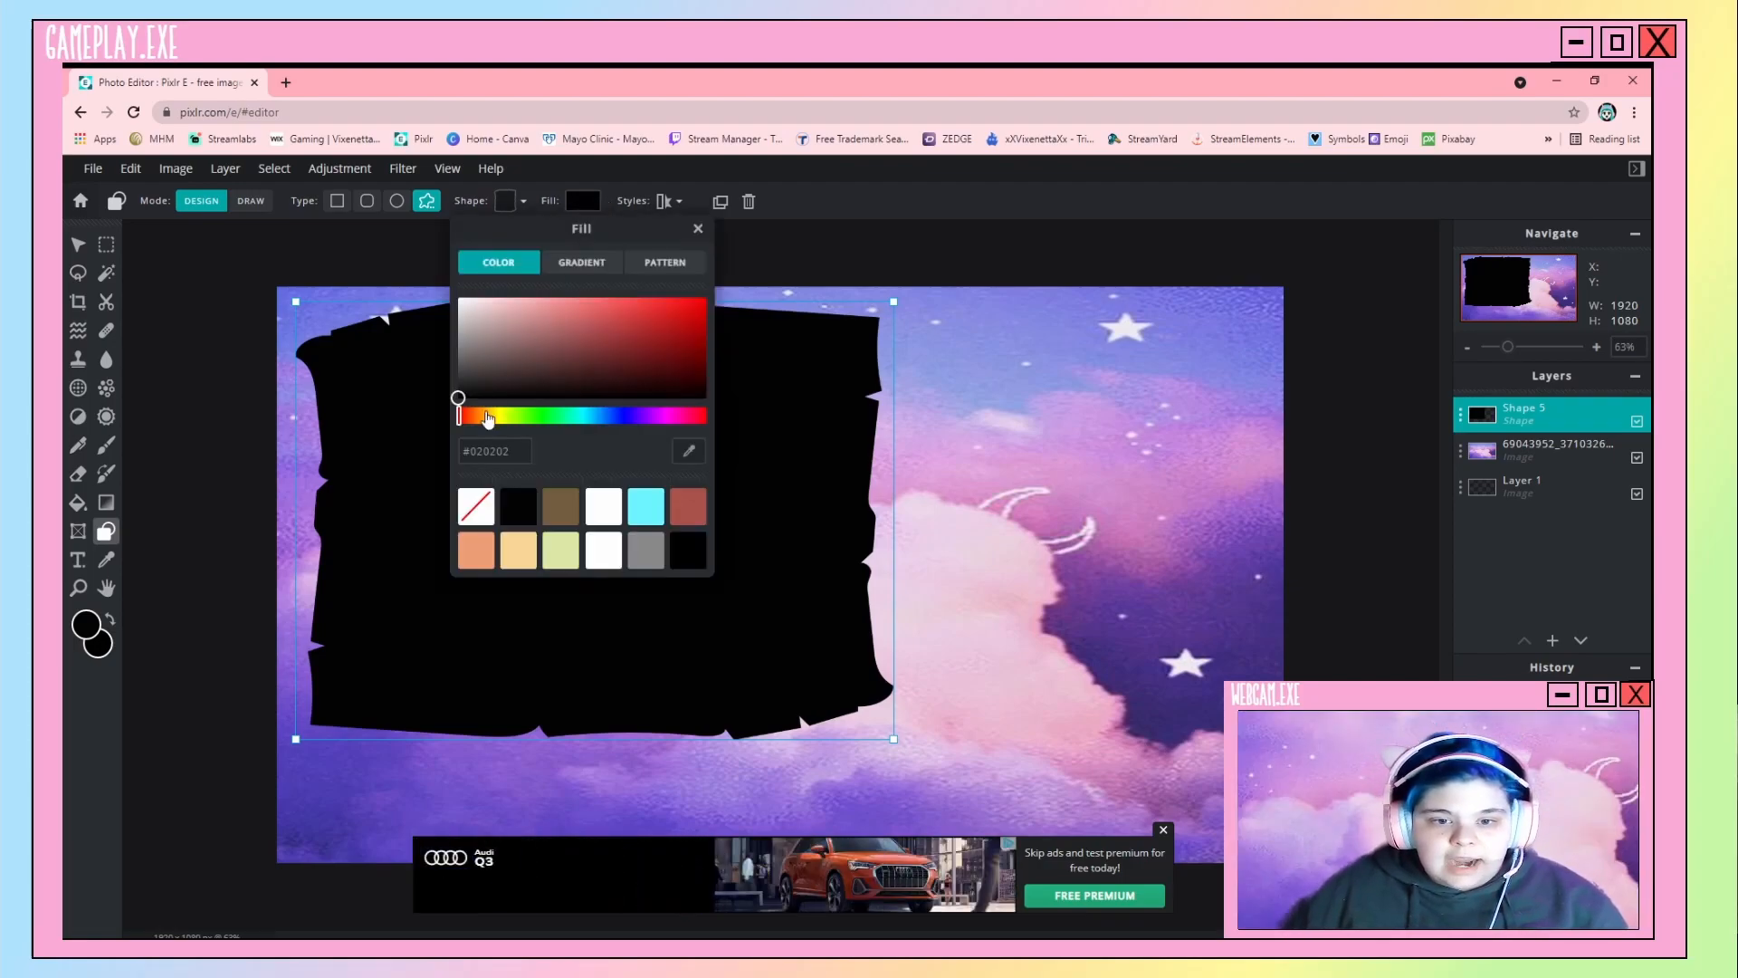
pyautogui.click(476, 509)
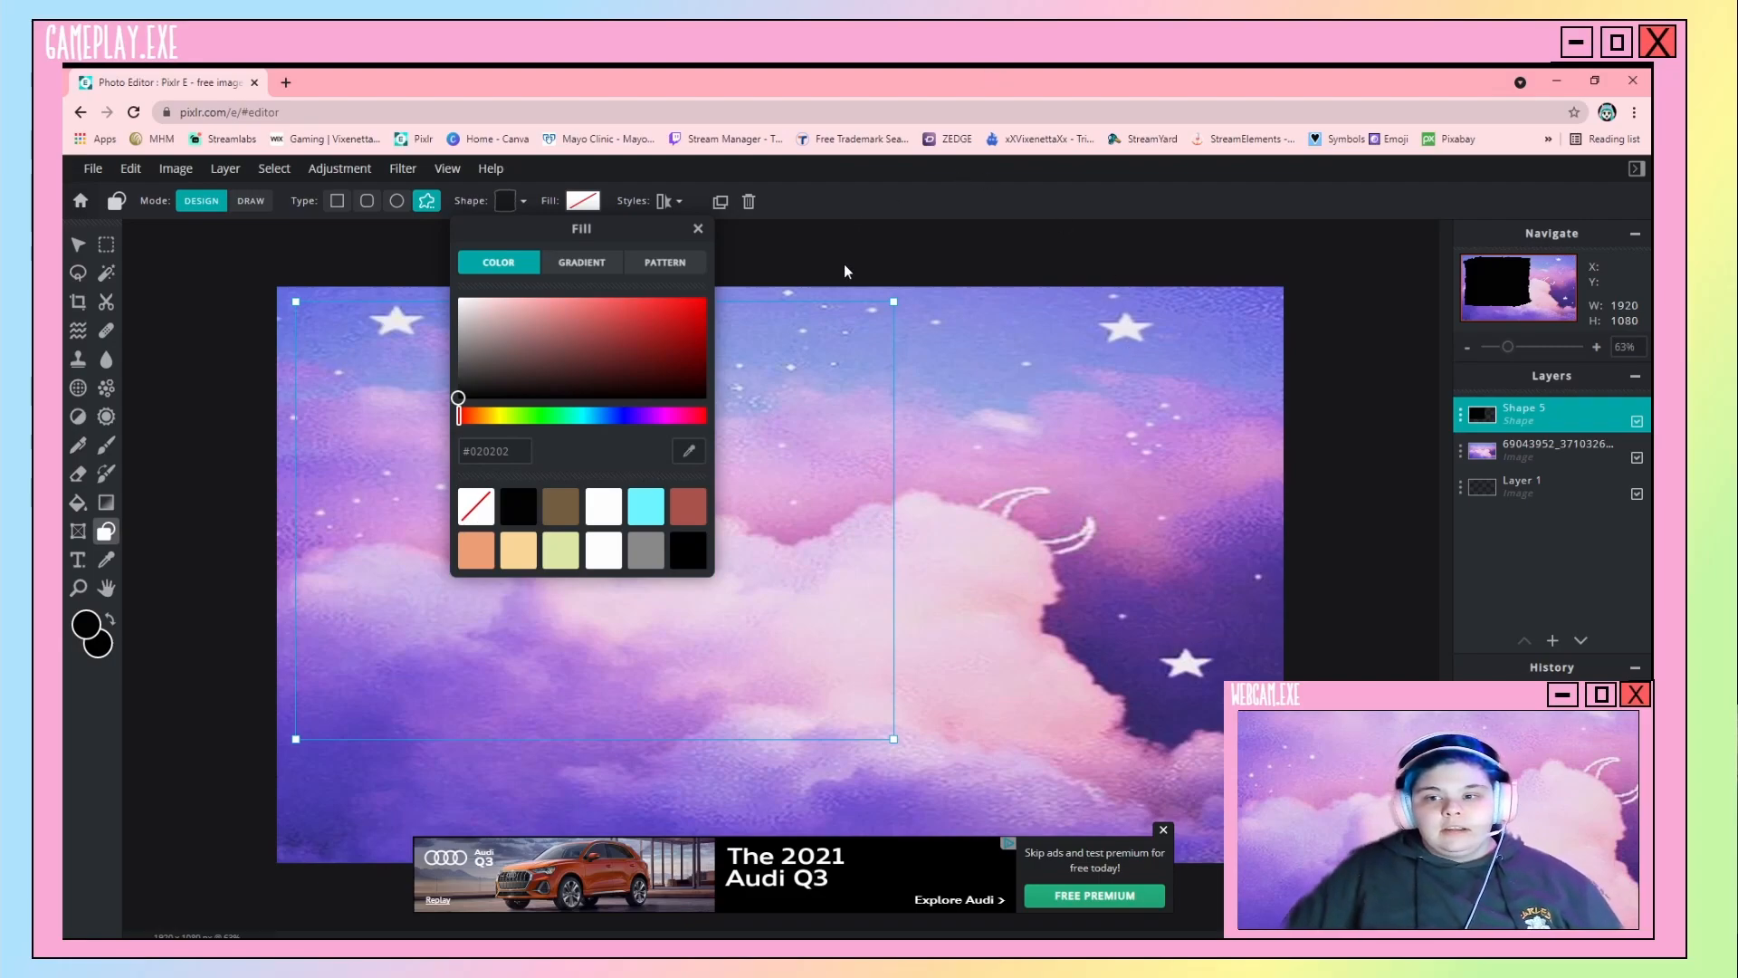
# Enable an outline on the torn-edge shape and set its size to 15.
pyautogui.click(677, 200)
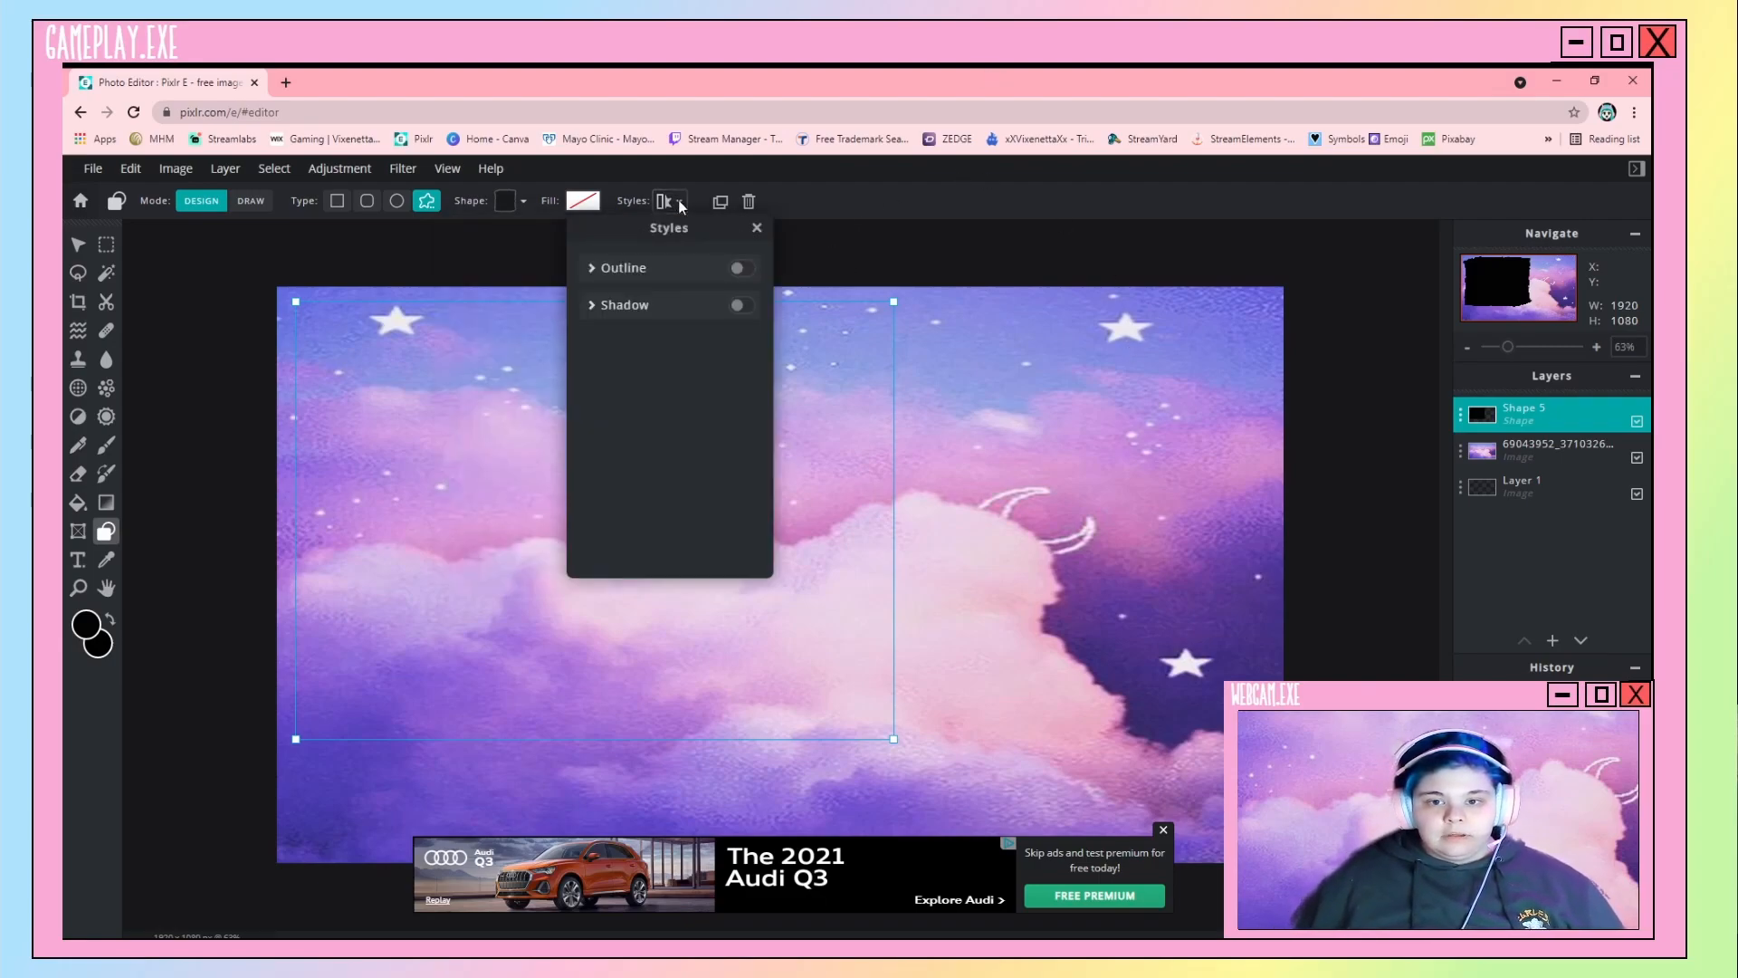
pyautogui.click(698, 268)
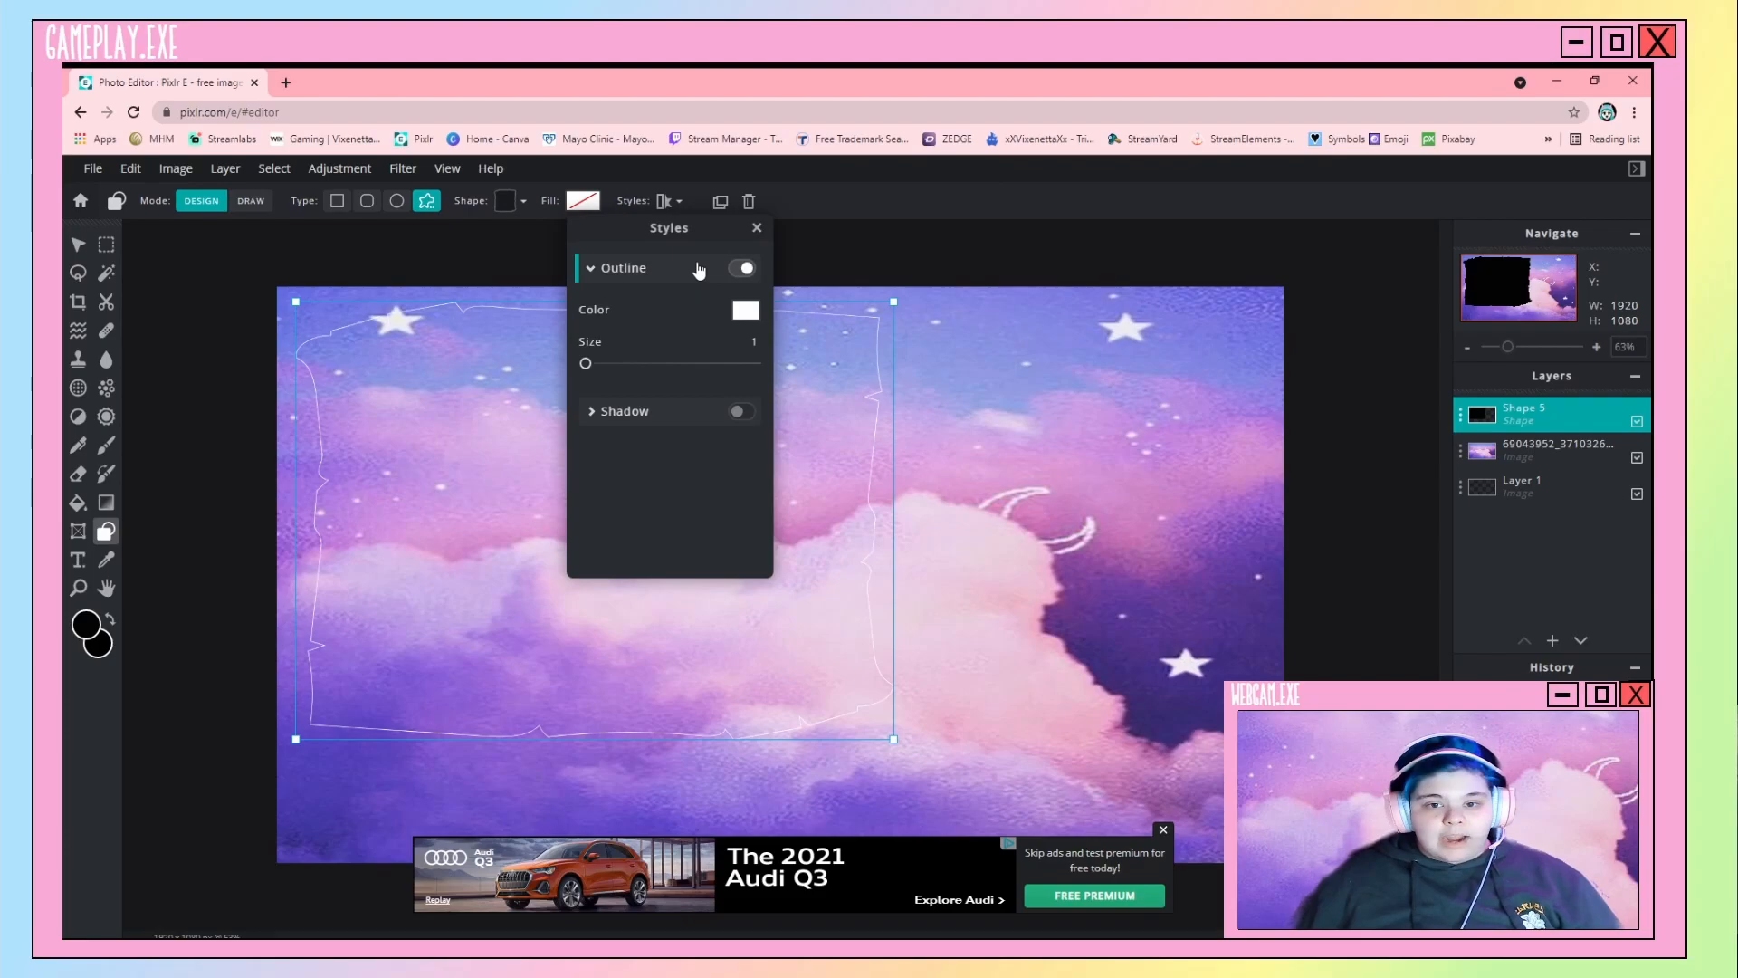
pyautogui.moveTo(585, 367); pyautogui.dragTo(613, 366)
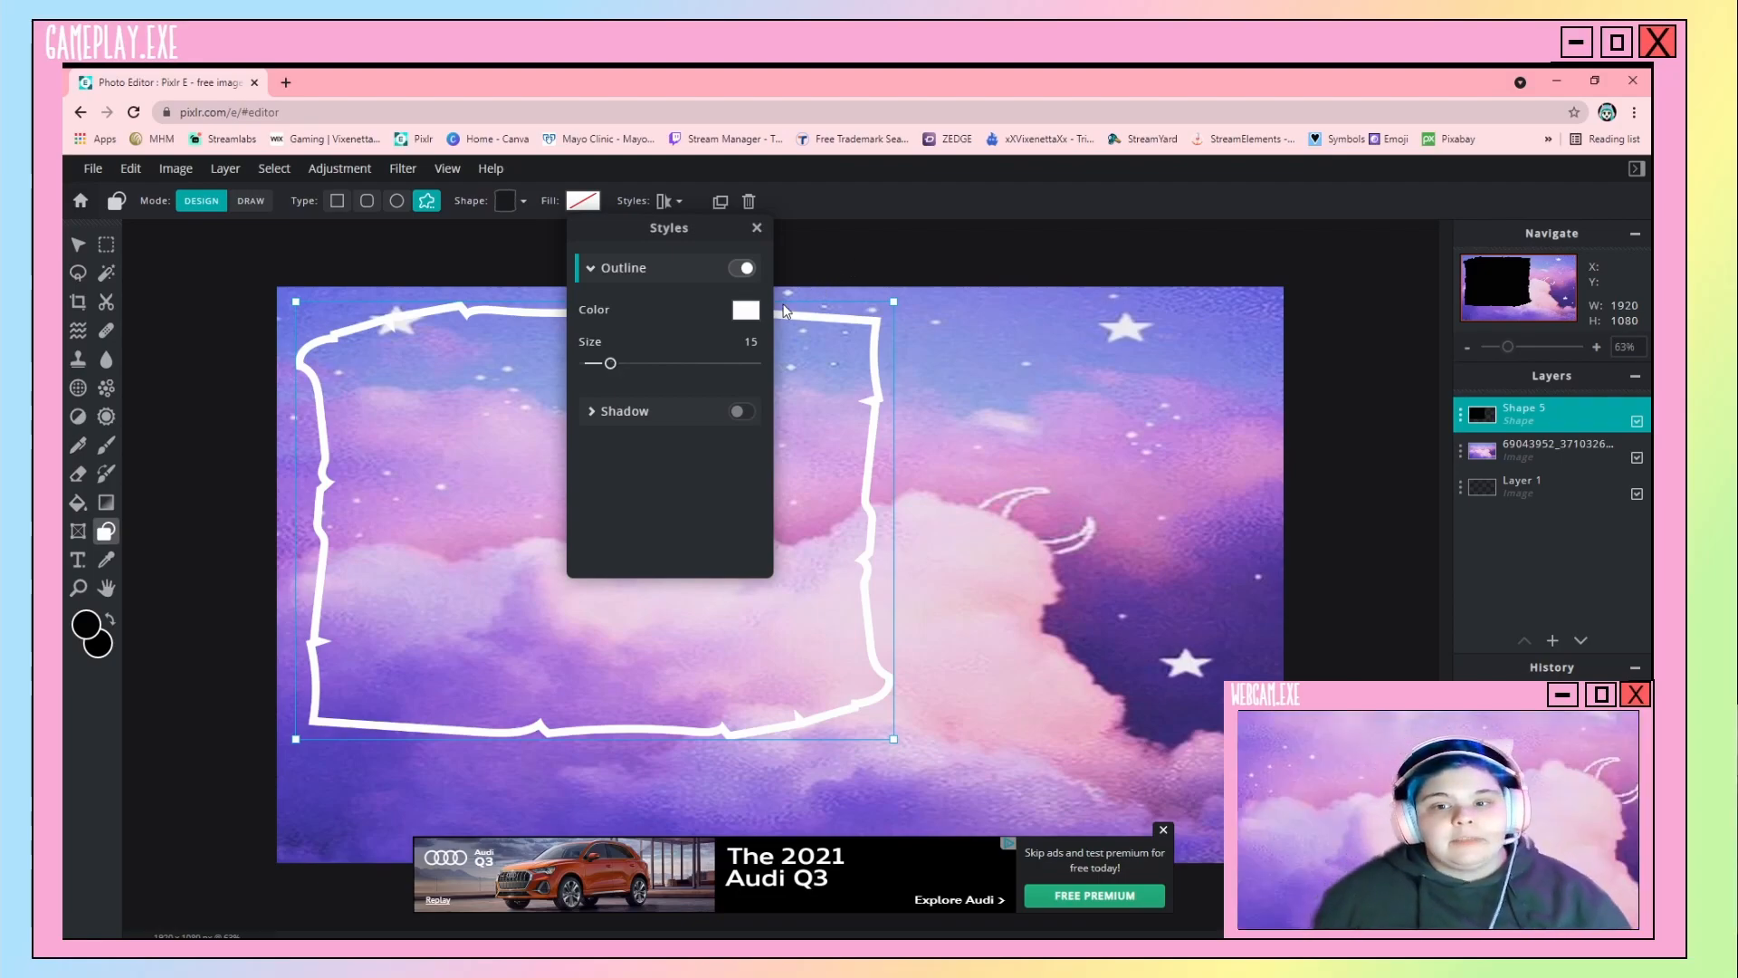
# Colour the shape's outline pink #CA81C2, sampled from the clouds in the image.
pyautogui.click(743, 313)
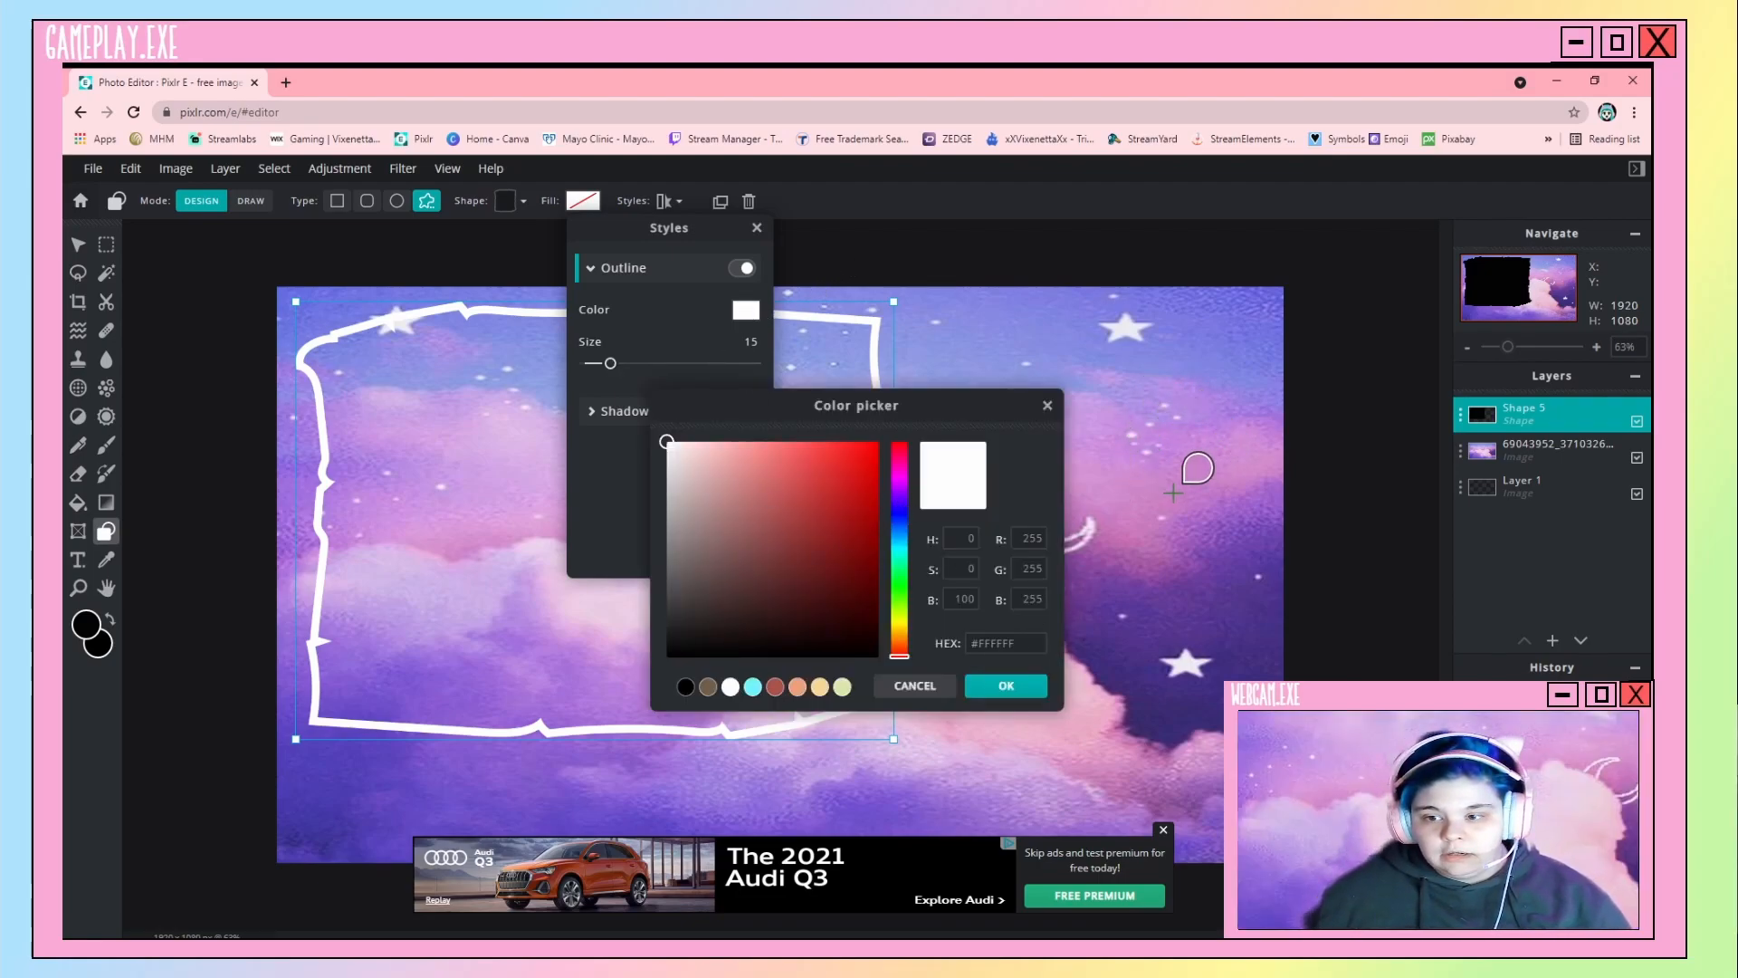
pyautogui.click(1117, 508)
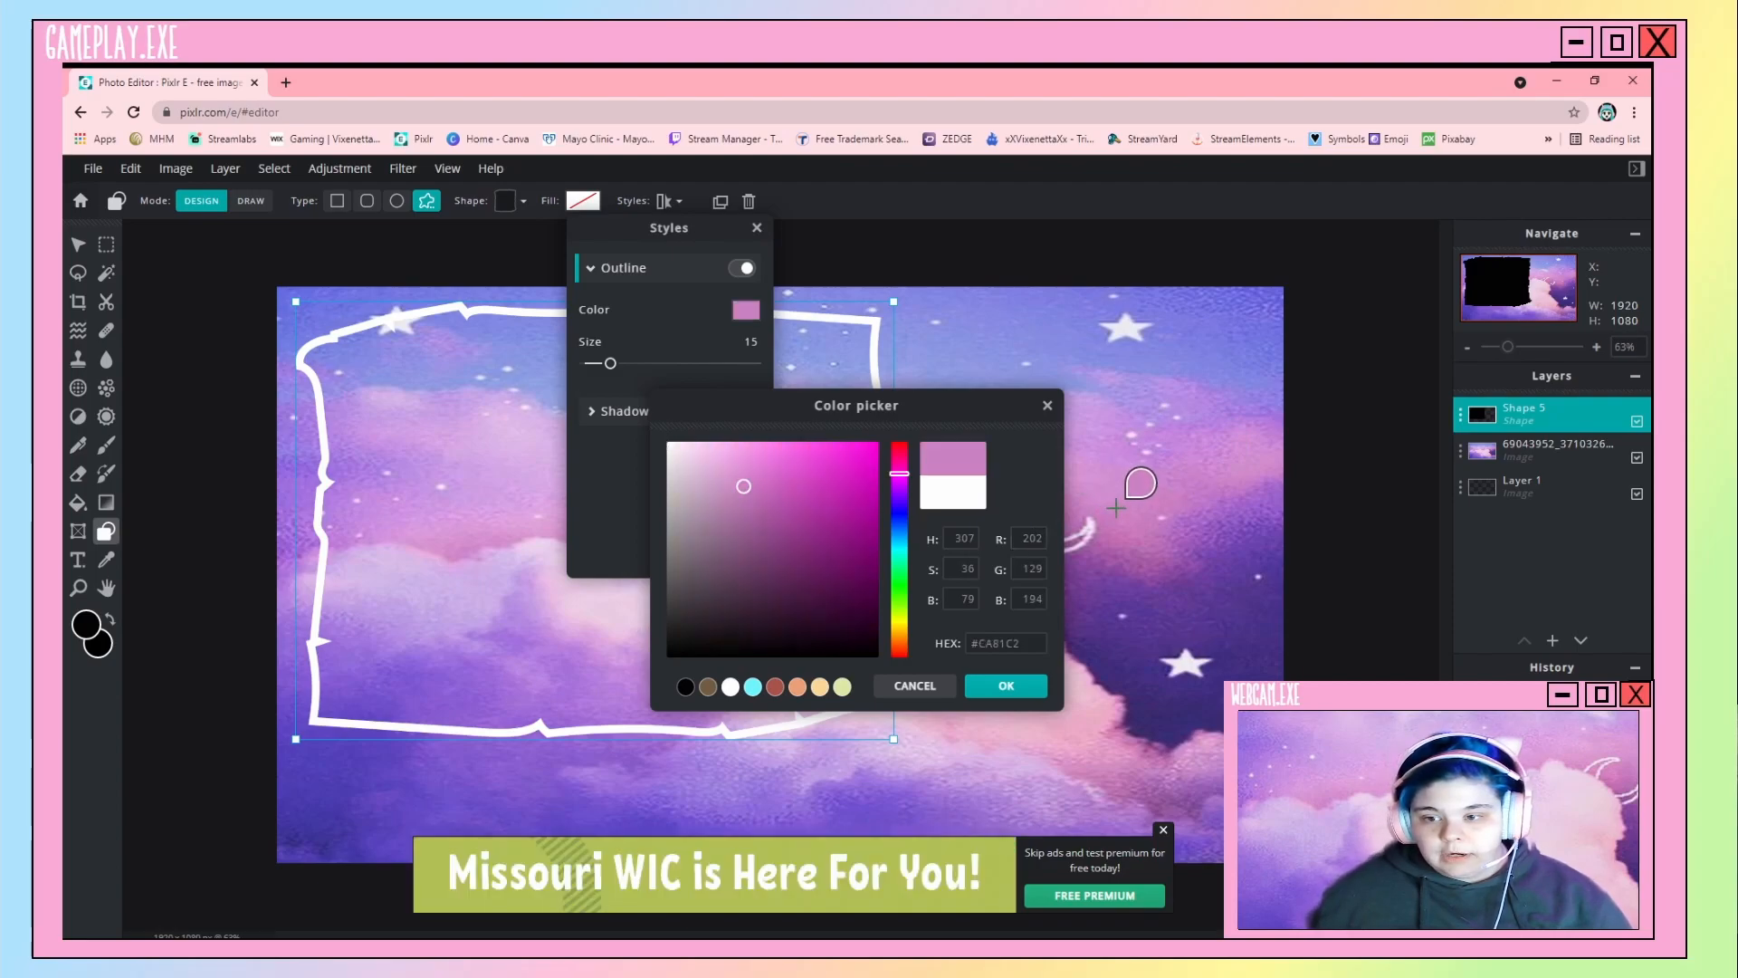
pyautogui.click(987, 681)
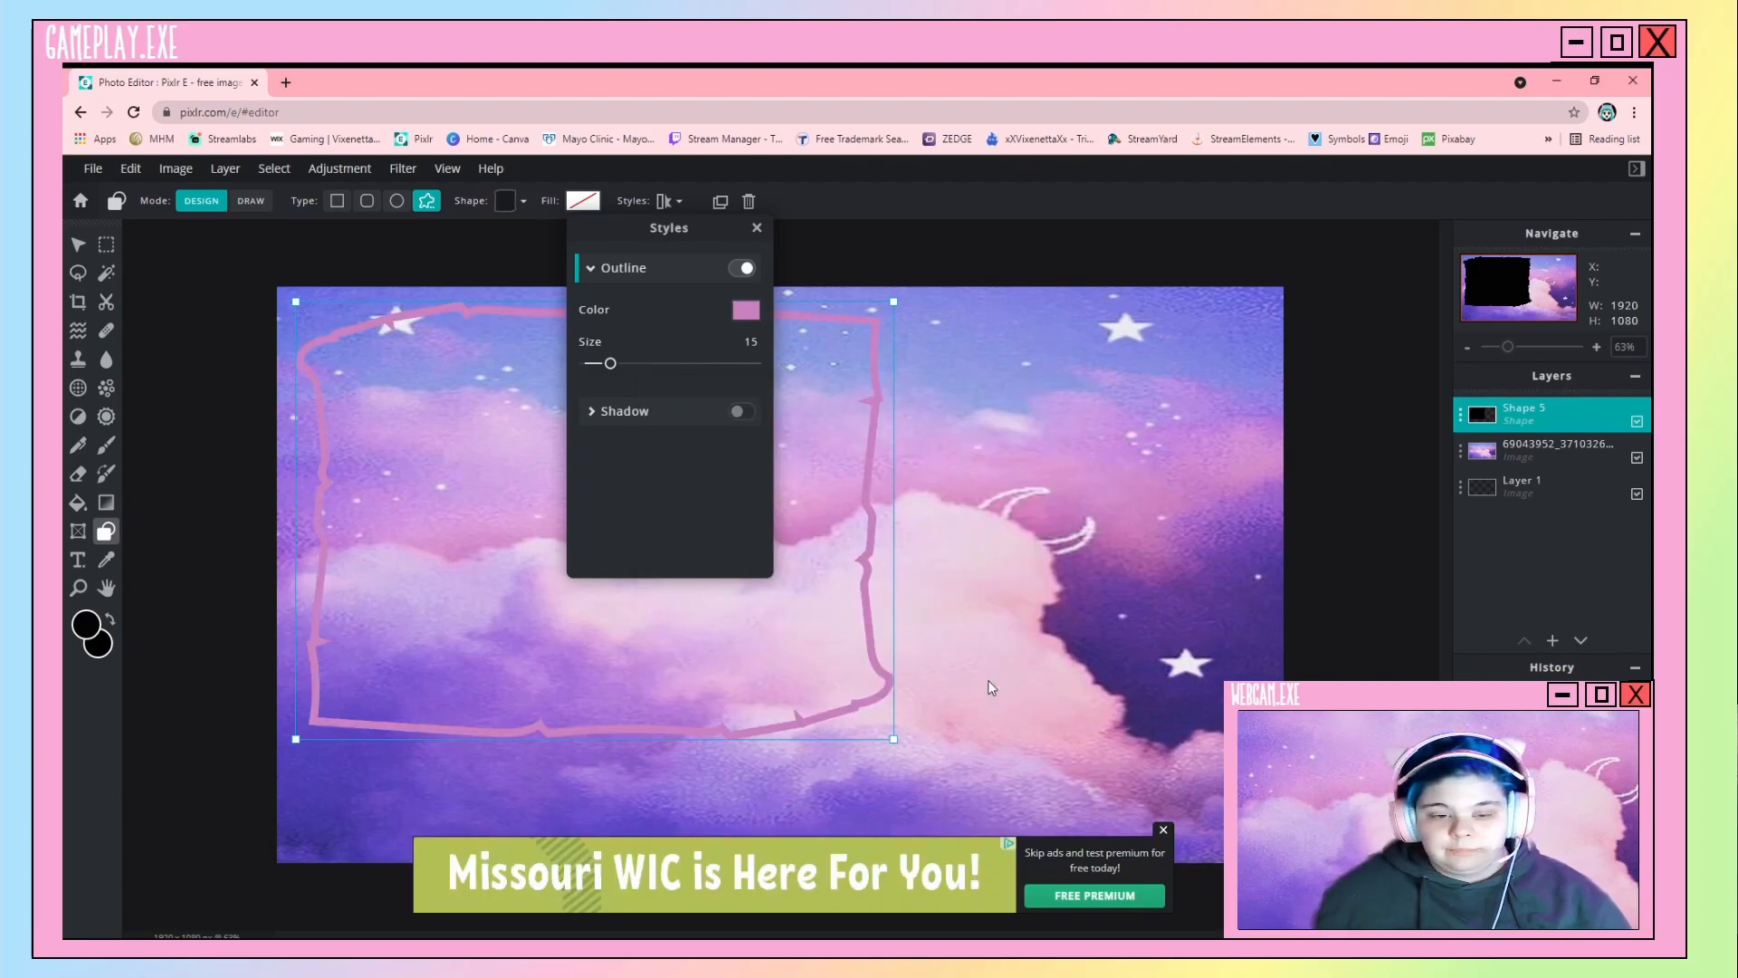
pyautogui.click(1033, 599)
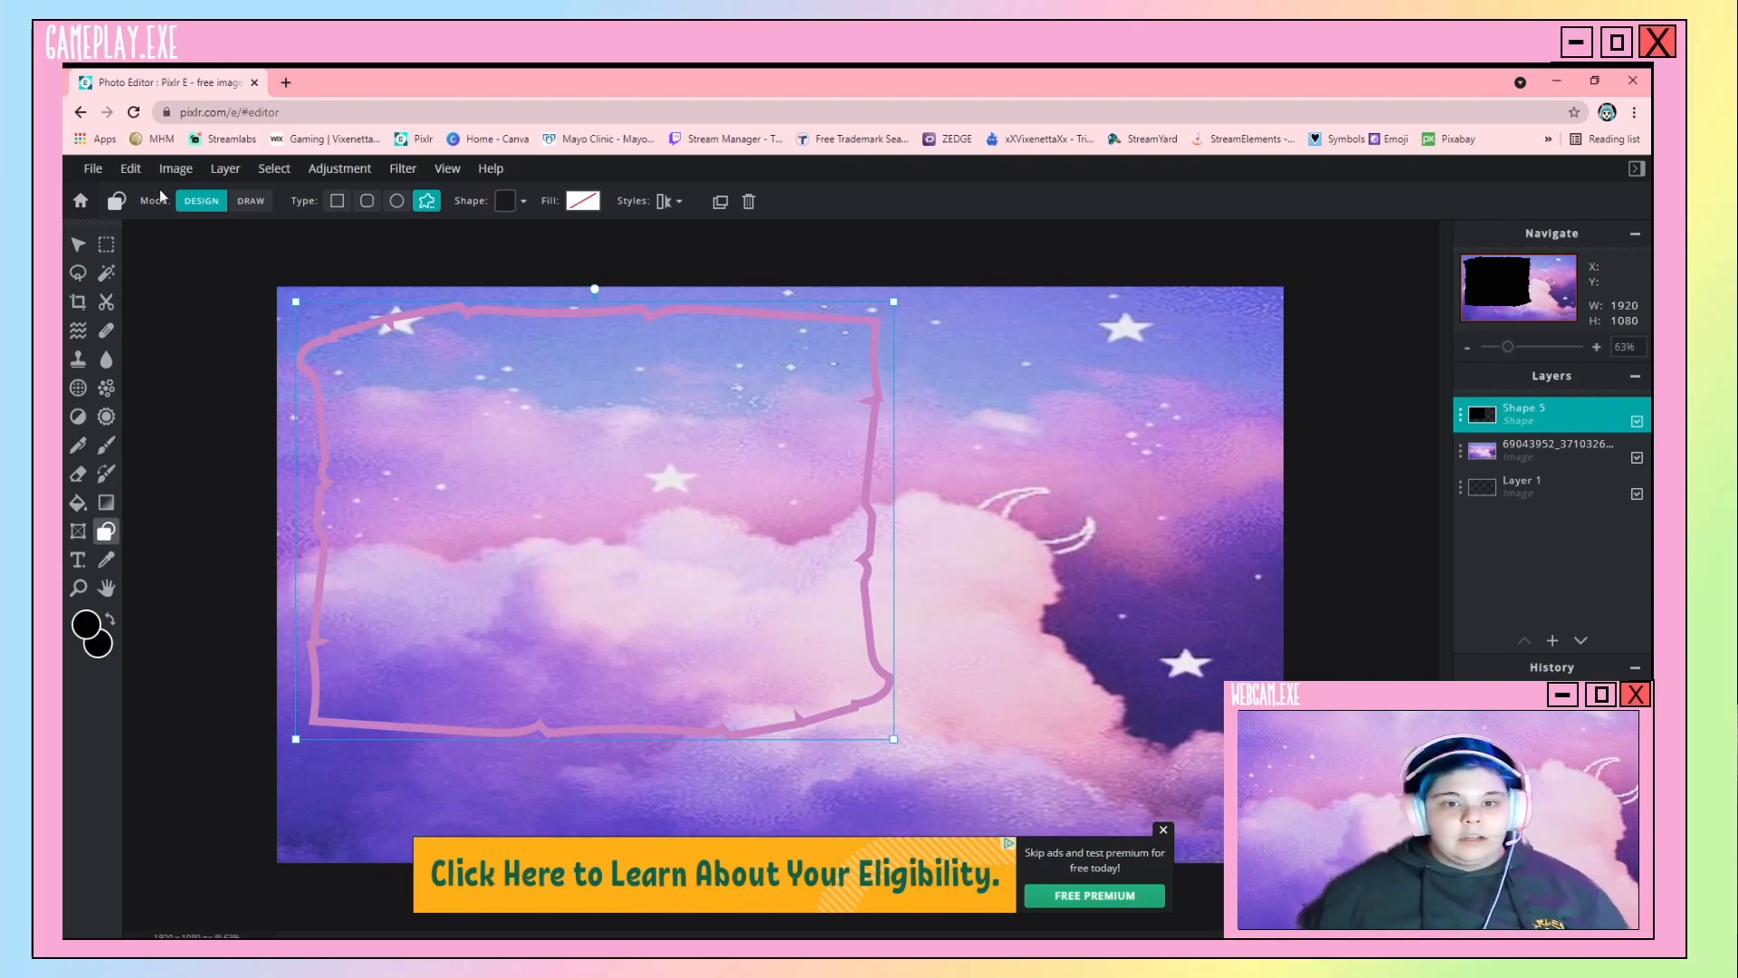
# Cut rectangular areas out of the cloud image layer inside the pink outline, extending the opening up towards its upper edge.
pyautogui.click(108, 302)
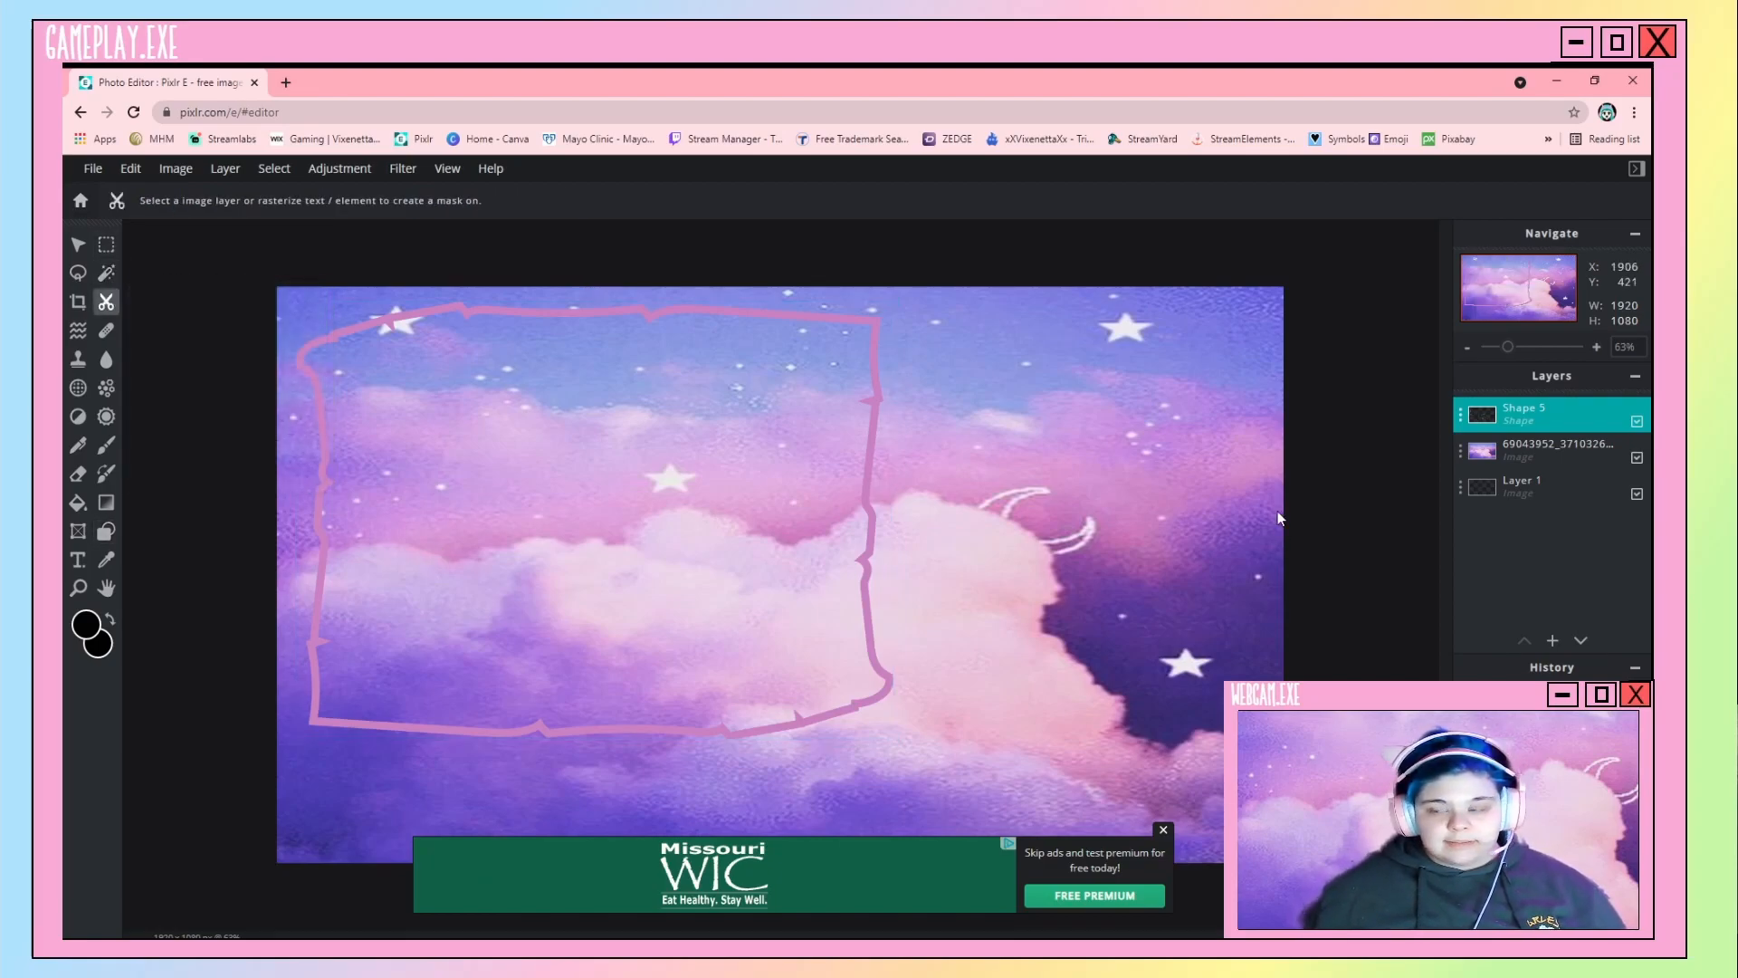
pyautogui.click(1540, 448)
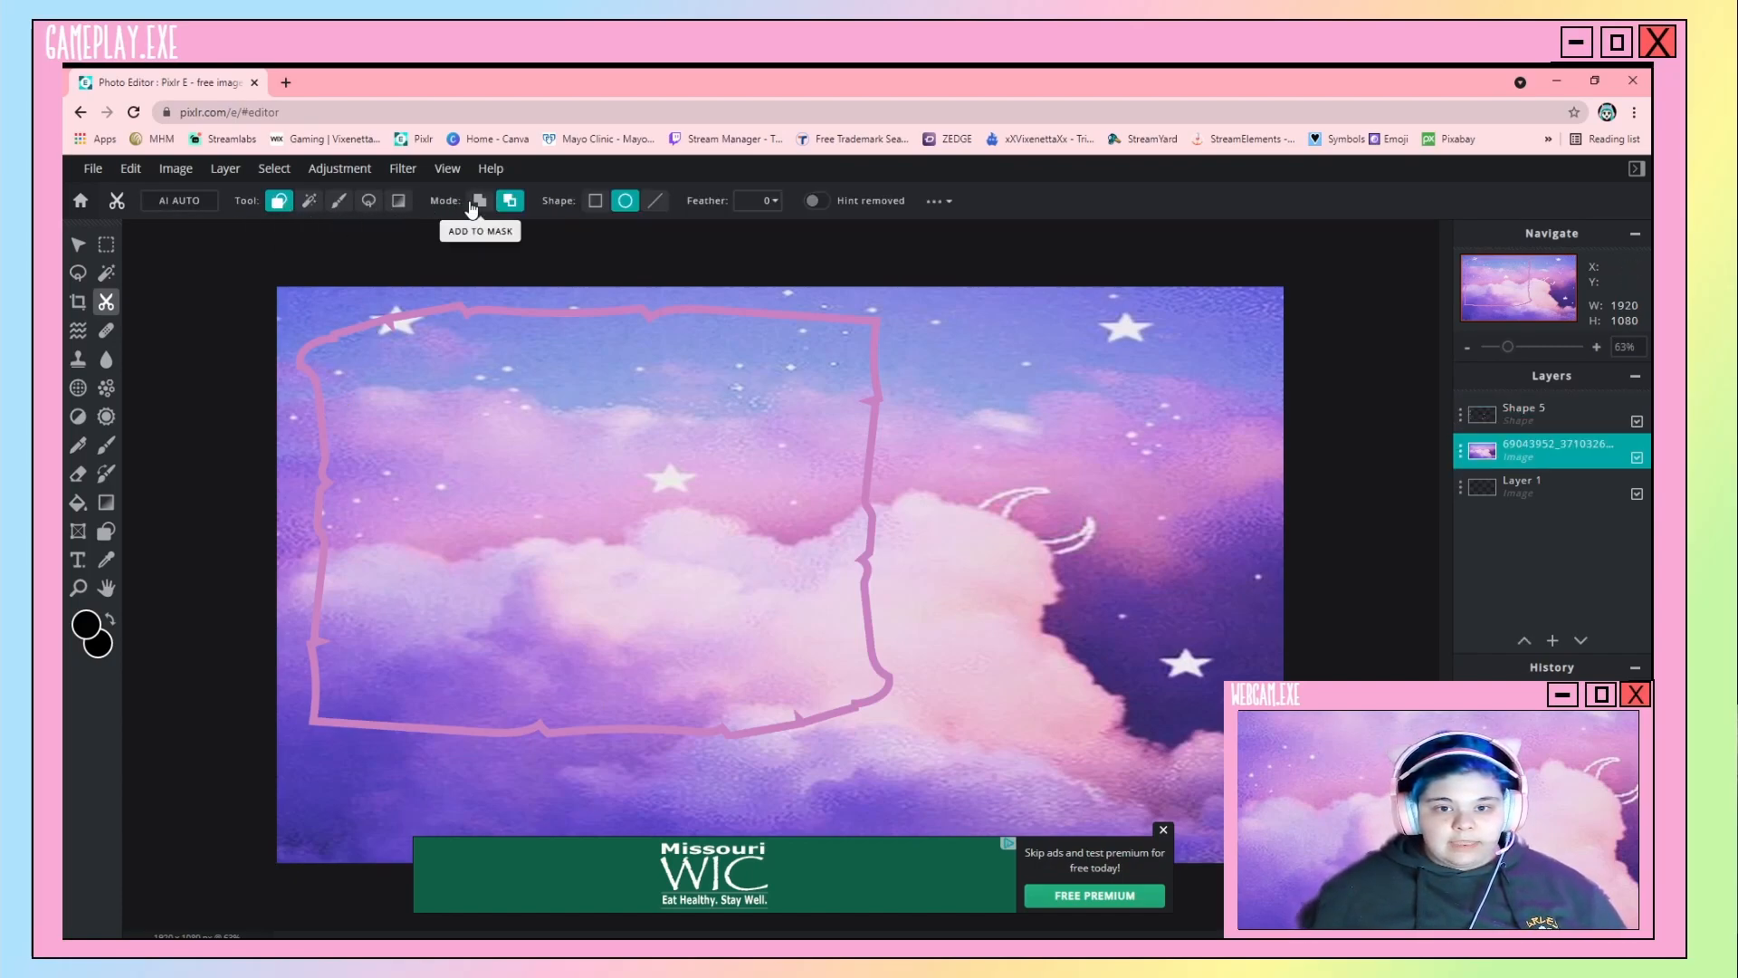
pyautogui.click(595, 200)
pyautogui.moveTo(551, 404)
pyautogui.mouseDown()
pyautogui.moveTo(724, 462)
pyautogui.moveTo(869, 591)
pyautogui.moveTo(695, 831)
pyautogui.moveTo(840, 675)
pyautogui.moveTo(863, 697)
pyautogui.mouseUp()
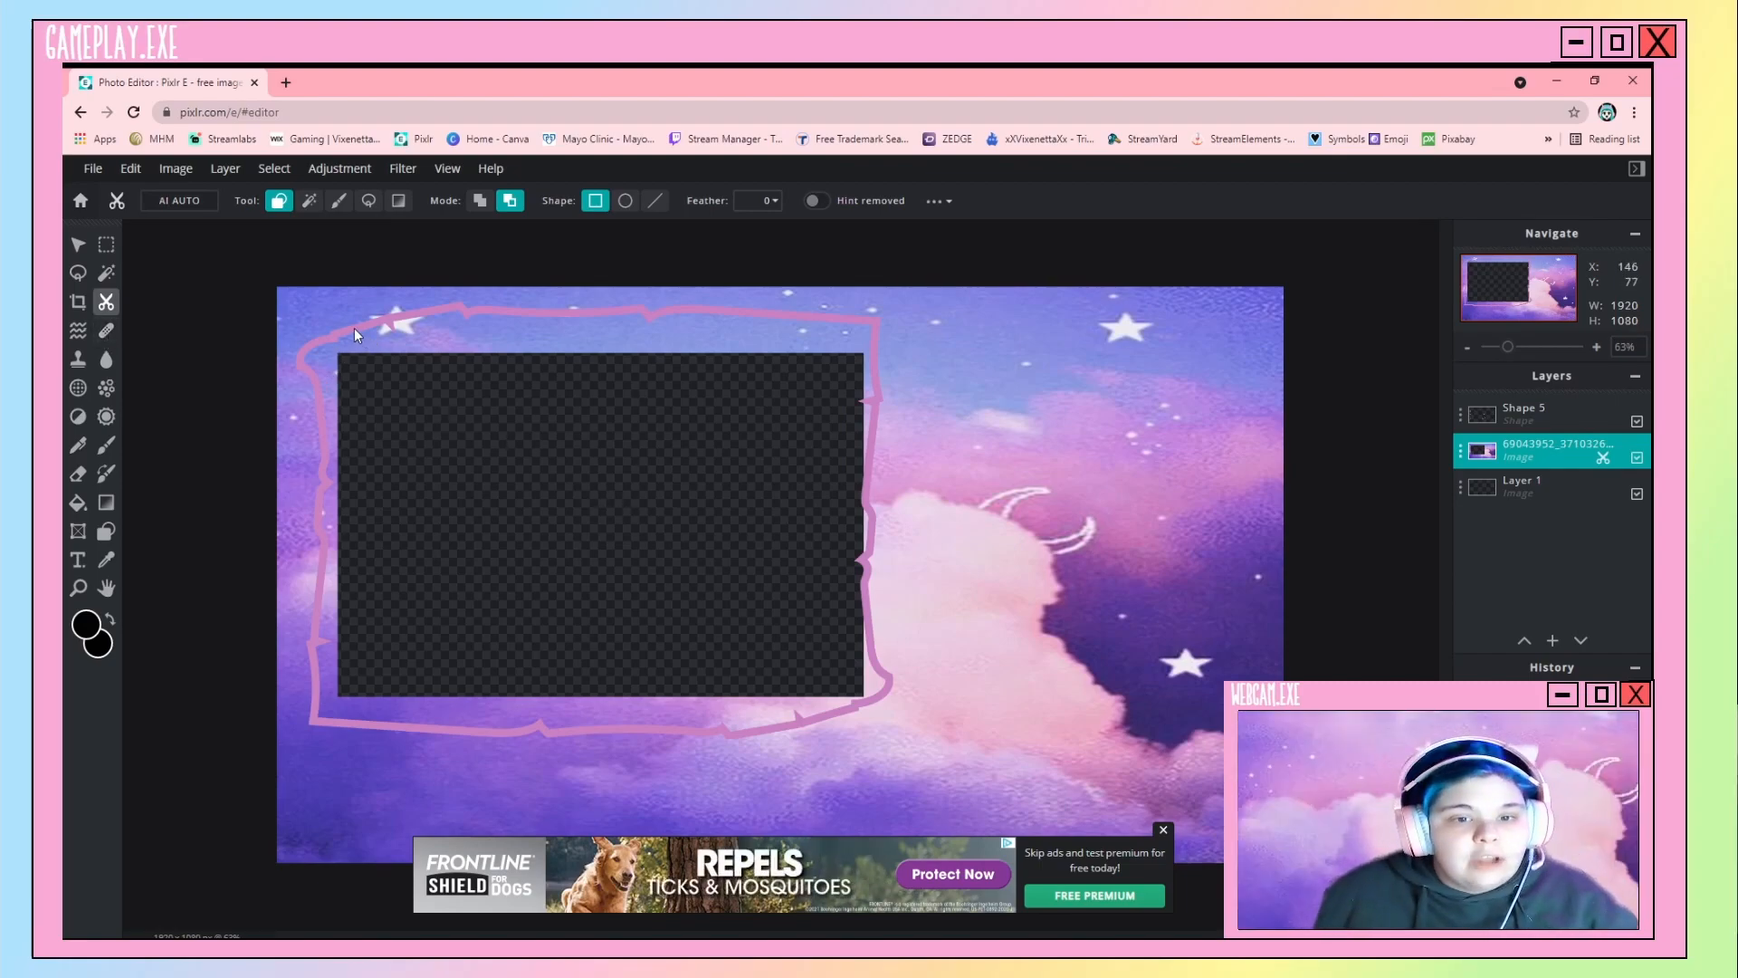
pyautogui.moveTo(351, 327); pyautogui.dragTo(839, 371)
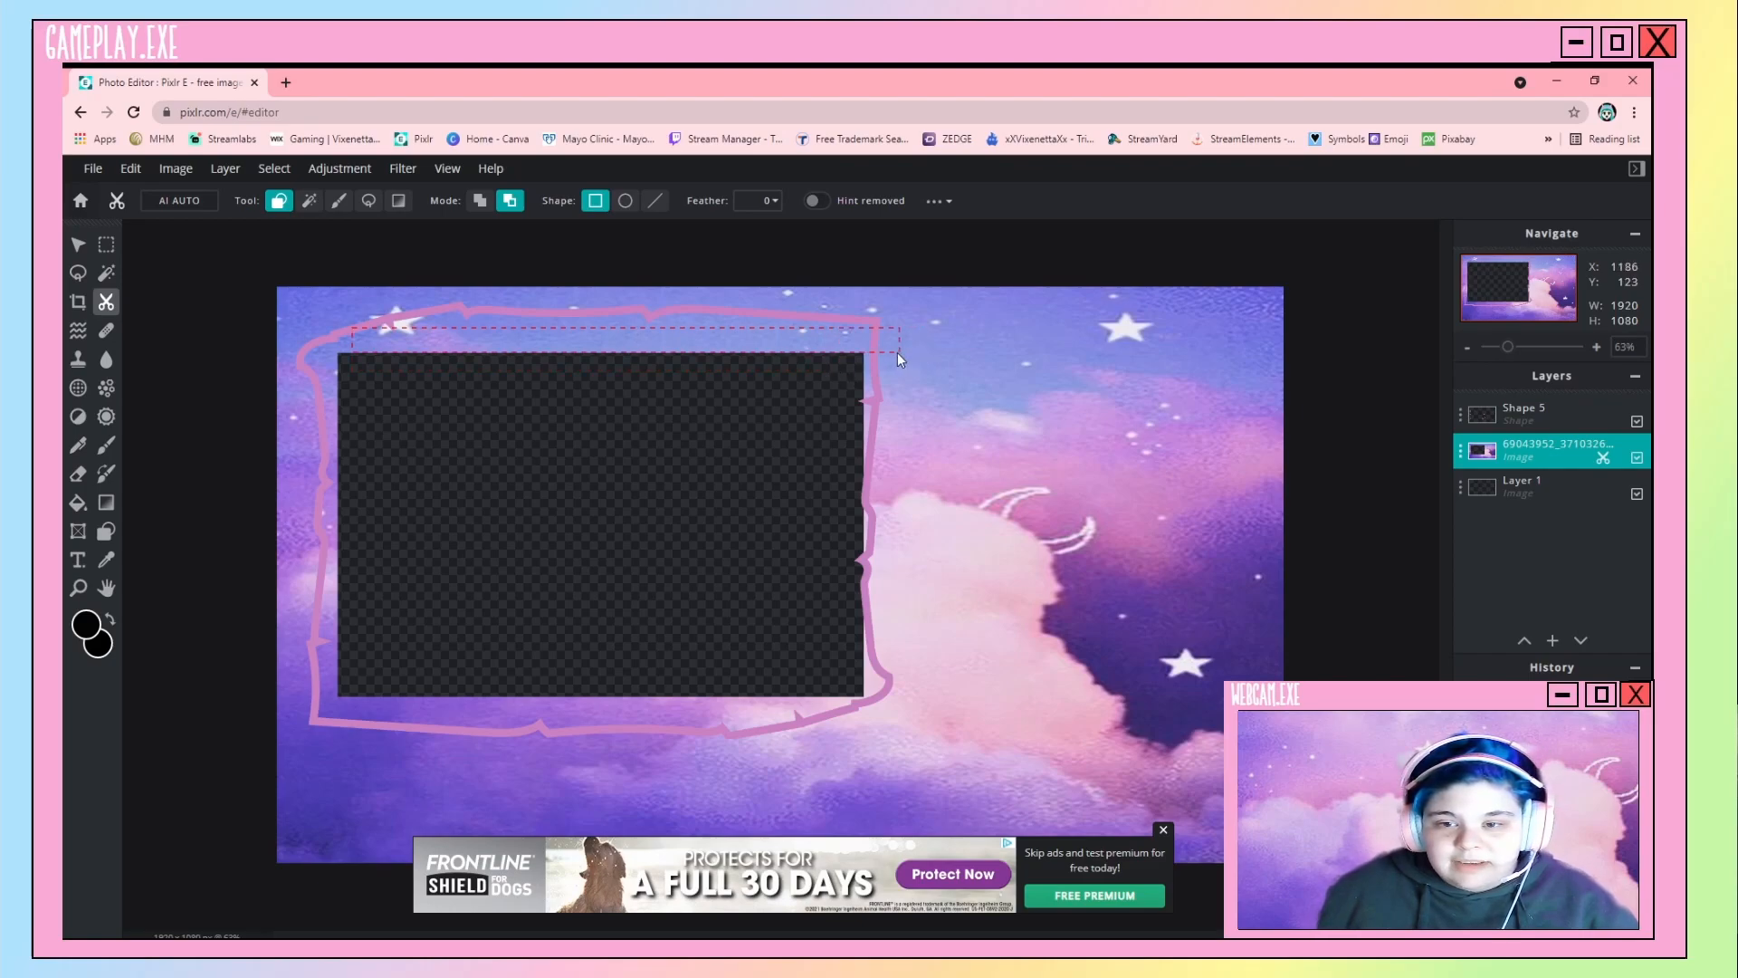
pyautogui.moveTo(872, 370); pyautogui.dragTo(876, 400)
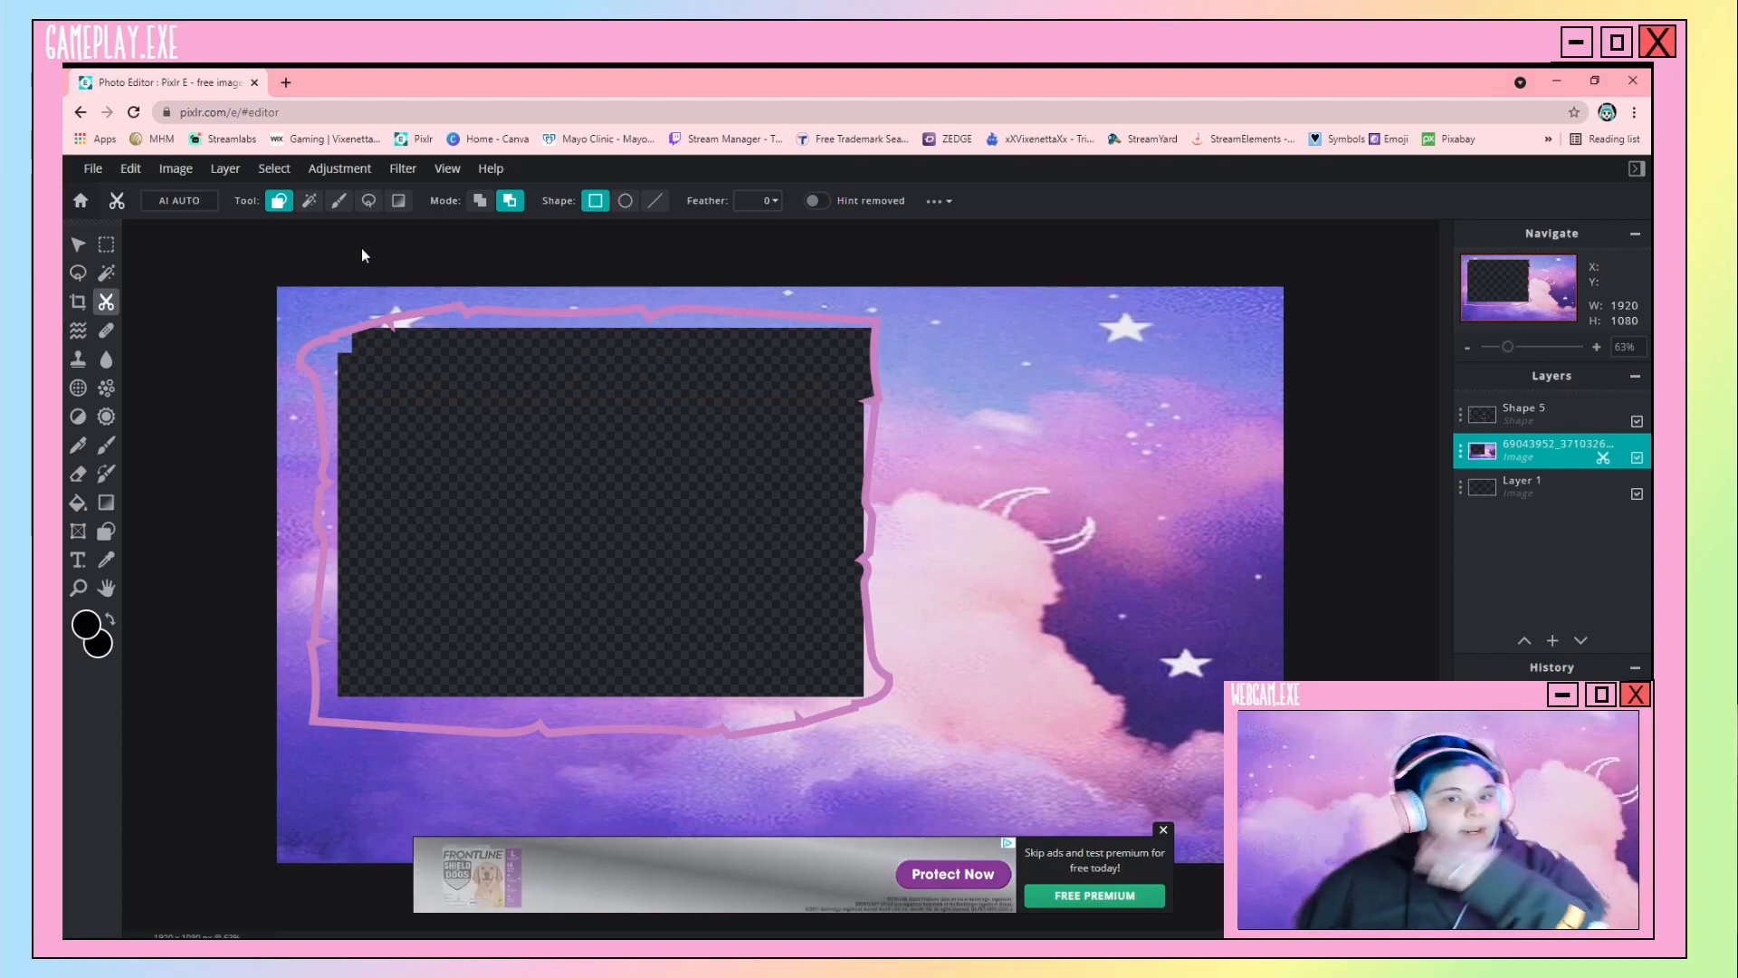
# Cut away a strip of the cloud image below the outline's upper-left edge with the 40 px cutout brush.
pyautogui.click(344, 203)
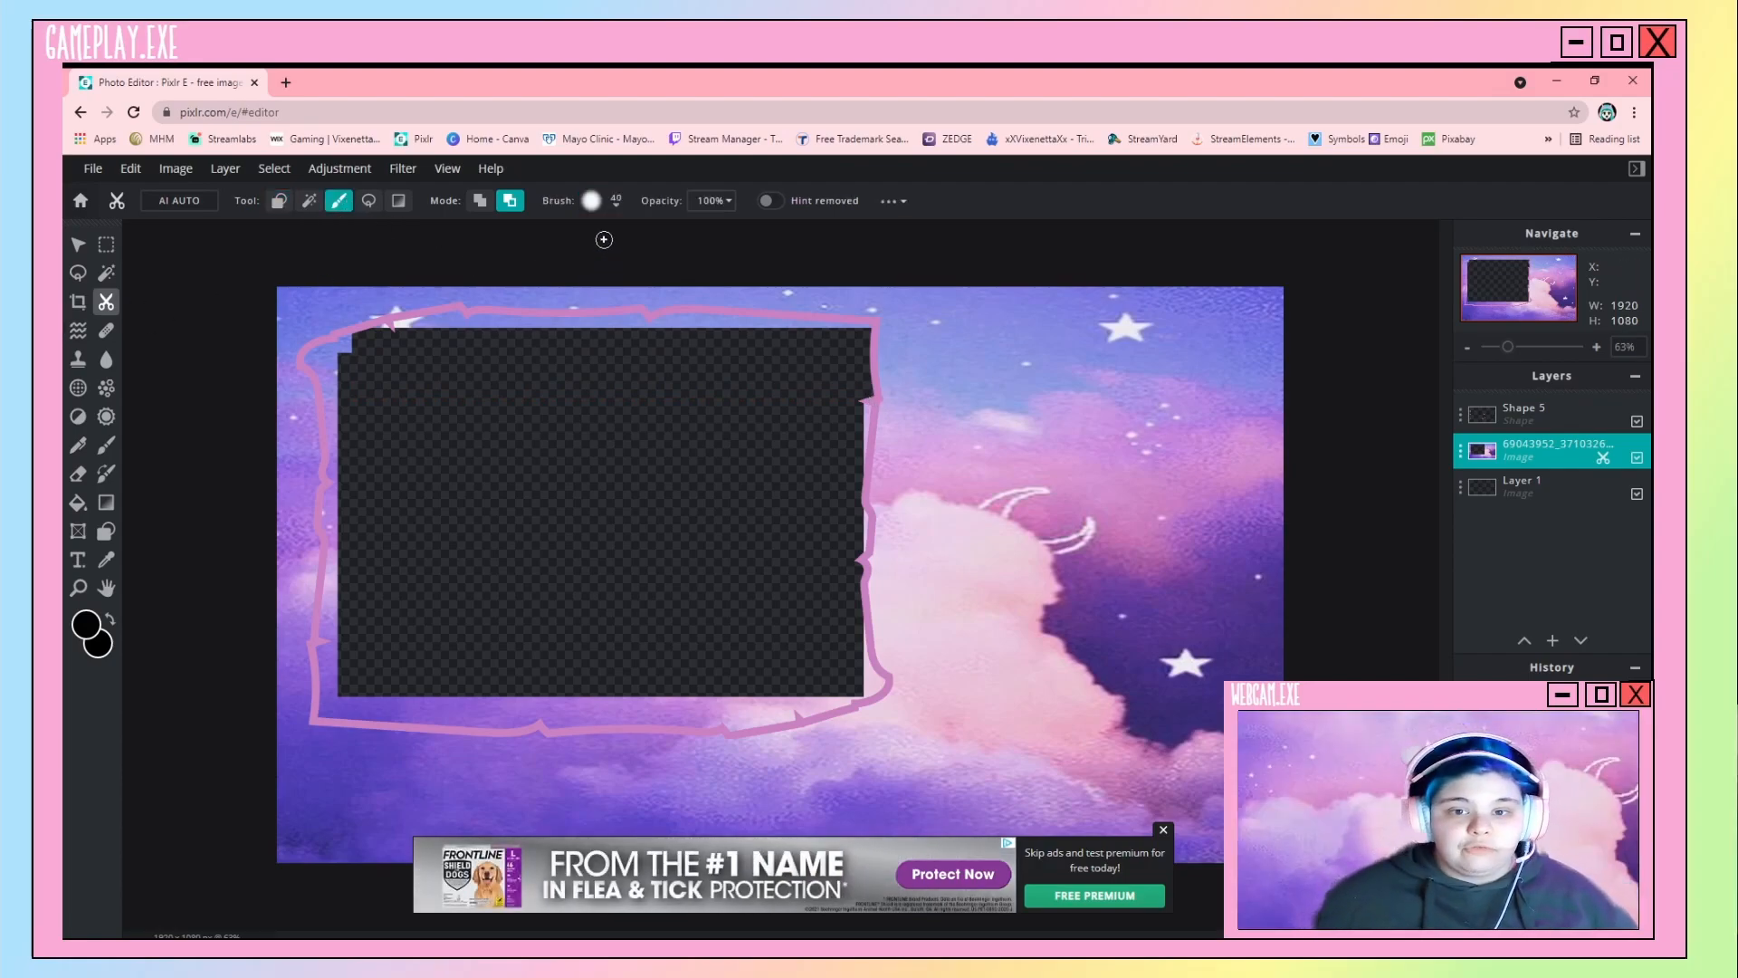
pyautogui.click(592, 201)
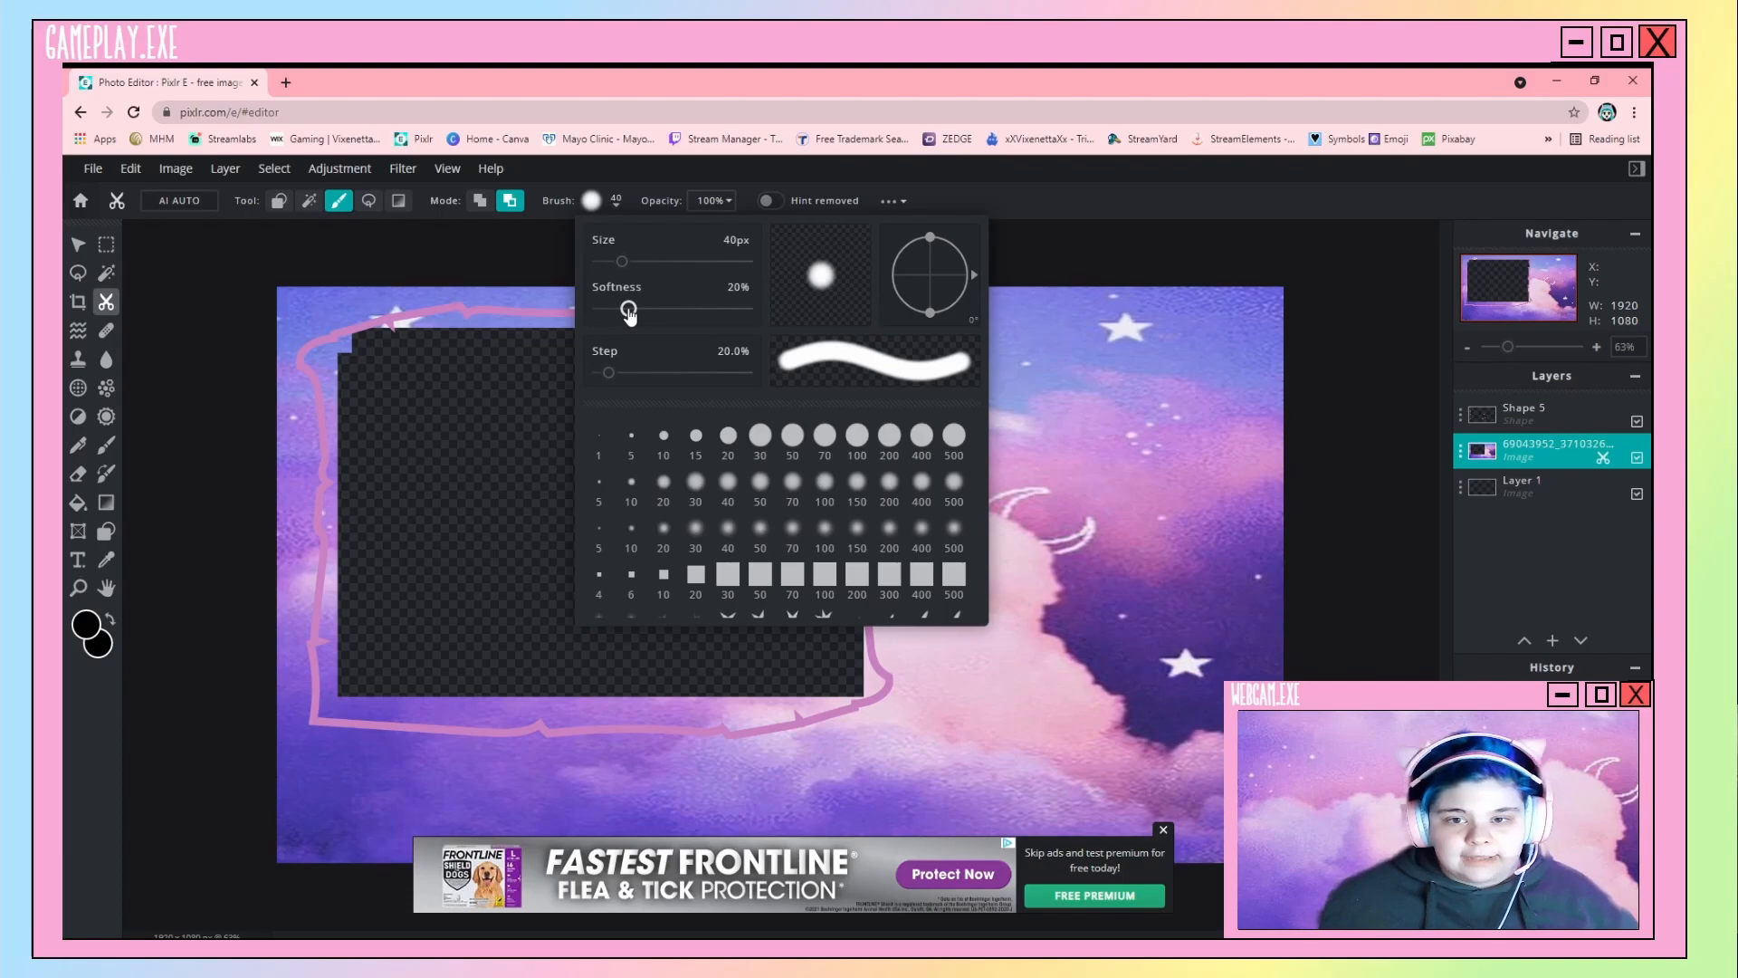
pyautogui.click(396, 345)
pyautogui.moveTo(415, 330); pyautogui.dragTo(518, 329)
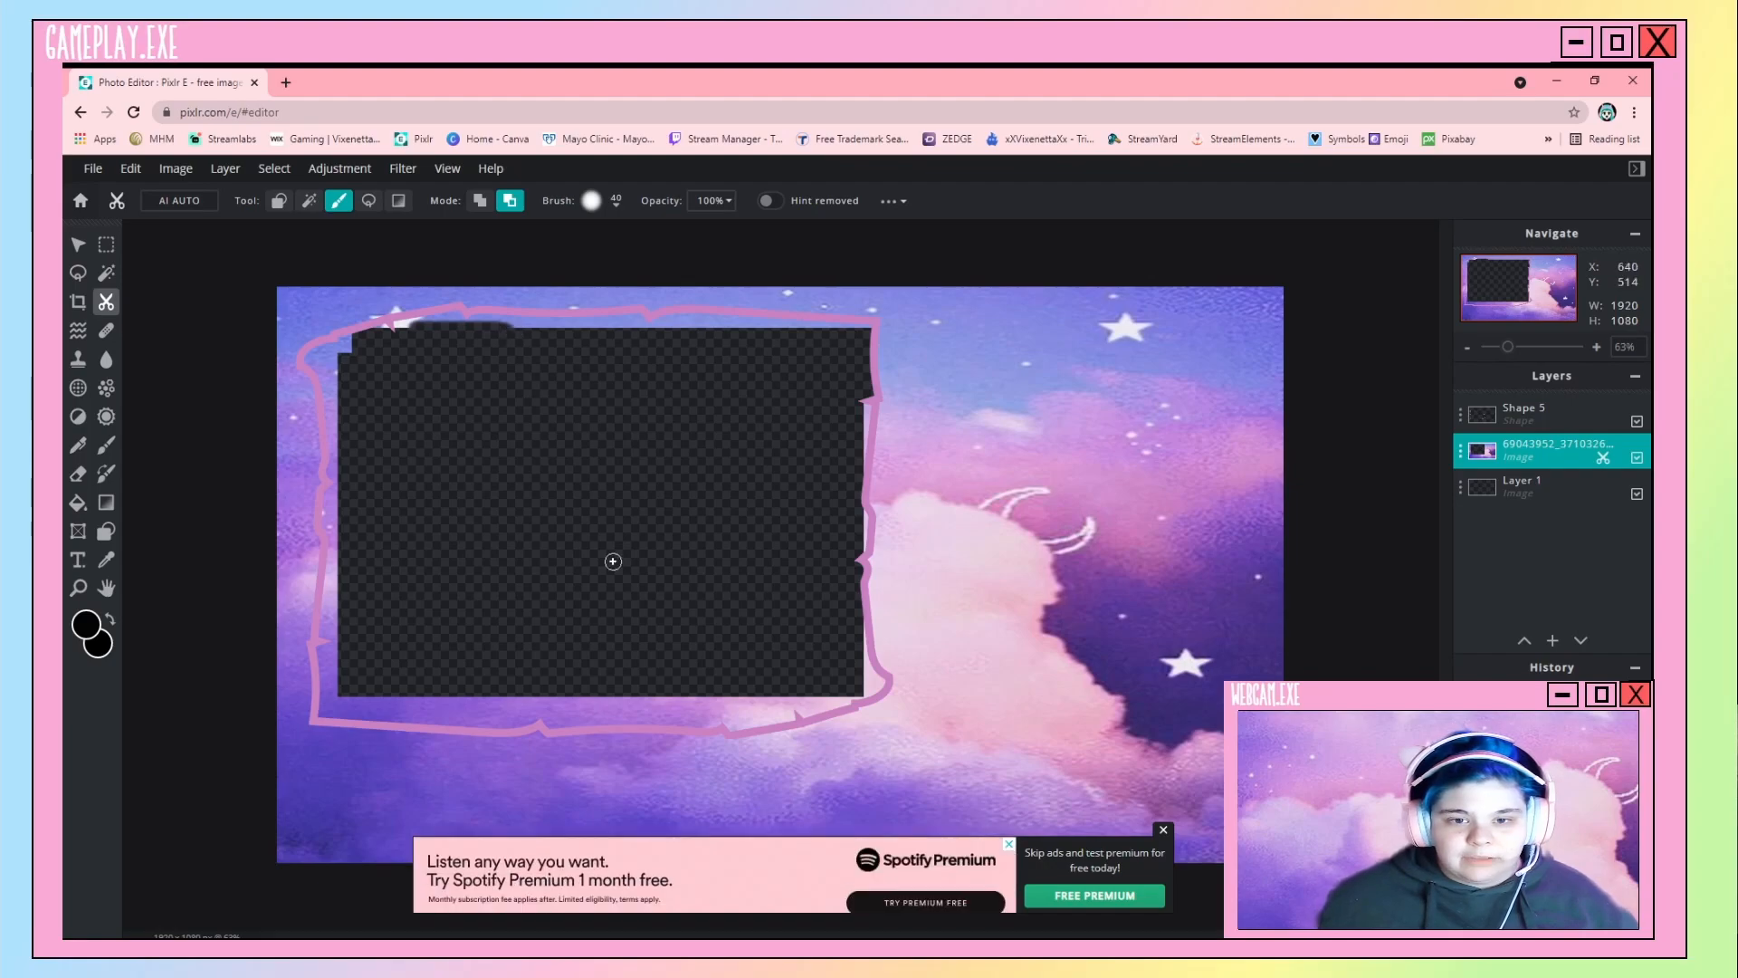
# Set the cutout brush softness to 0% and remove the remaining cloud image along the outline's upper edge.
pyautogui.click(594, 201)
pyautogui.moveTo(625, 311); pyautogui.dragTo(586, 314)
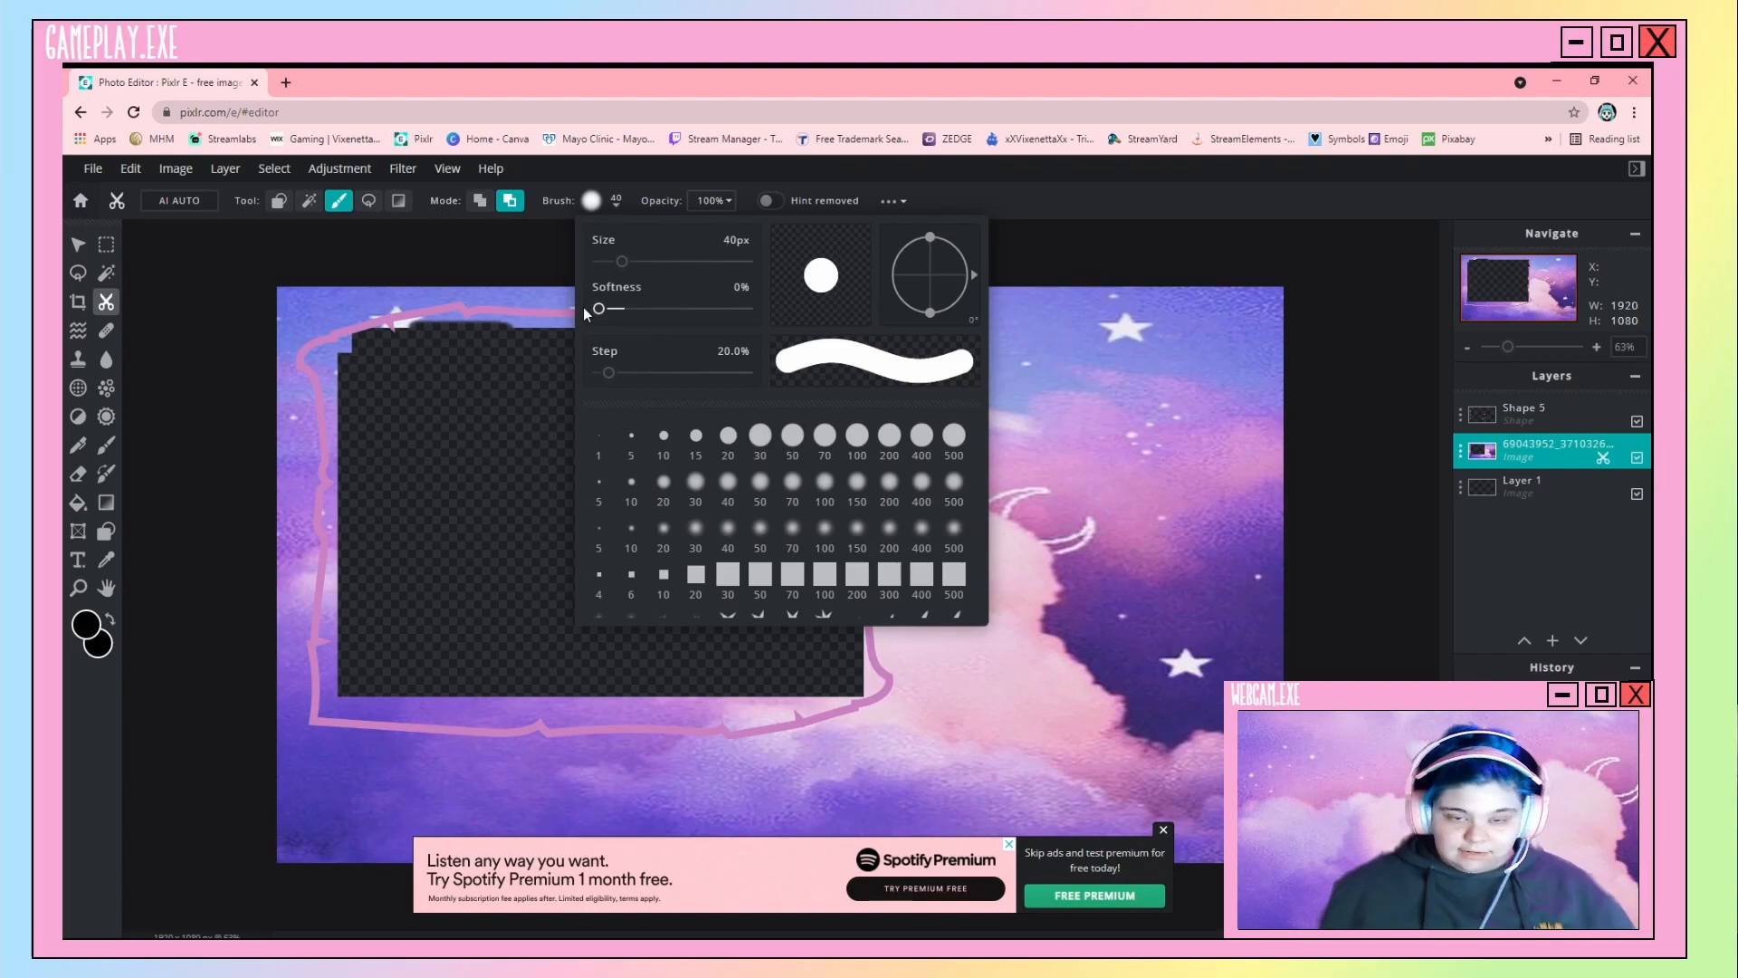
pyautogui.click(481, 323)
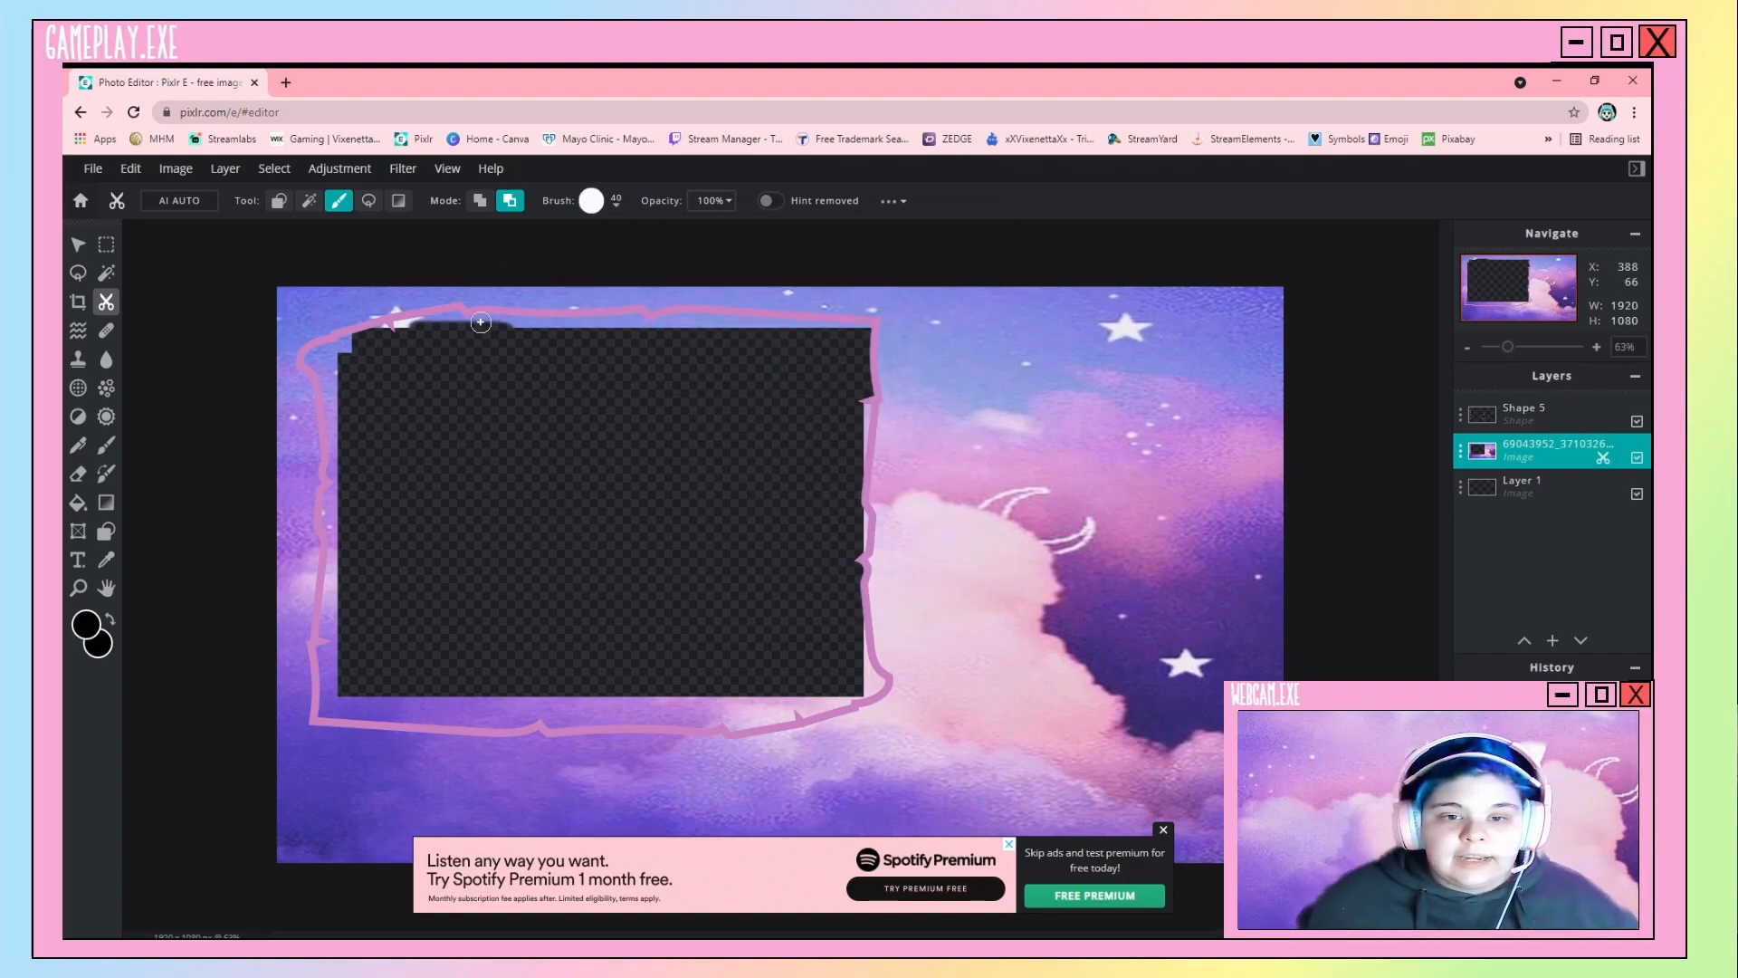
pyautogui.moveTo(477, 319); pyautogui.dragTo(640, 323)
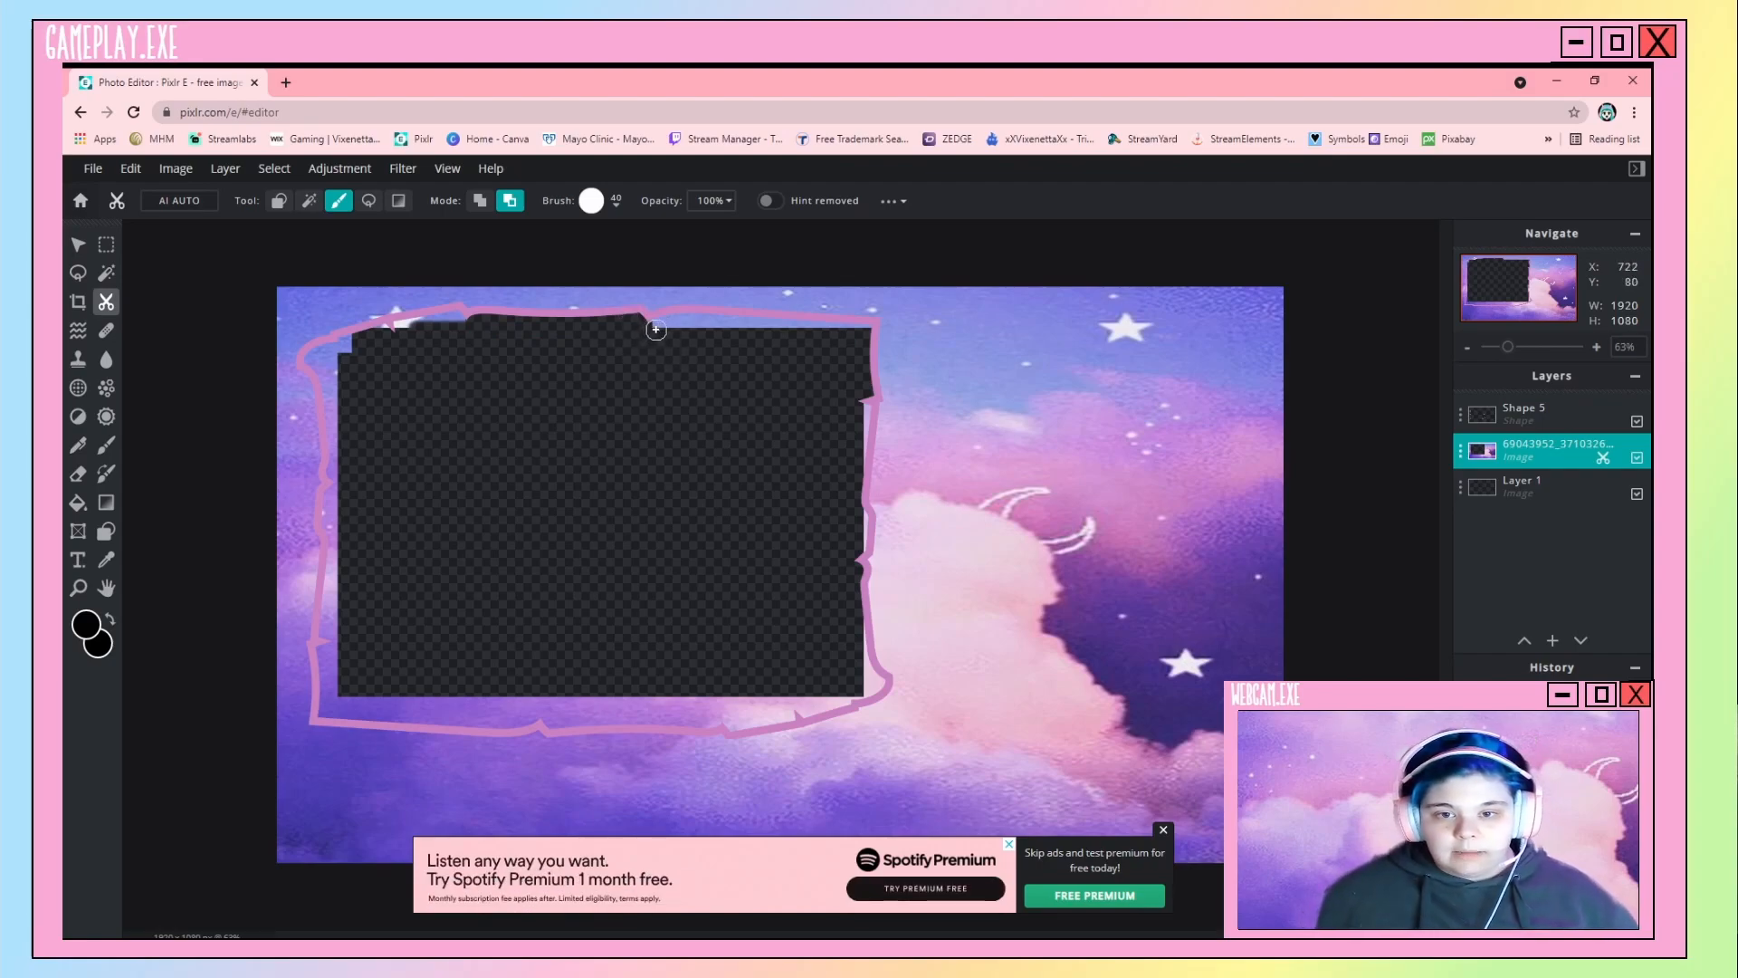
pyautogui.moveTo(656, 328); pyautogui.dragTo(824, 324)
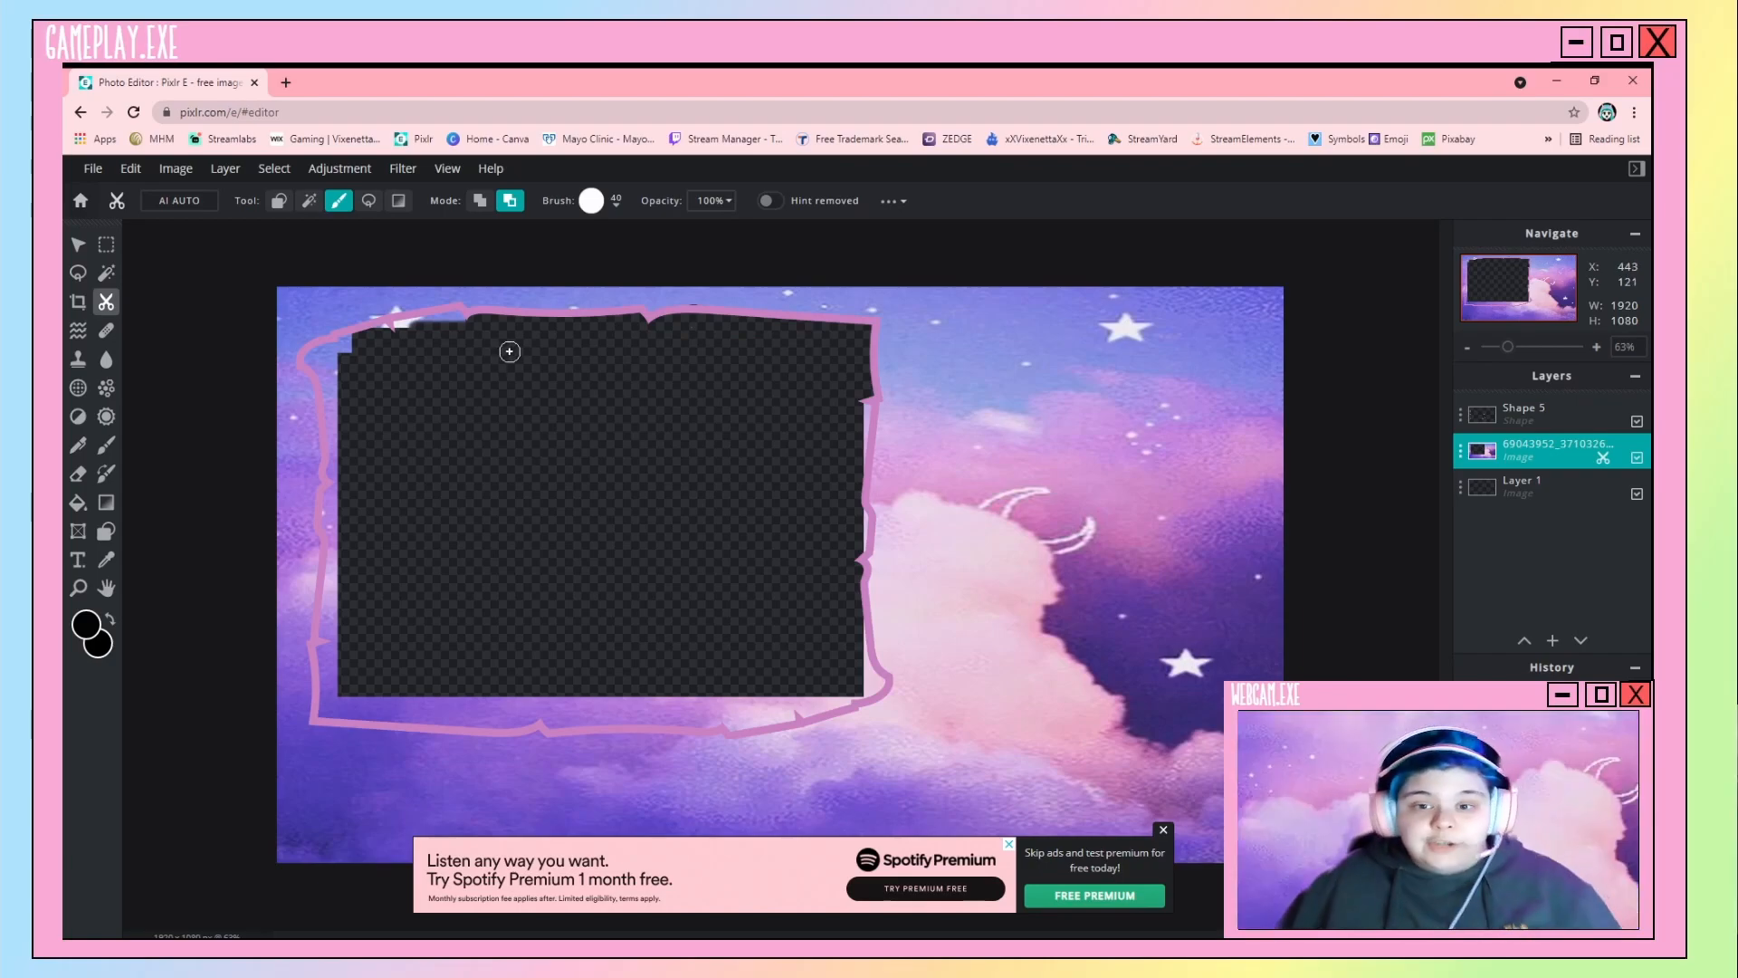
# Cut away the remaining cloud image up to the pink outline and restore the over-cut spot just outside its upper edge.
pyautogui.scroll(2, 507, 352)
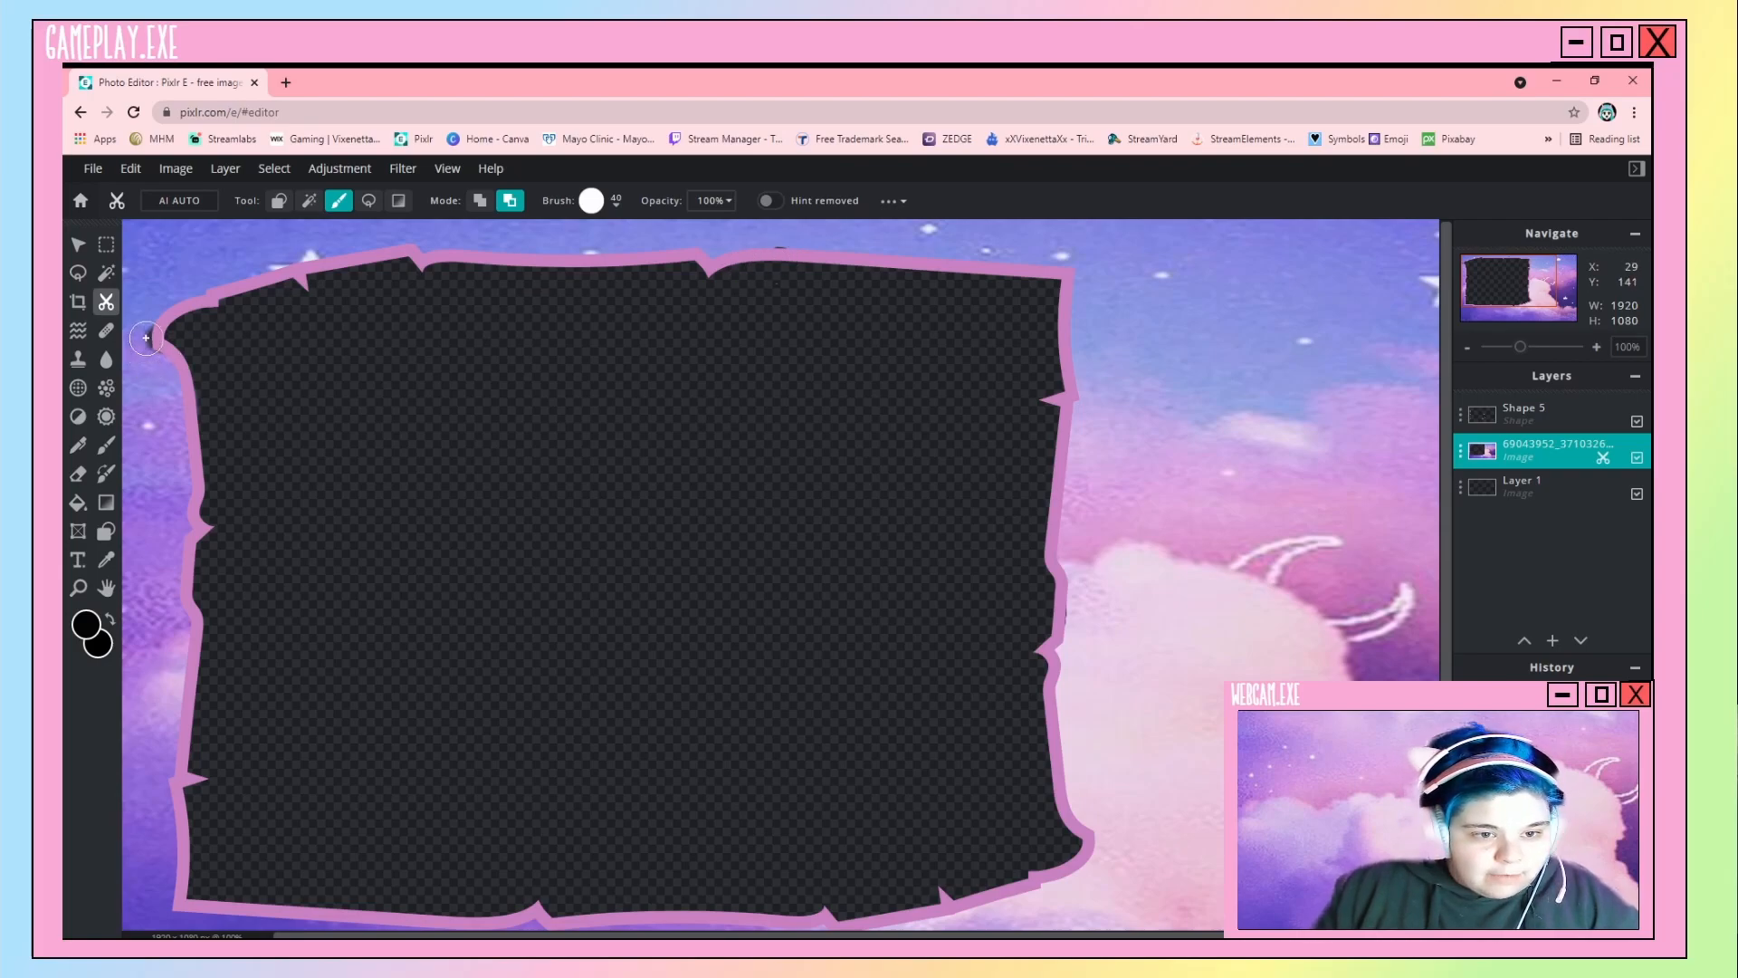
pyautogui.click(480, 203)
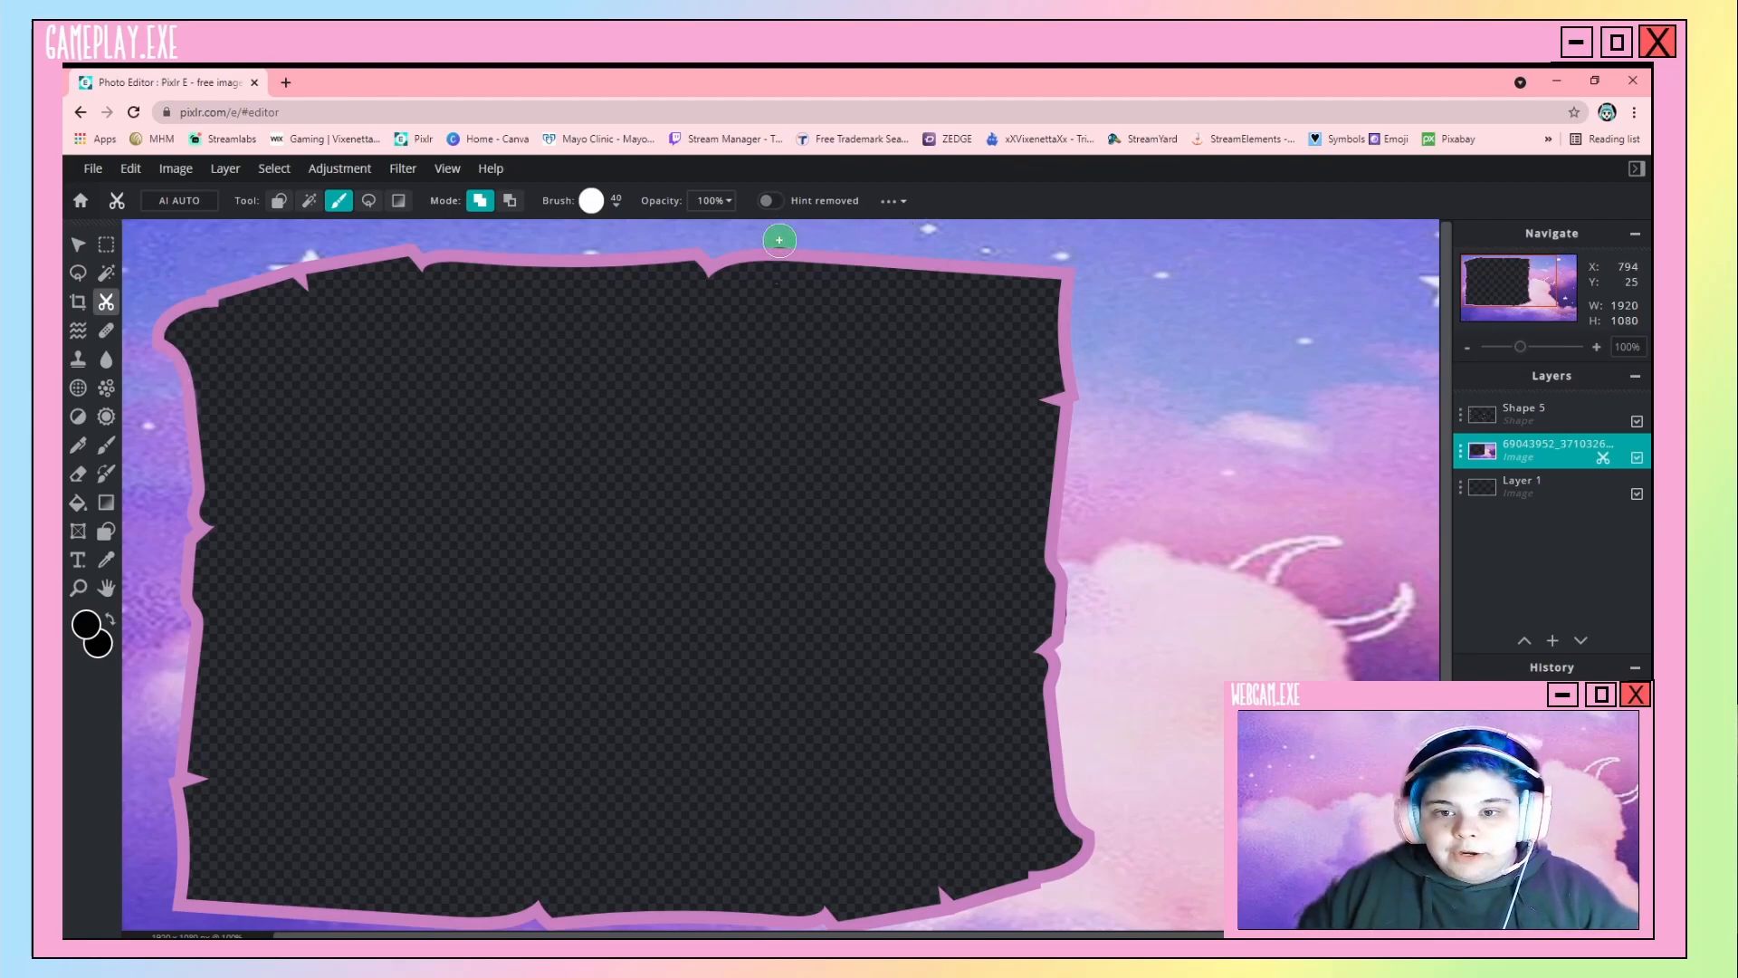
pyautogui.scroll(-2, 1027, 357)
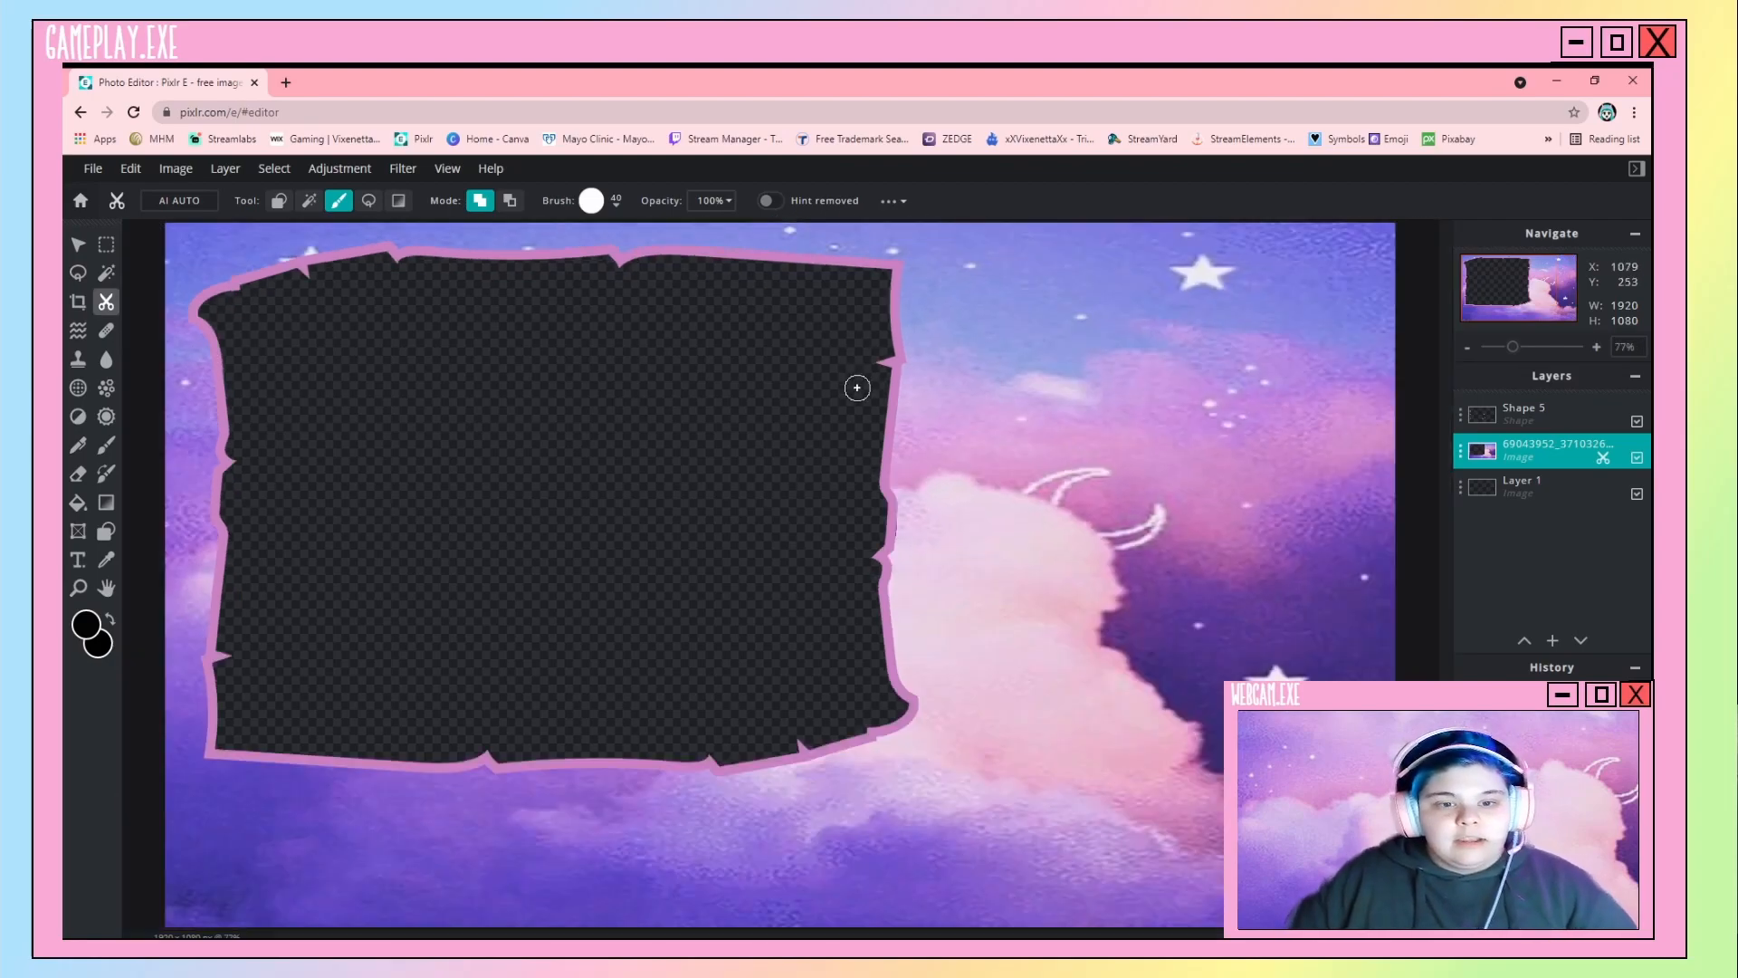
pyautogui.scroll(1, 791, 516)
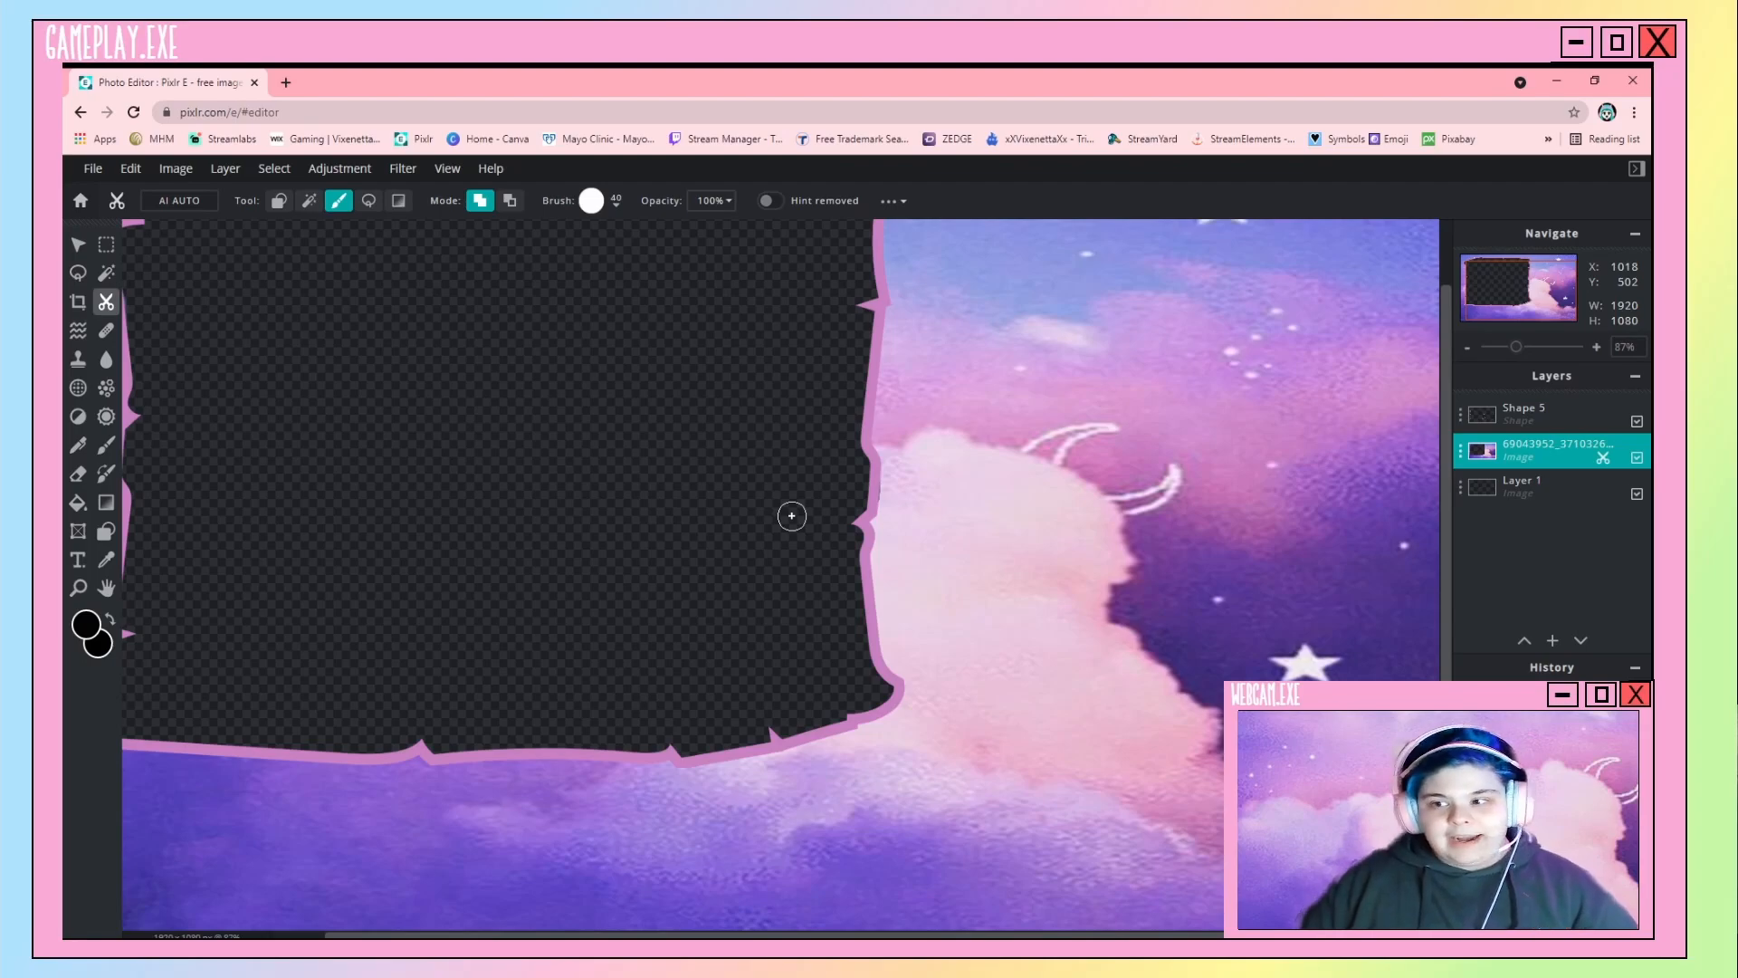
pyautogui.scroll(-2, 791, 516)
pyautogui.scroll(1, 791, 516)
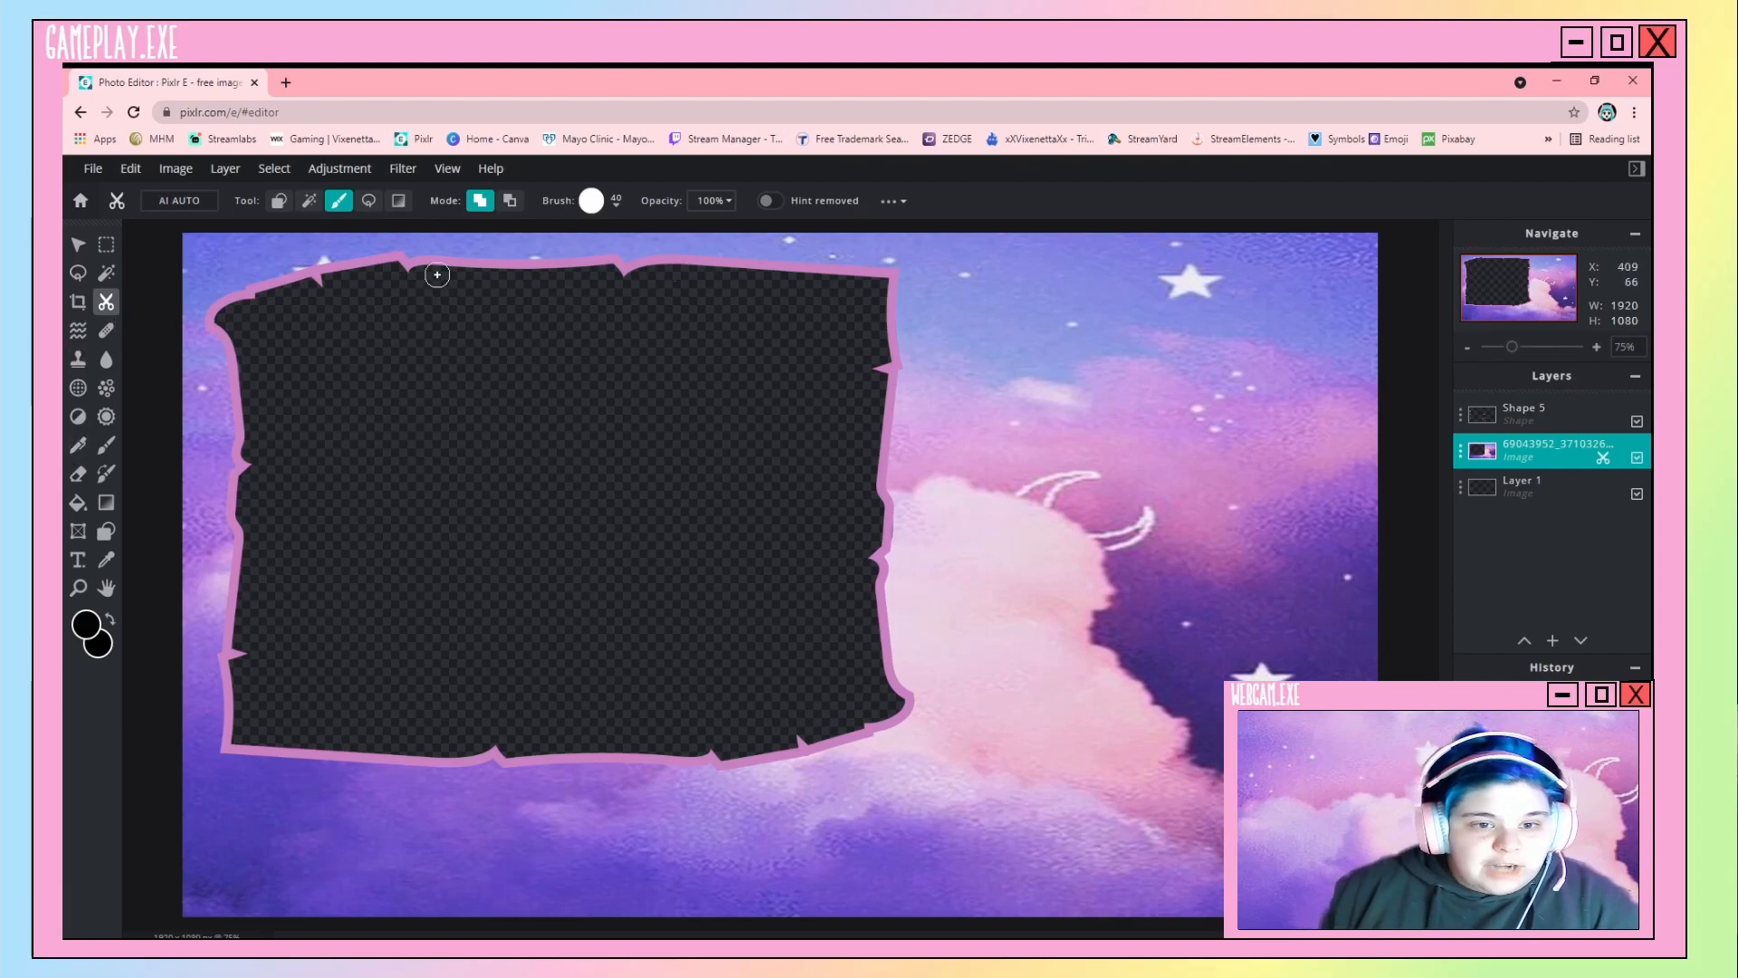
pyautogui.click(78, 416)
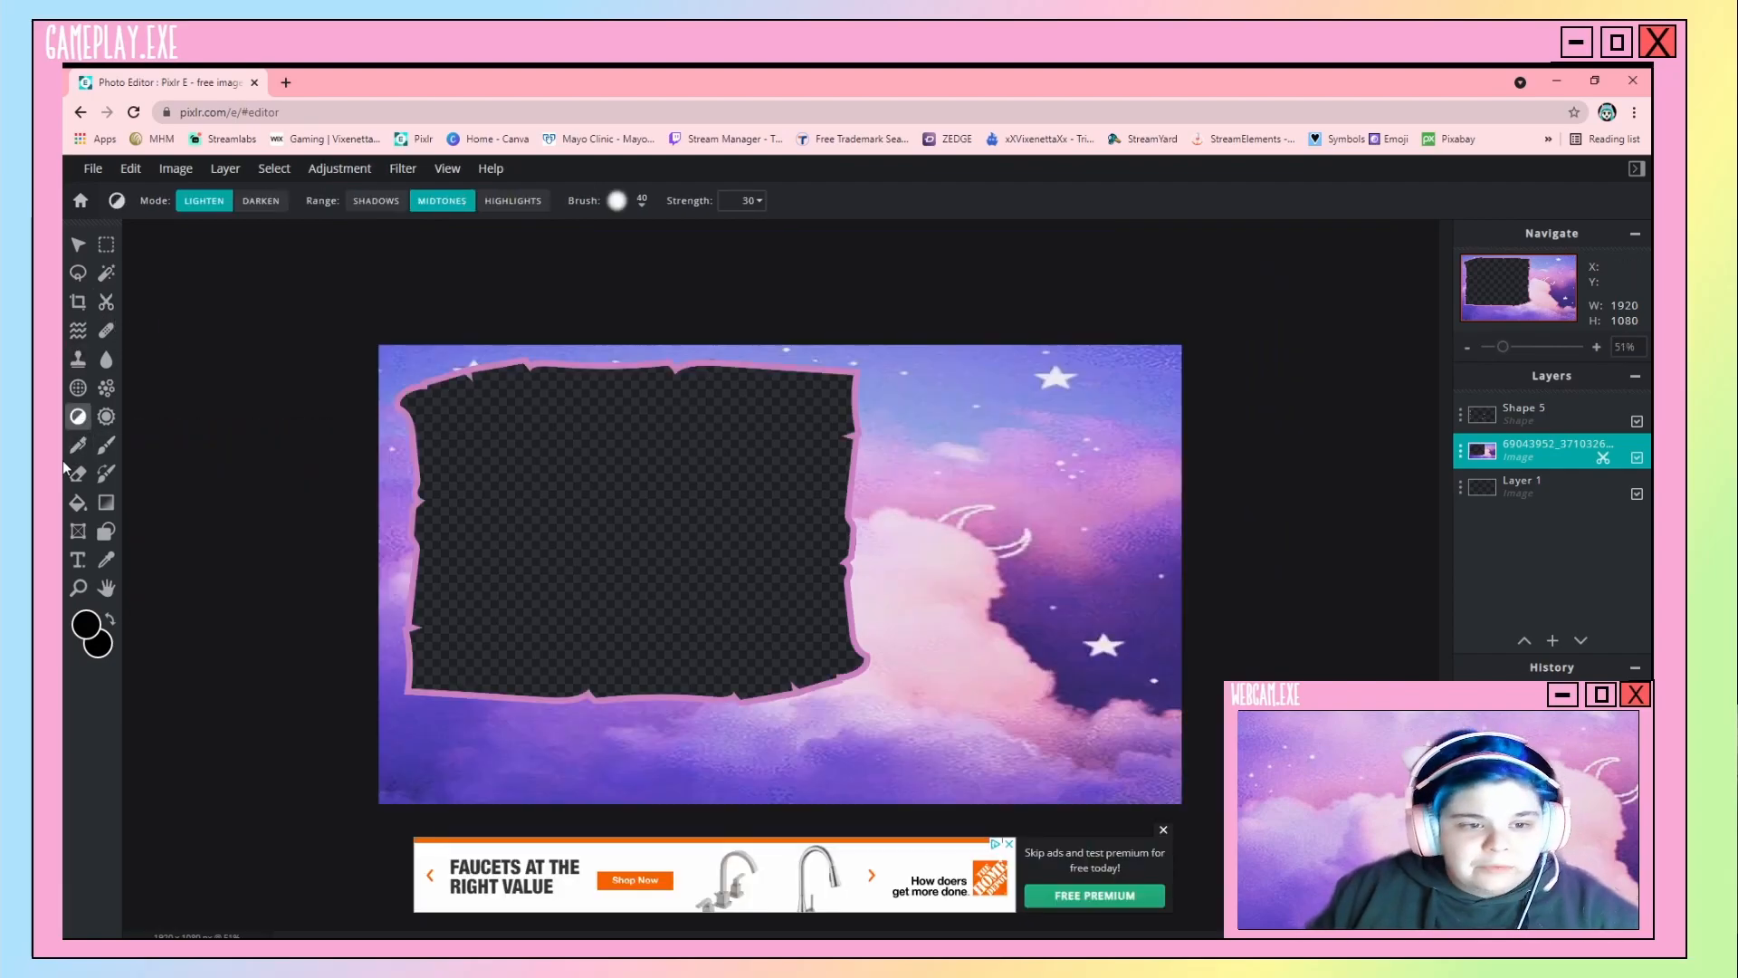
pyautogui.click(78, 444)
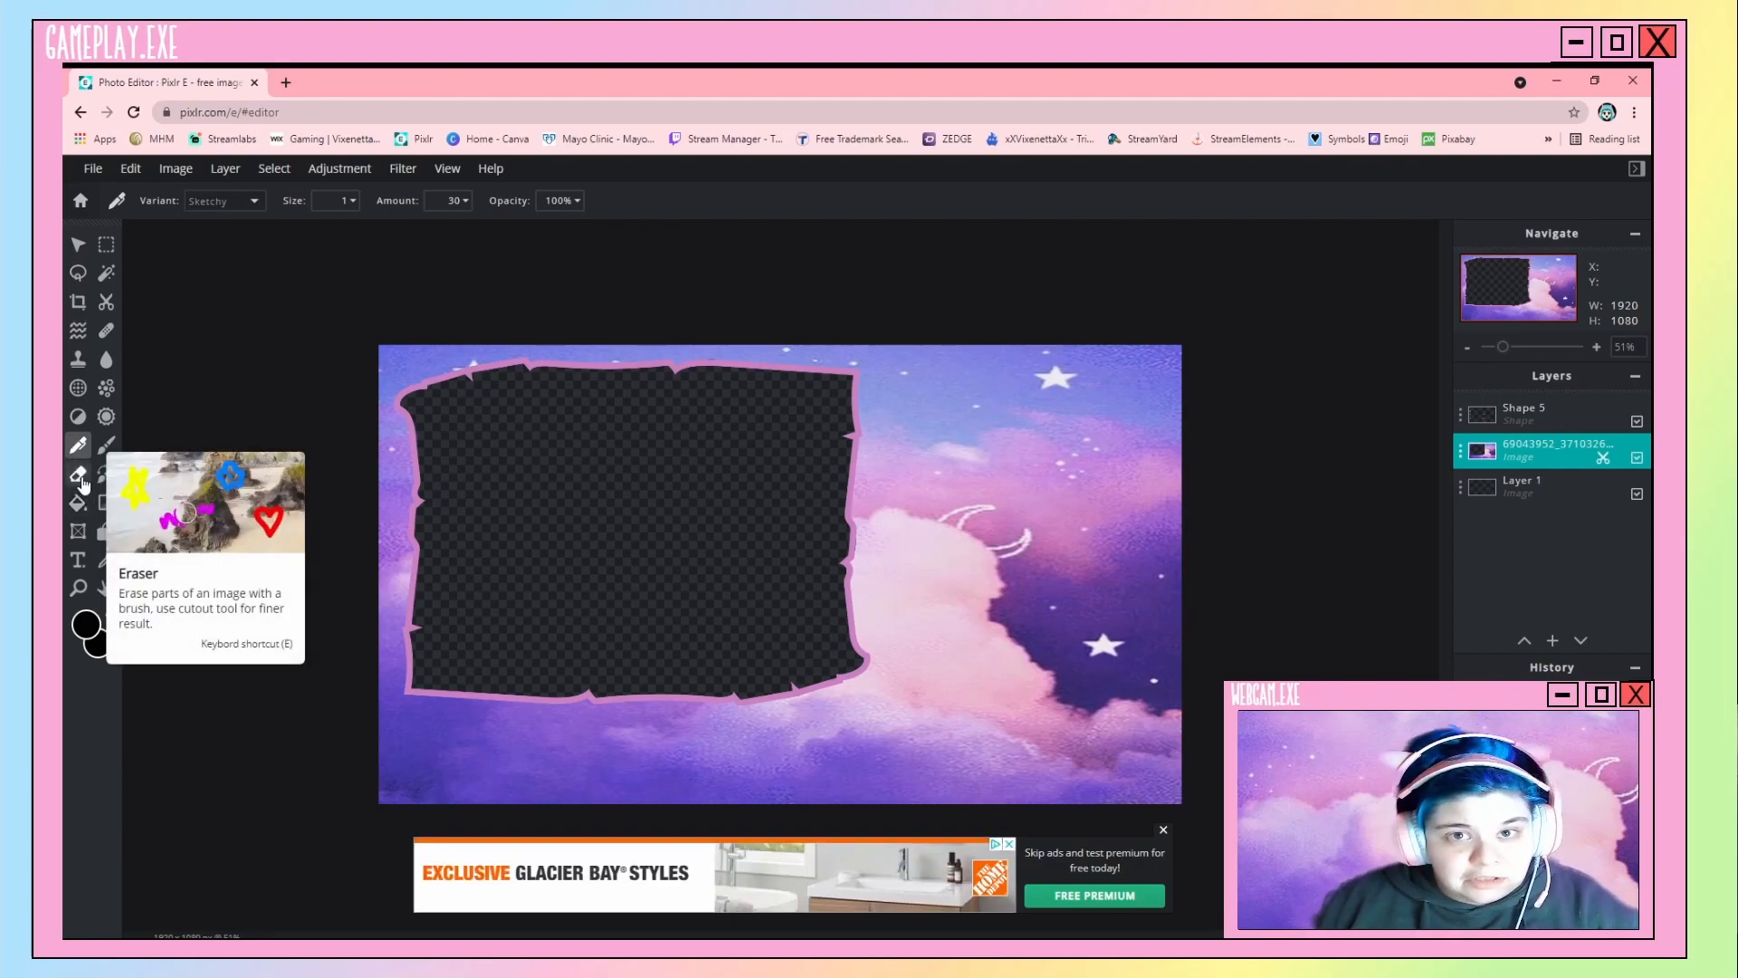
pyautogui.click(81, 482)
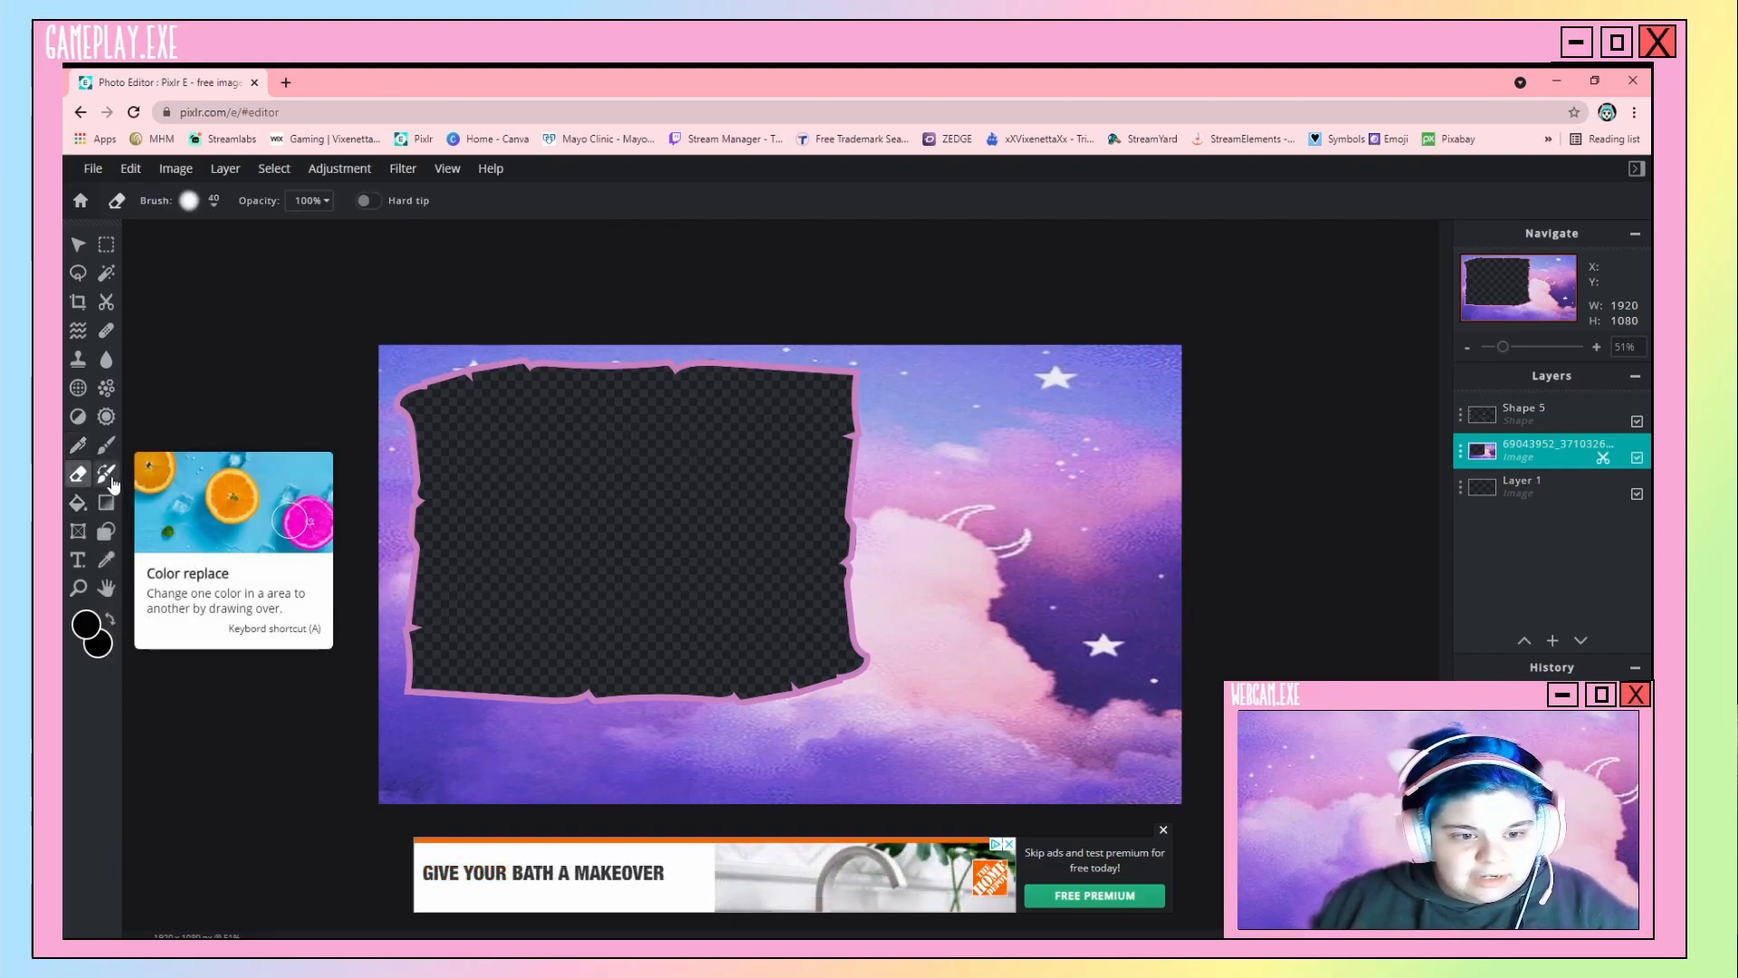
pyautogui.click(109, 480)
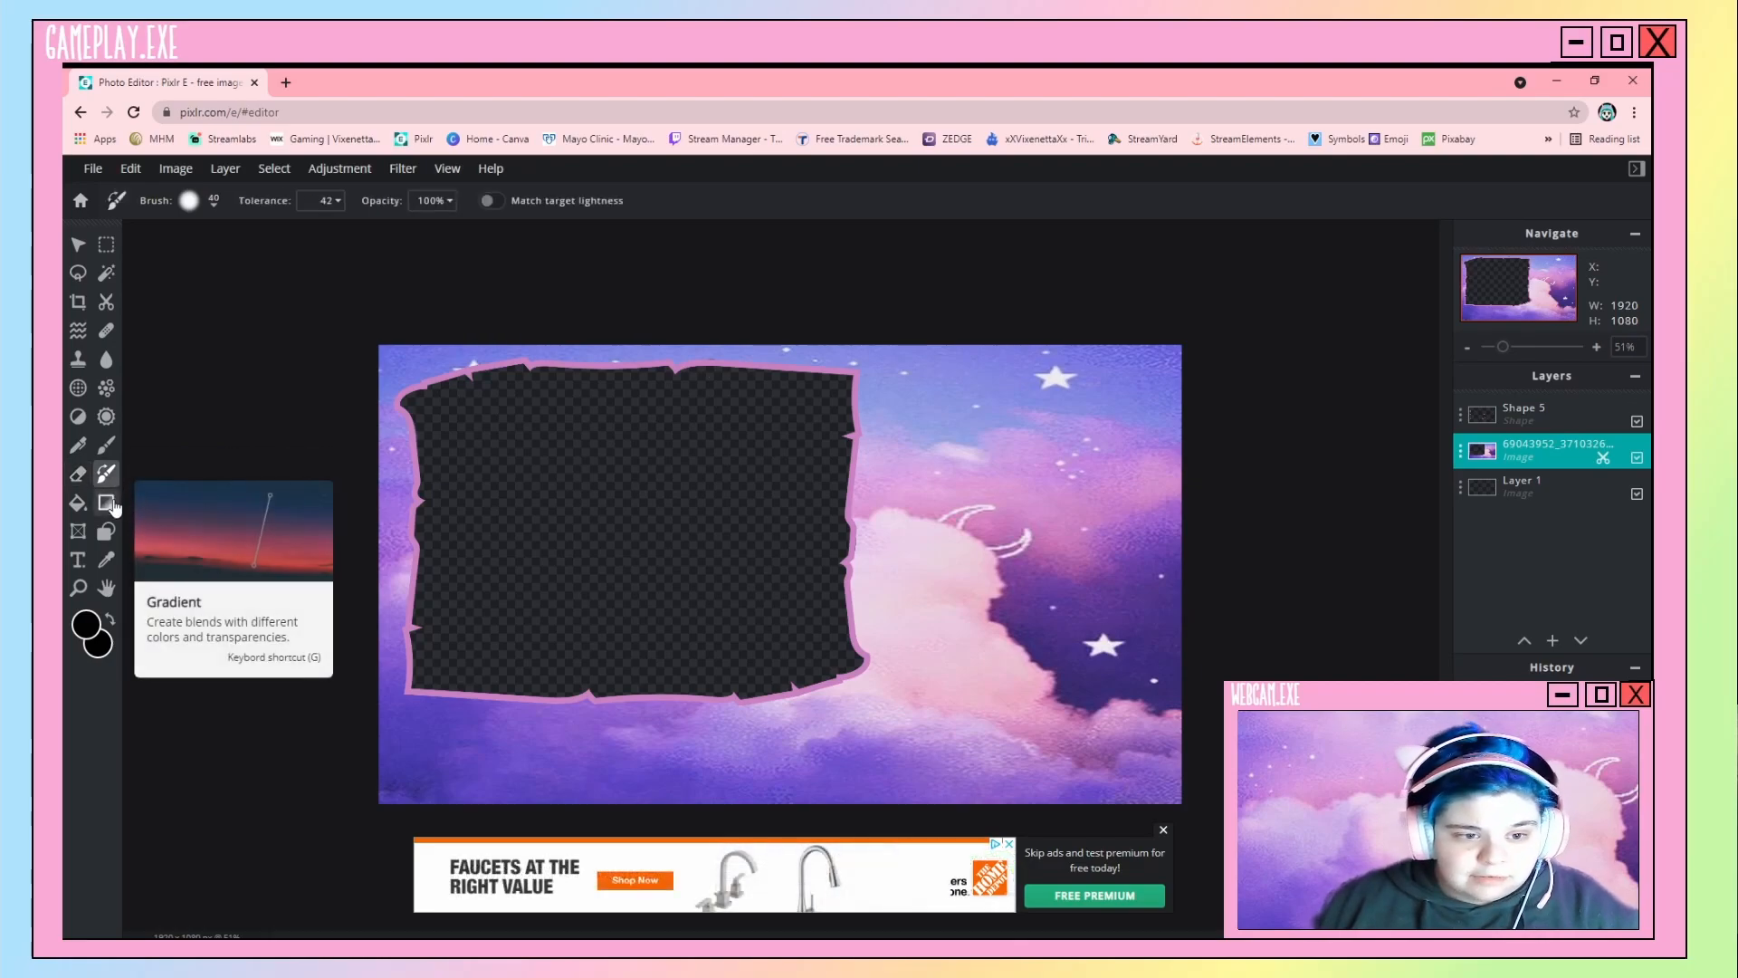
pyautogui.press('l')
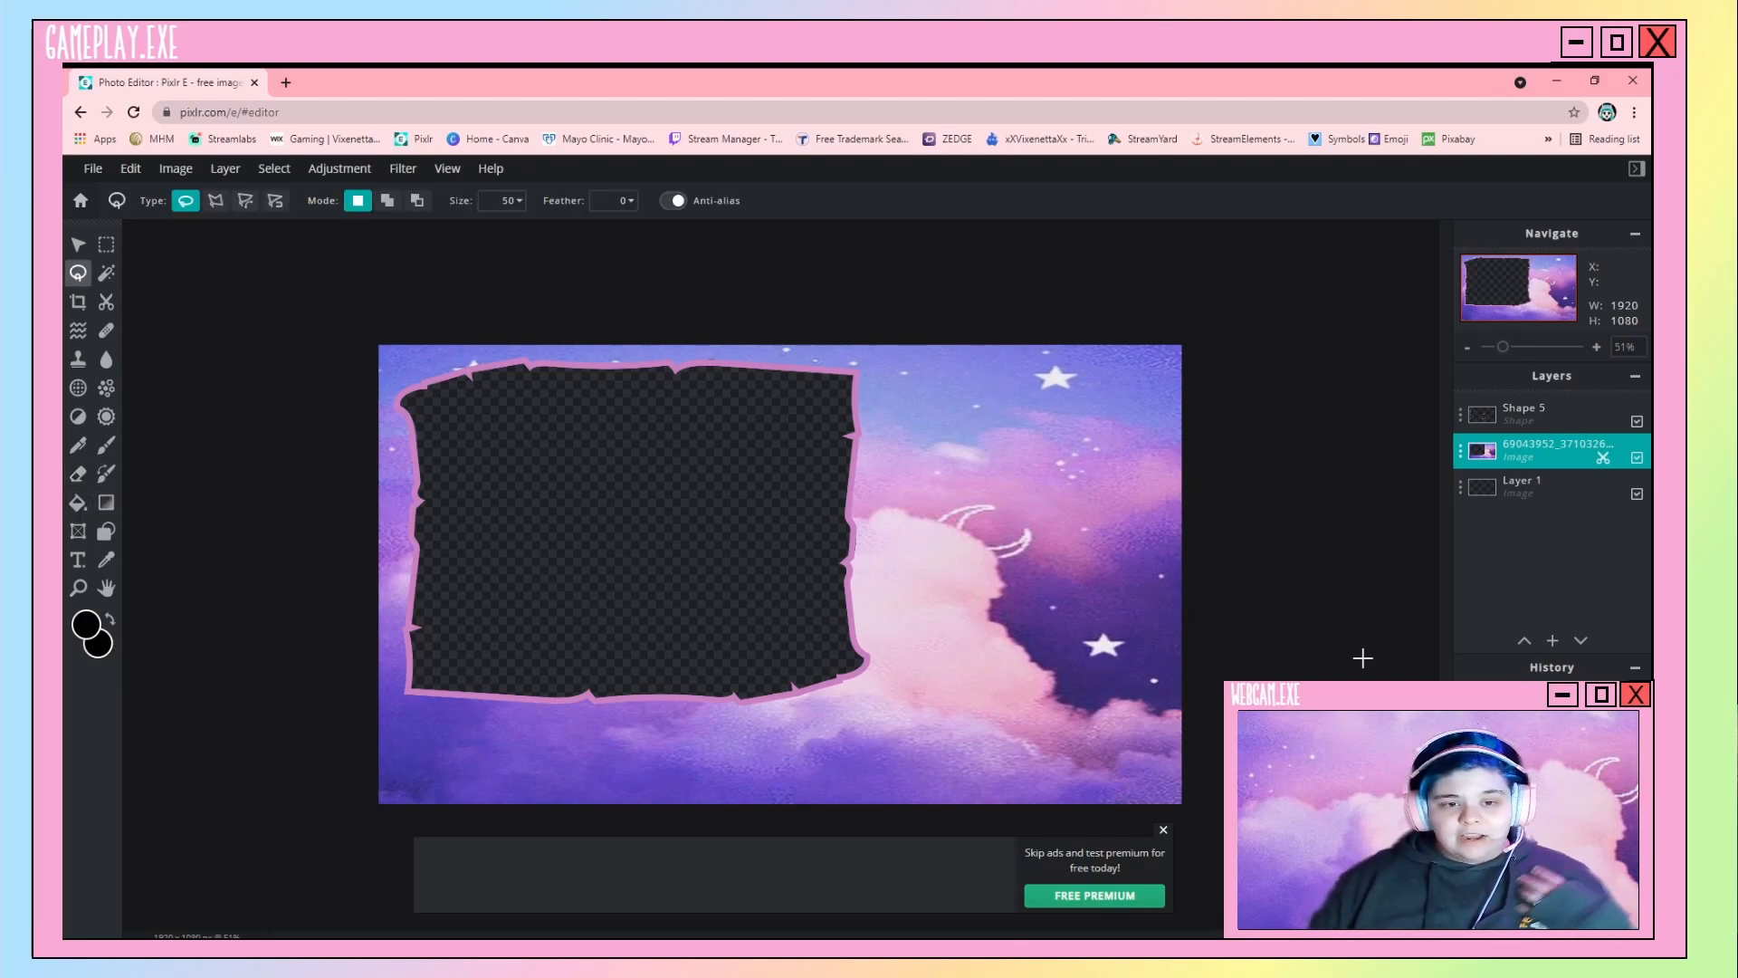